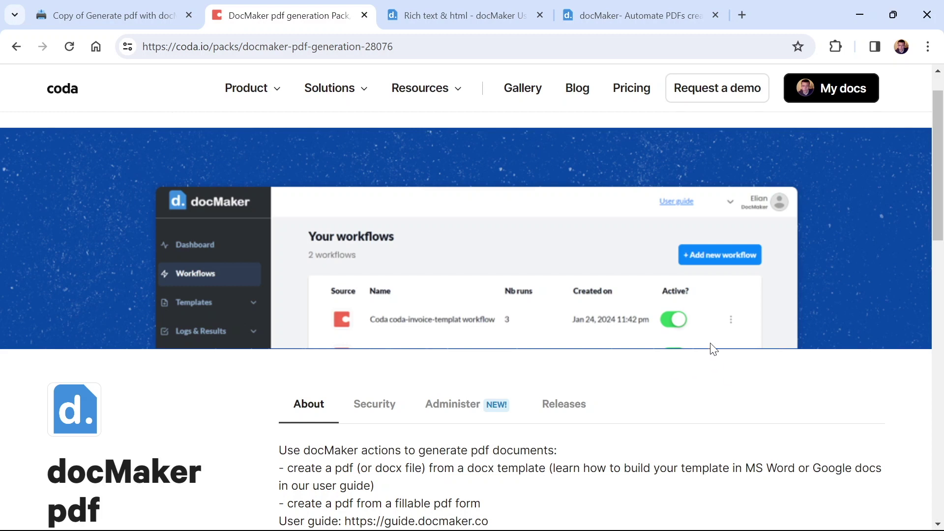
- Review the docMaker pdf generation Pack page, including its description and building blocks
scroll(371, 309, down, 1)
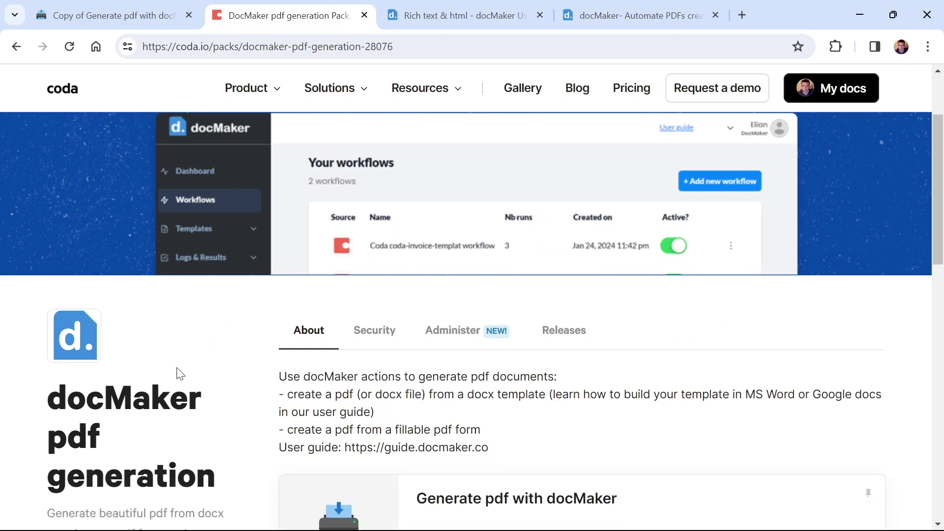
scroll(154, 380, down, 1)
scroll(189, 370, down, 1)
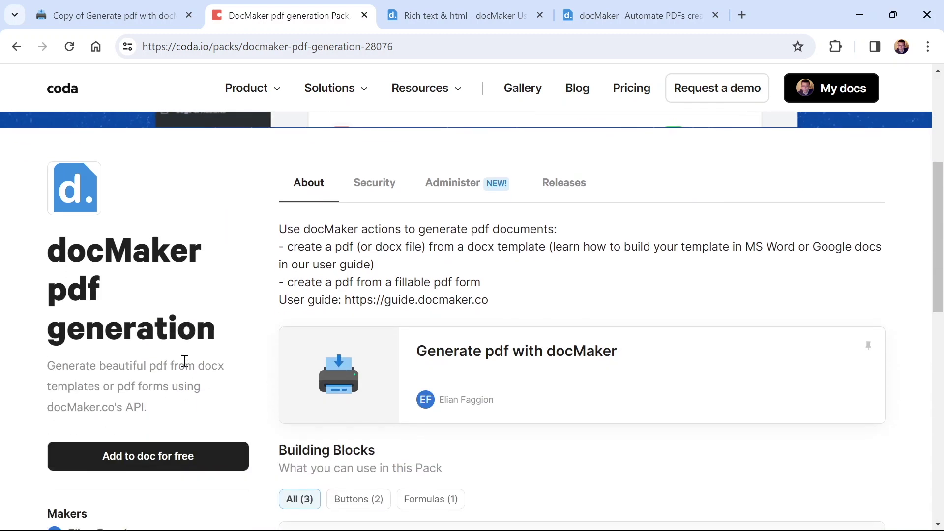
scroll(184, 356, down, 1)
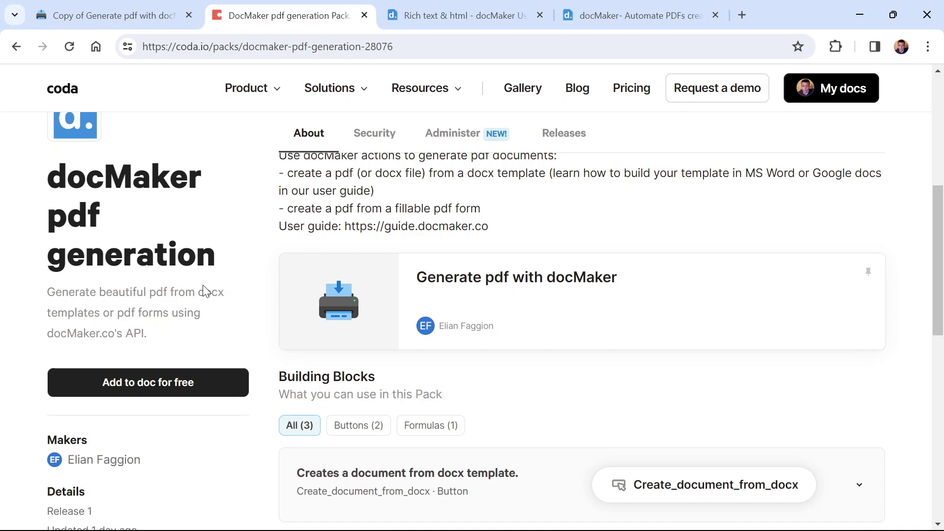
scroll(203, 286, up, 1)
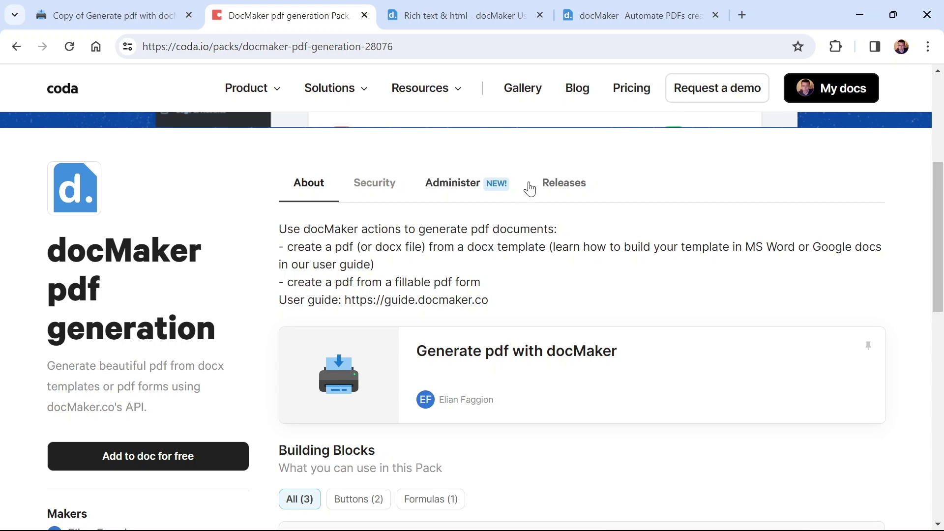
- Switch to the docMaker user guide and open the Build your docx template chapter under Create pdf from docx template
click(491, 18)
click(148, 218)
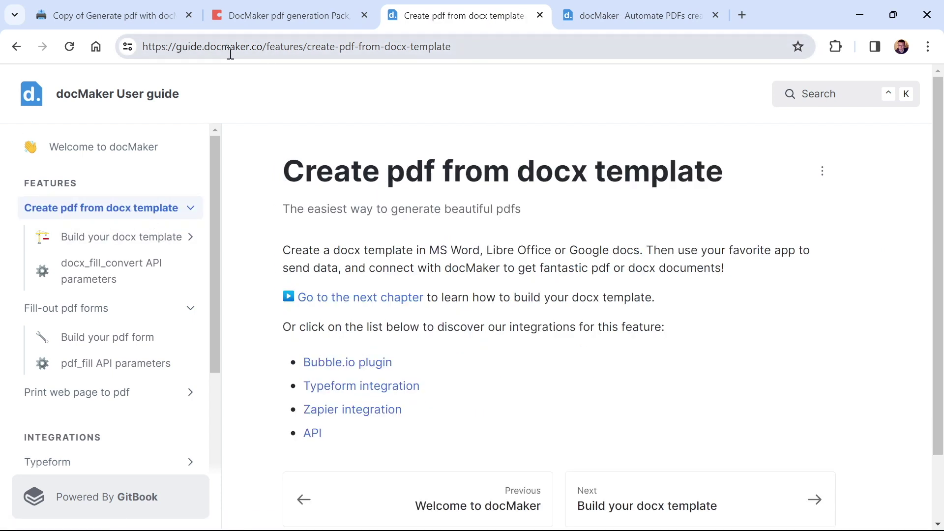
click(143, 248)
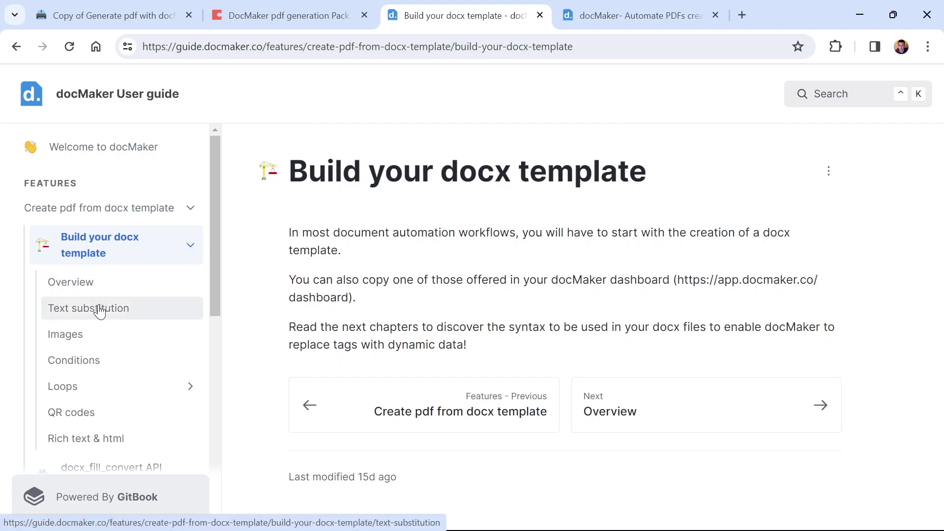
scroll(100, 313, down, 1)
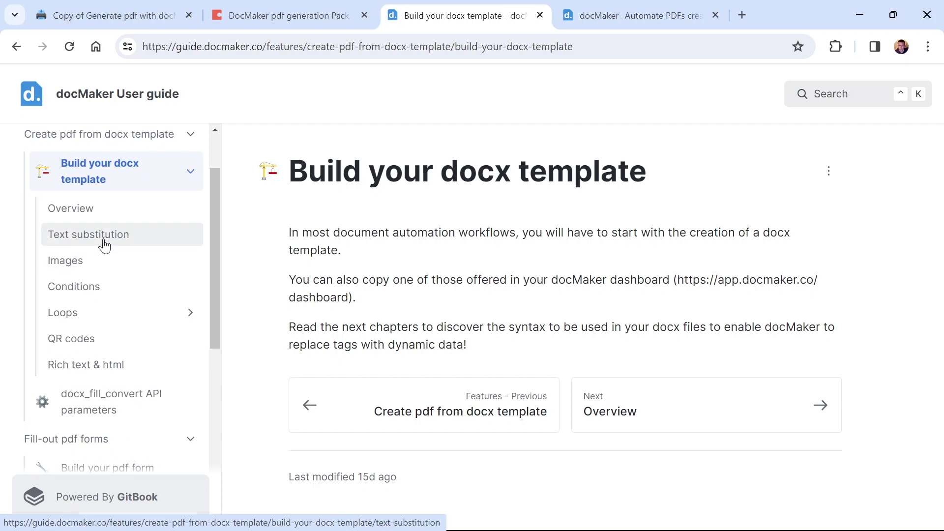
- Read the Conditions page with its examples, and view the articles in the Loops section of the user guide
click(113, 294)
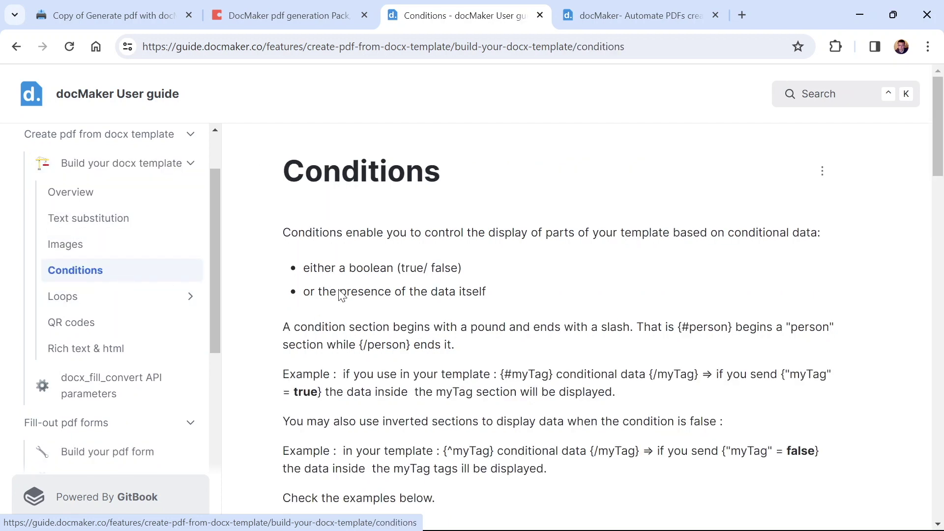
scroll(342, 300, down, 3)
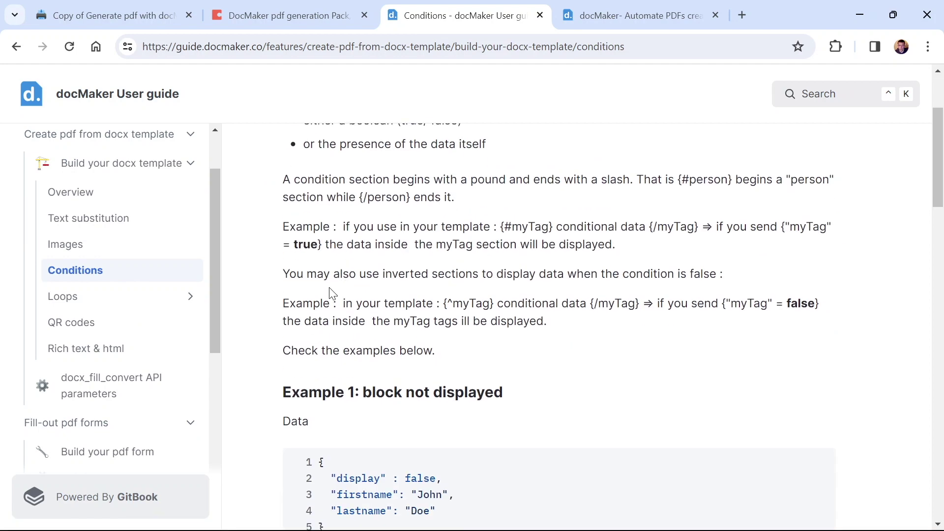
scroll(330, 293, down, 5)
scroll(331, 289, down, 7)
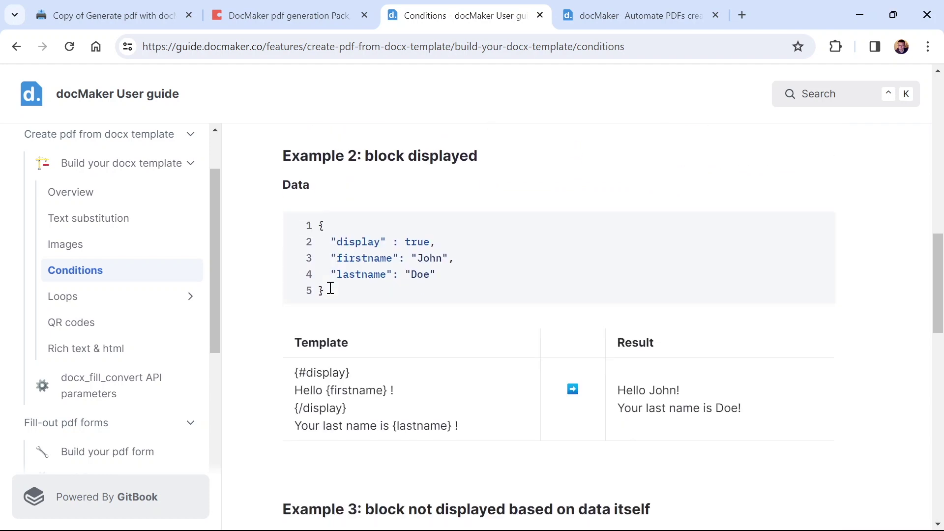
click(130, 309)
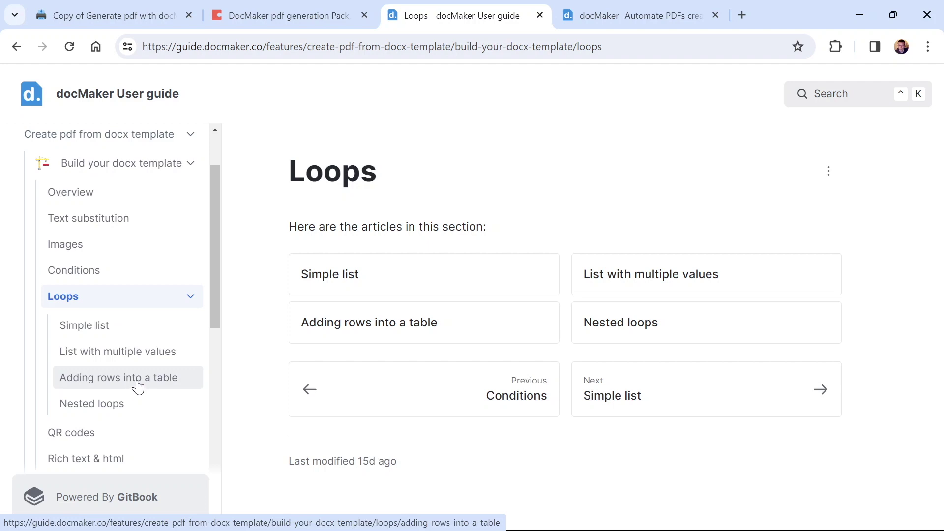
scroll(138, 388, down, 2)
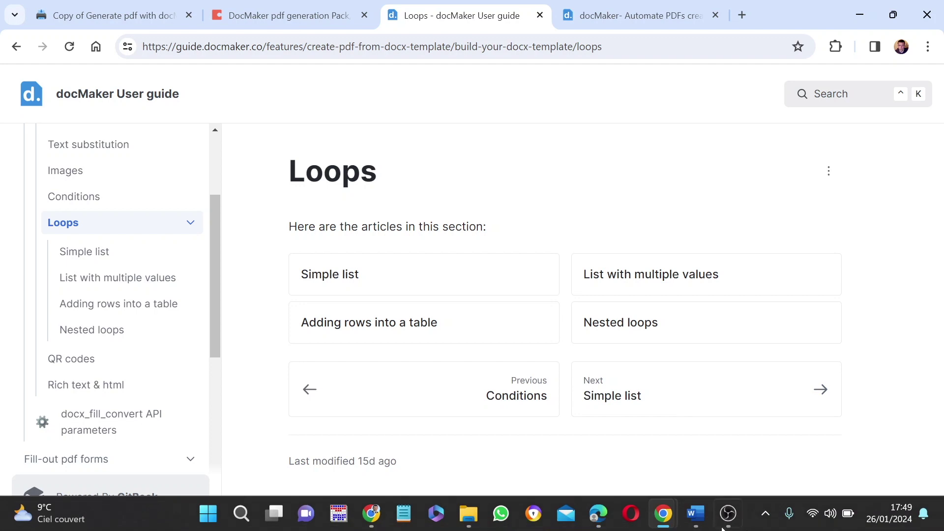
- Switch to Coda invoice template 2.docx in Word and examine the logo, sender and invoice tags above the line items
click(698, 519)
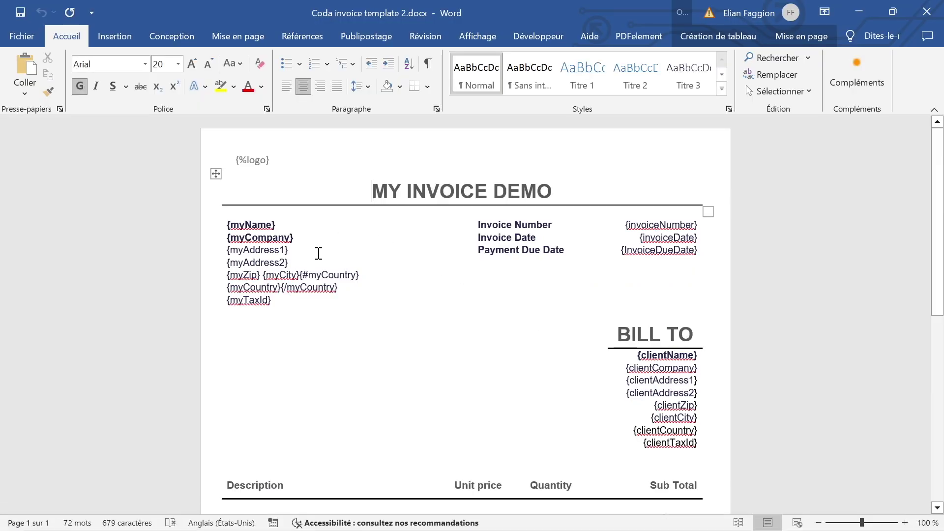
scroll(318, 255, up, 4)
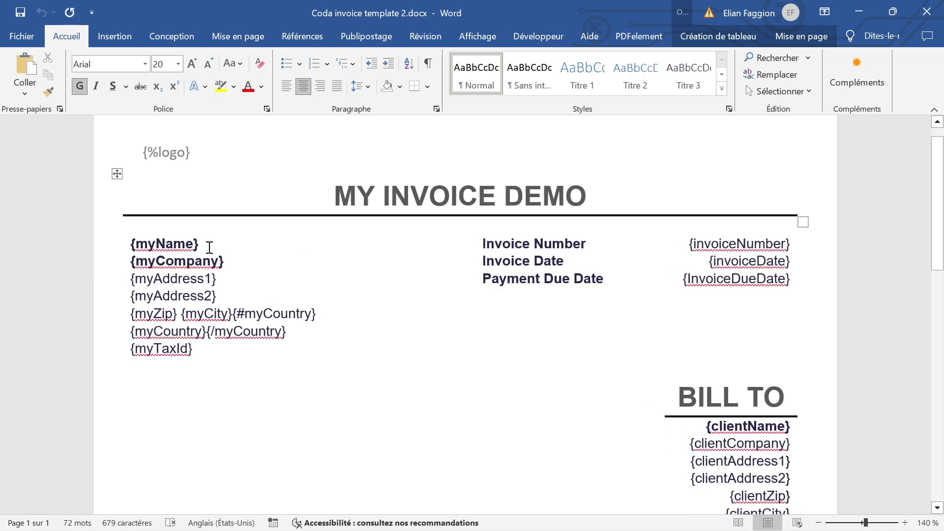
drag(210, 247, 111, 250)
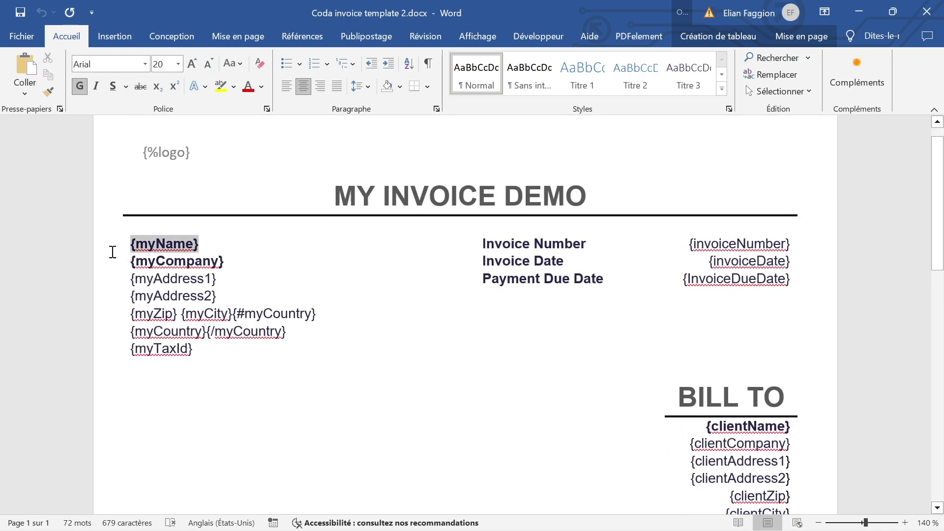
click(141, 253)
click(194, 244)
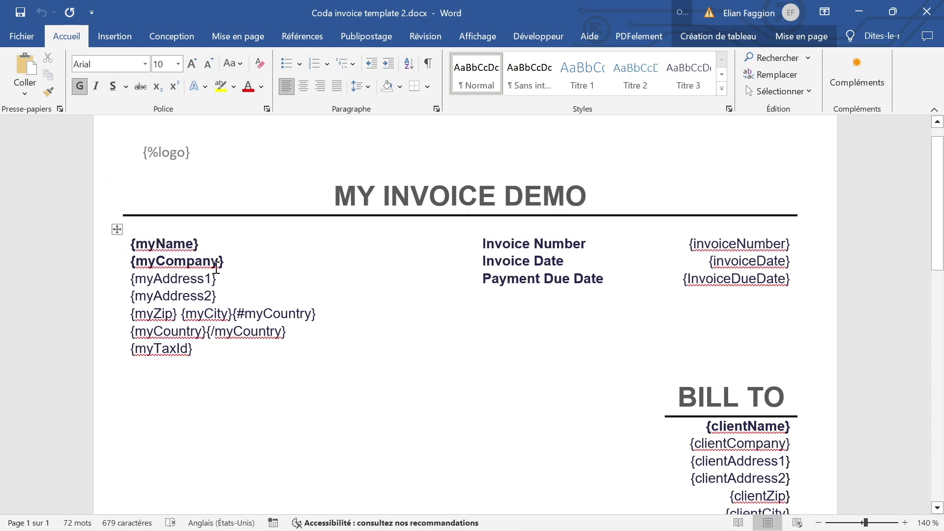
click(150, 163)
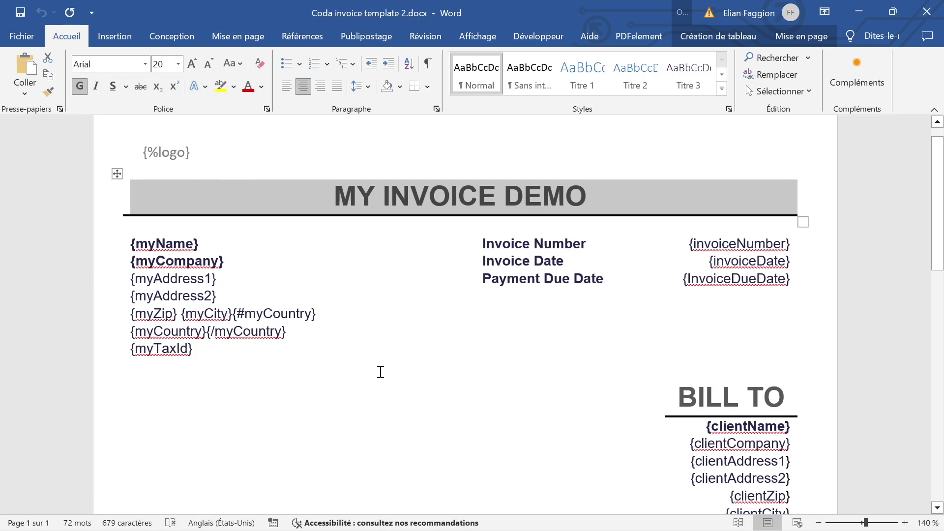
click(380, 372)
- Examine the opening {#lines} and closing {/lines} loop tags in the invoice's line item row
scroll(379, 370, down, 7)
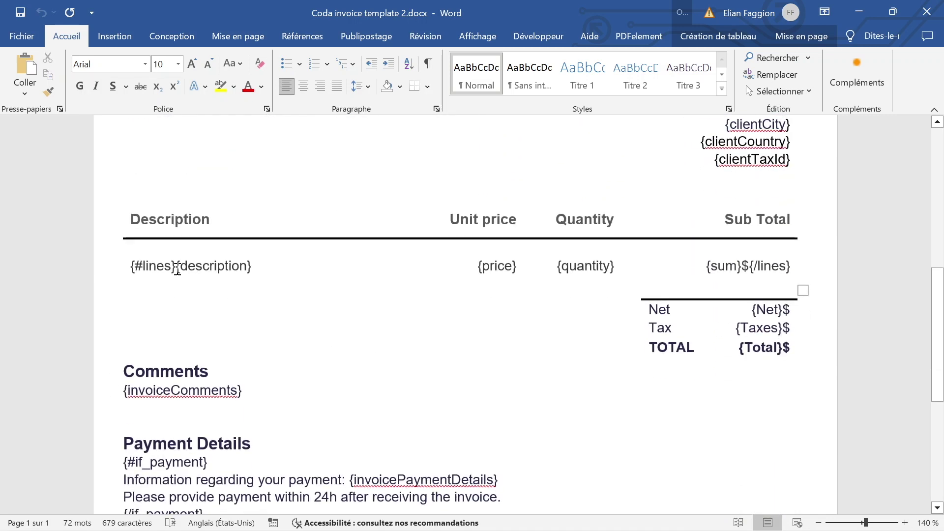
drag(175, 268, 143, 266)
click(140, 270)
click(759, 271)
double_click(771, 271)
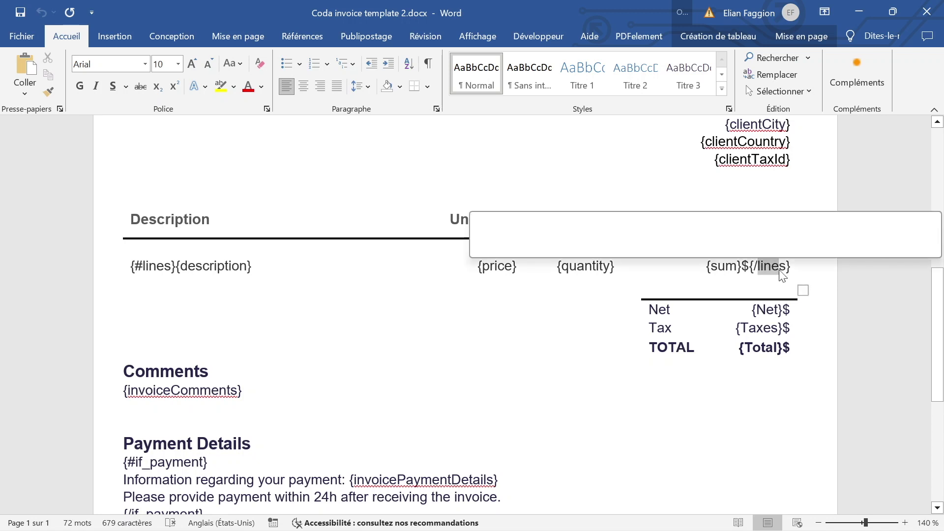
click(724, 272)
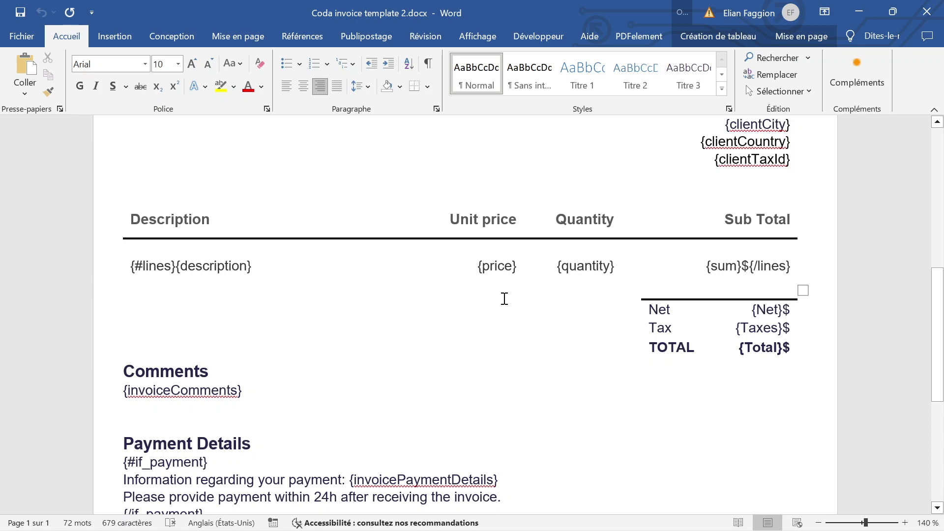
- Examine the if_payment condition blocks under Payment Details and the tags in the invoice footer
scroll(504, 298, down, 3)
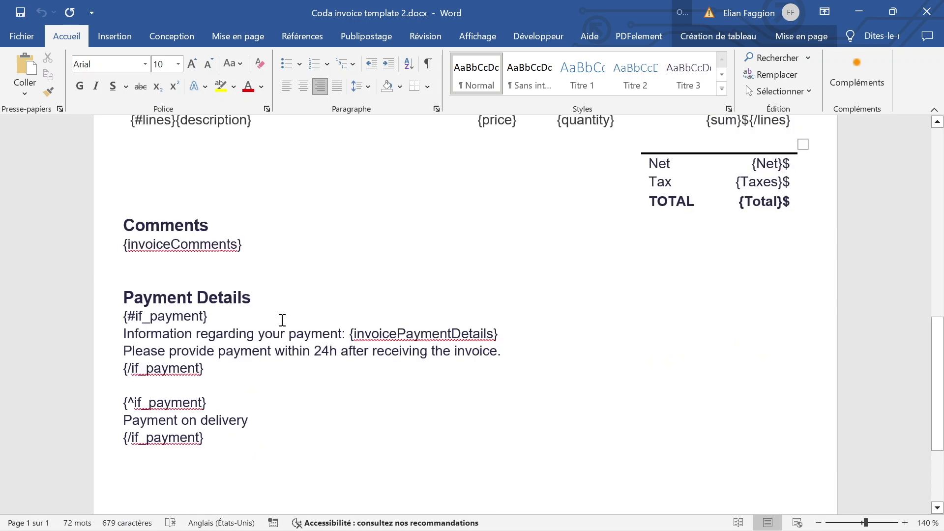
drag(223, 316, 191, 316)
drag(135, 322, 211, 366)
click(139, 318)
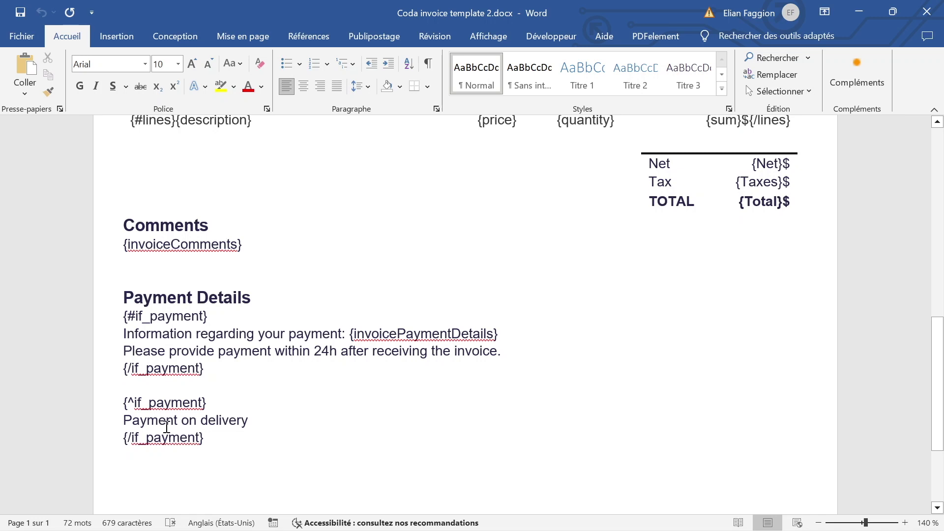
scroll(95, 388, down, 3)
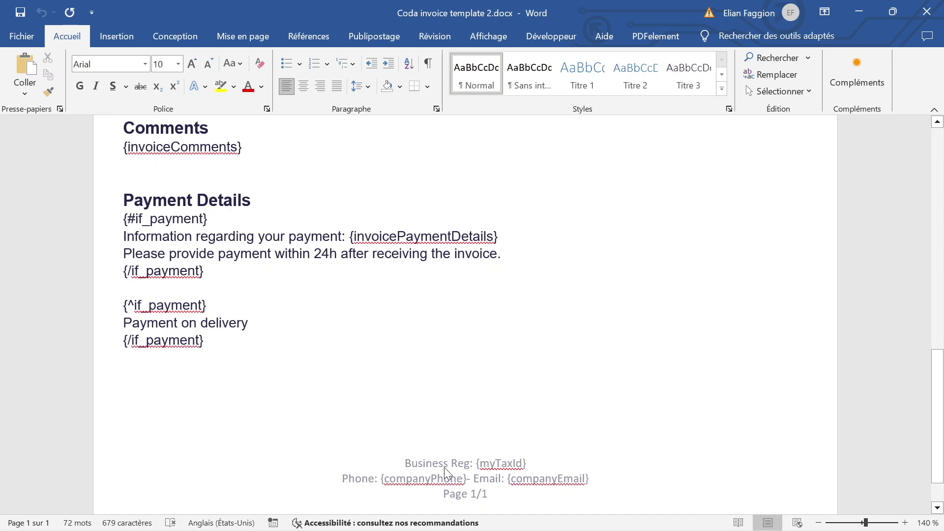
scroll(444, 475, up, 10)
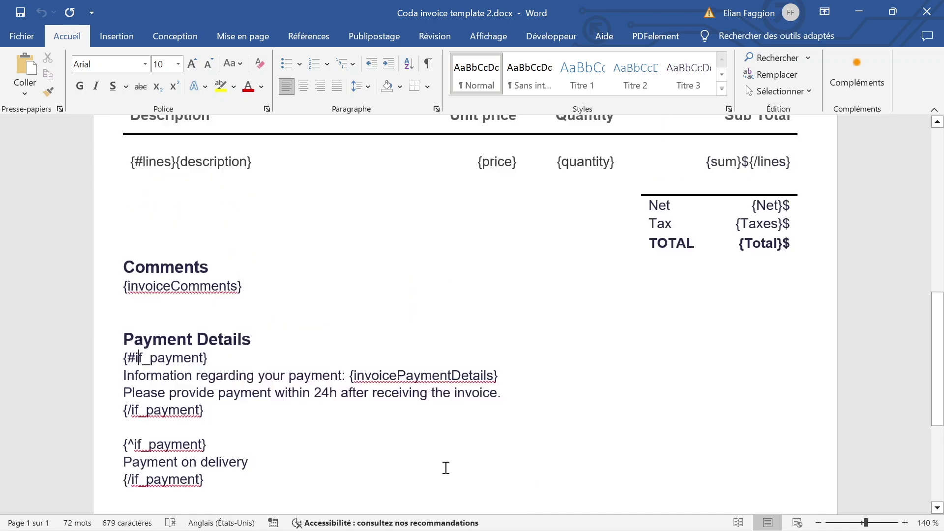
scroll(444, 467, up, 3)
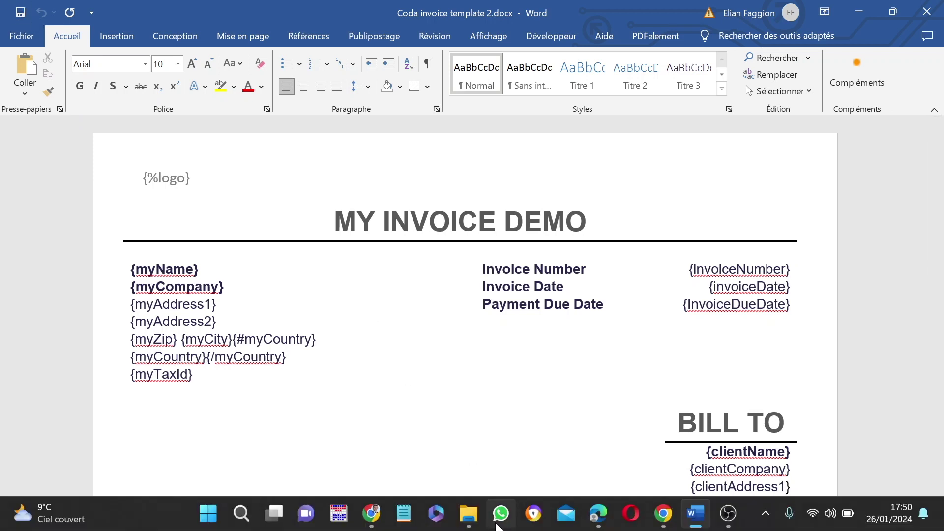
- Switch to the docMaker dashboard in Chrome and open the list of templates
click(663, 525)
click(608, 19)
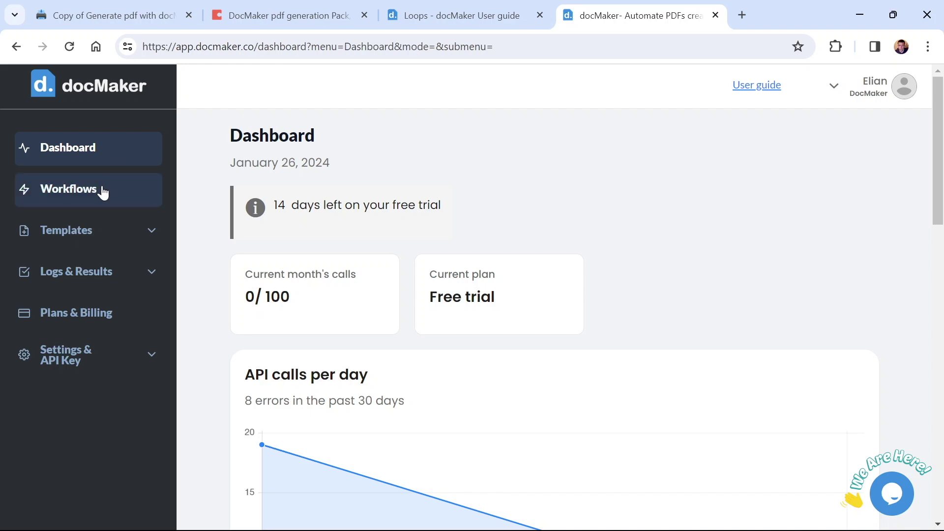
click(102, 230)
click(85, 264)
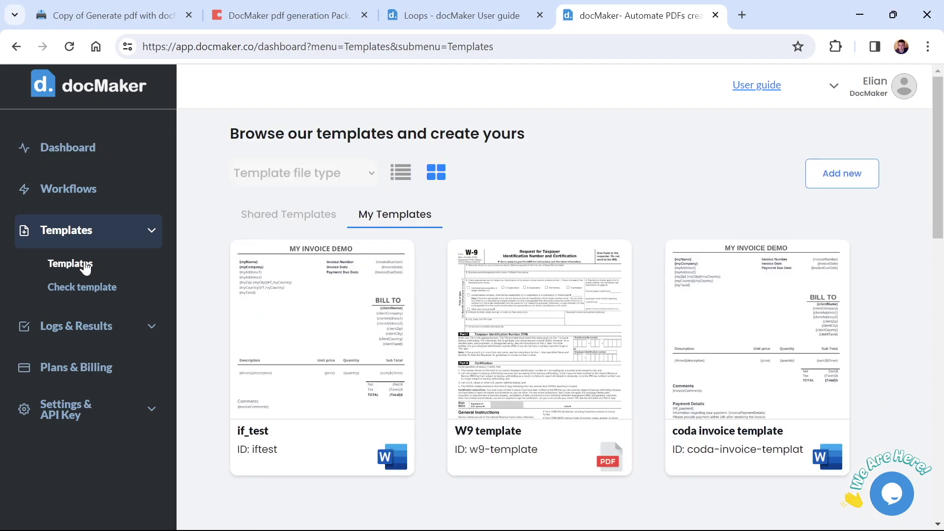
- Start a new template from an uploaded docx file and name it "video demo"
click(817, 172)
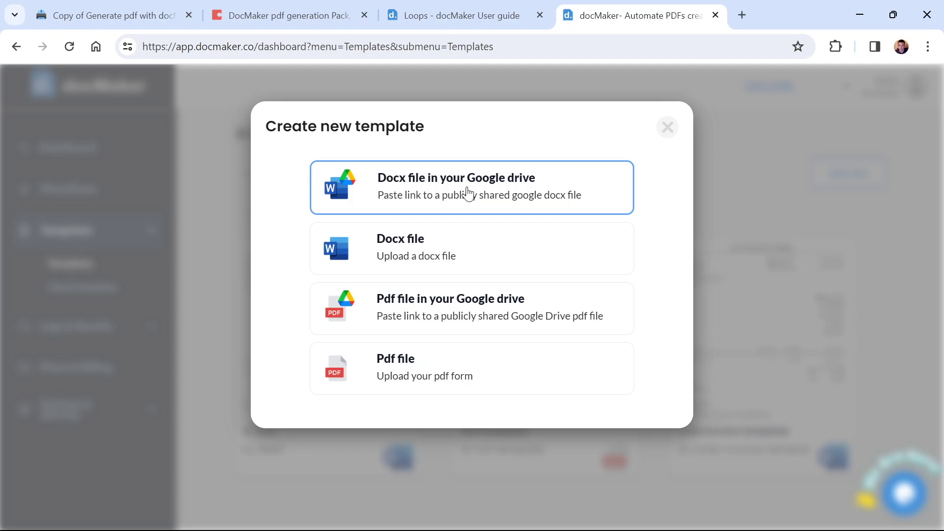
click(493, 240)
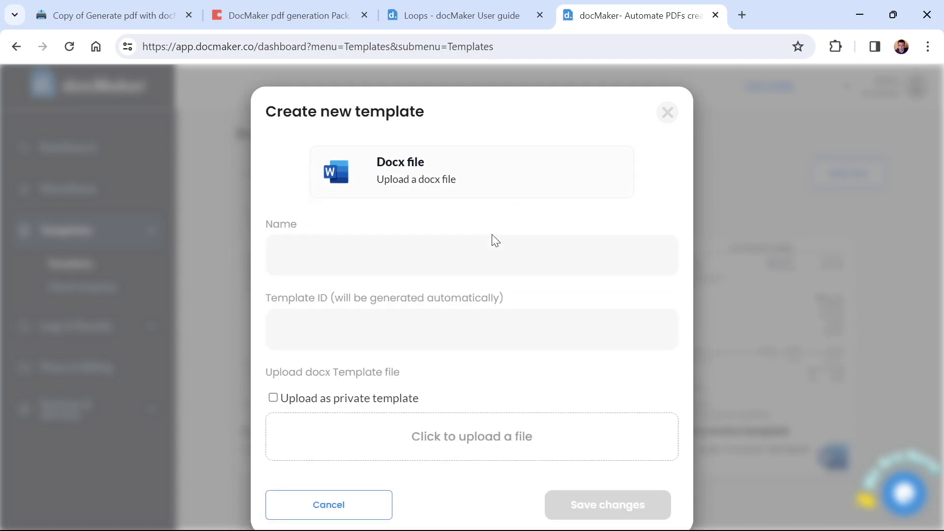
click(489, 246)
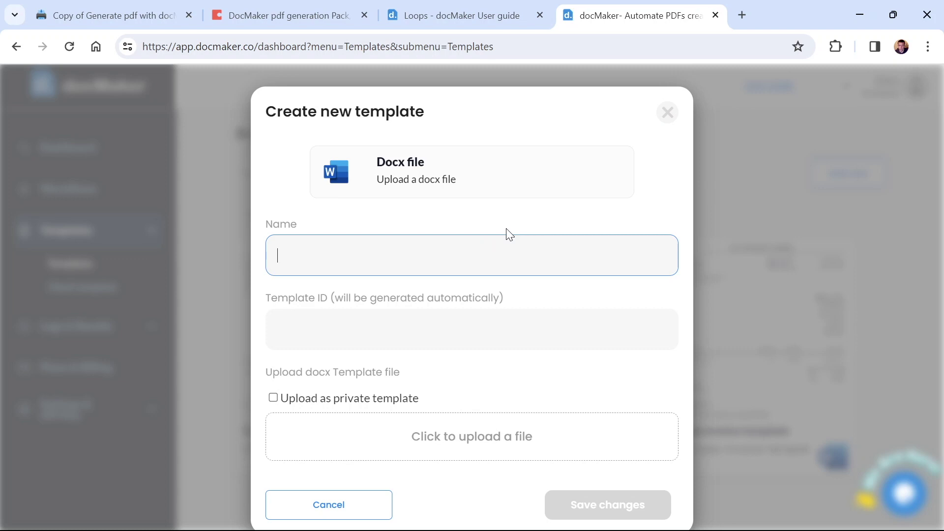
text(code)
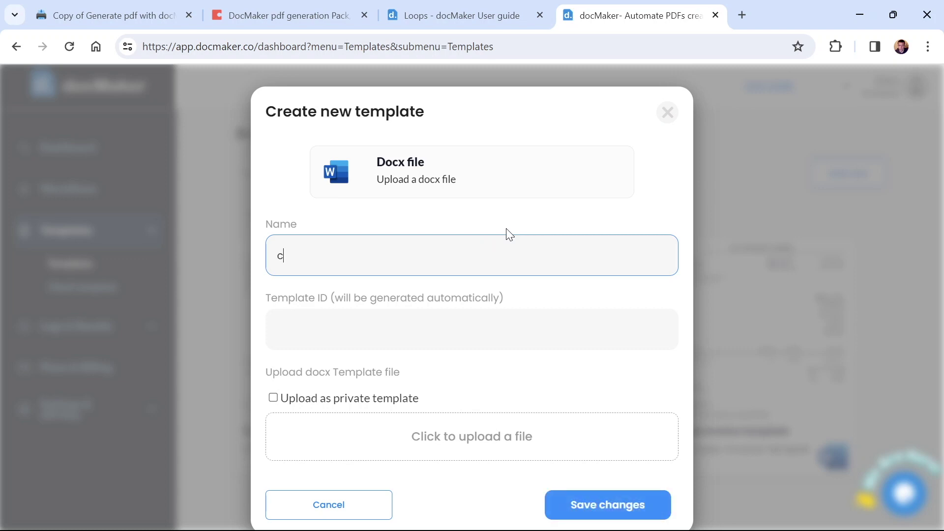
key(BackSpace)
key(BackSpace)
key(BackSpace)
text(video demo)
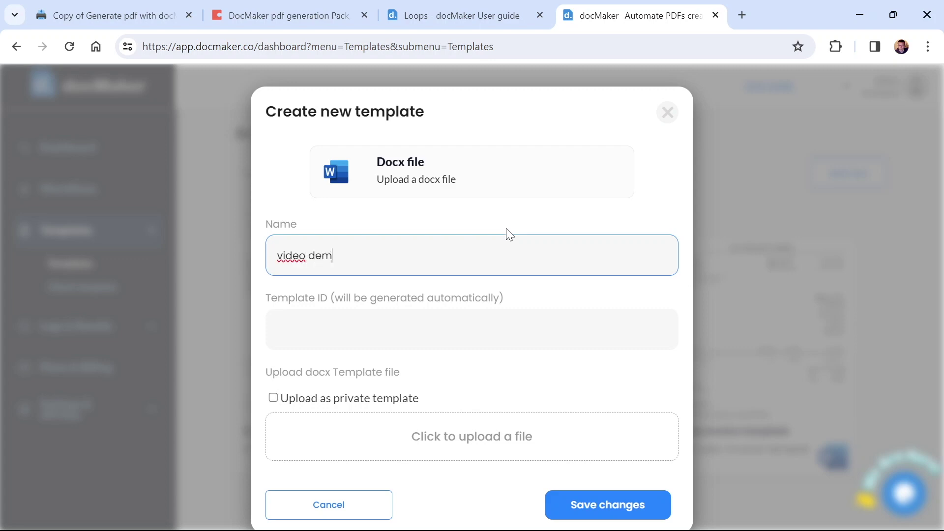
click(355, 318)
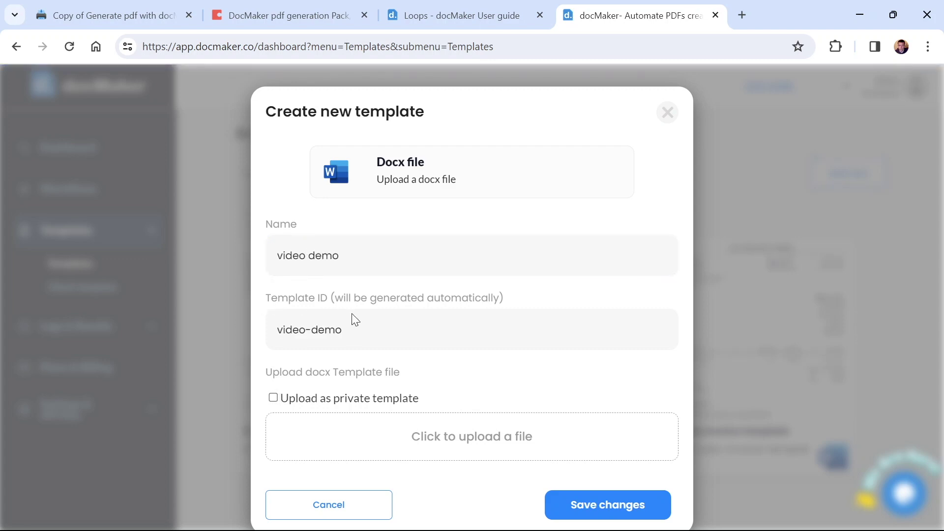
- Choose Coda invoice template 2.docx as the file to upload for the new template
click(408, 421)
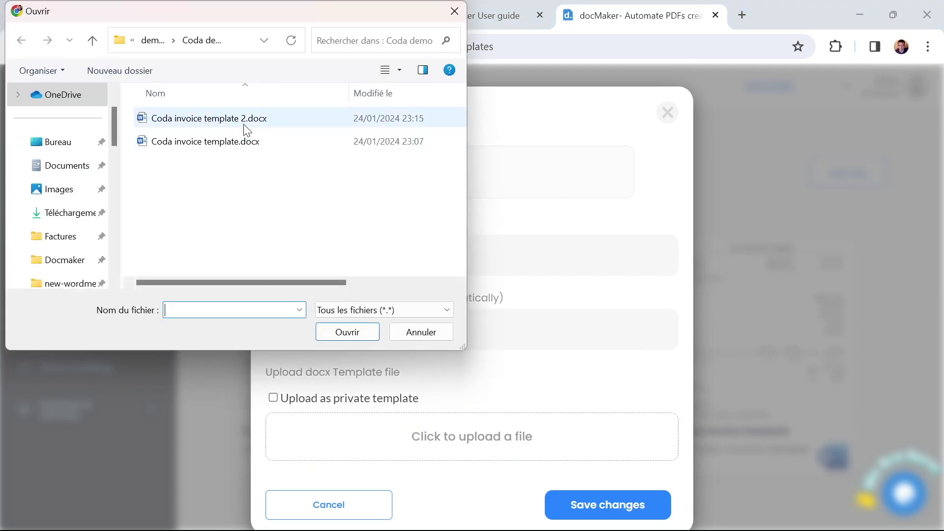
click(248, 129)
click(362, 338)
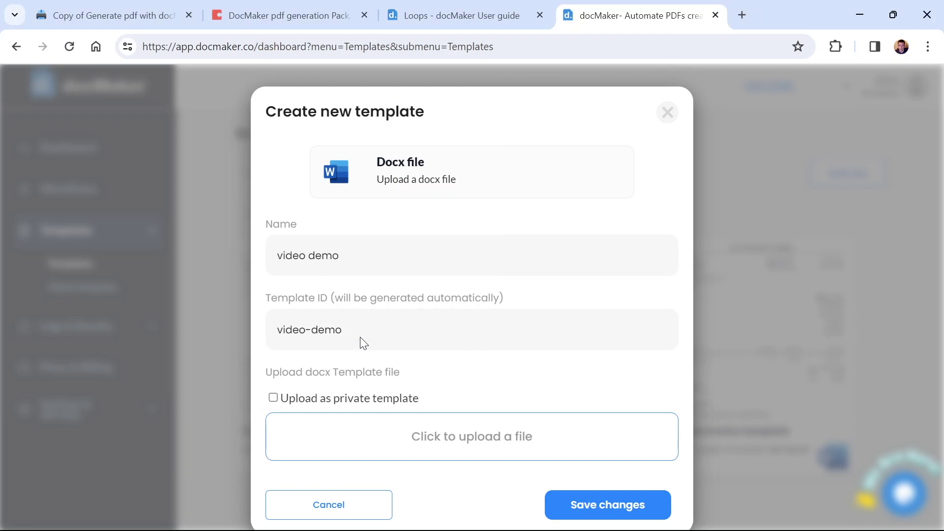
- Save the new docx template and open the details of the video demo template with its first page preview
click(586, 496)
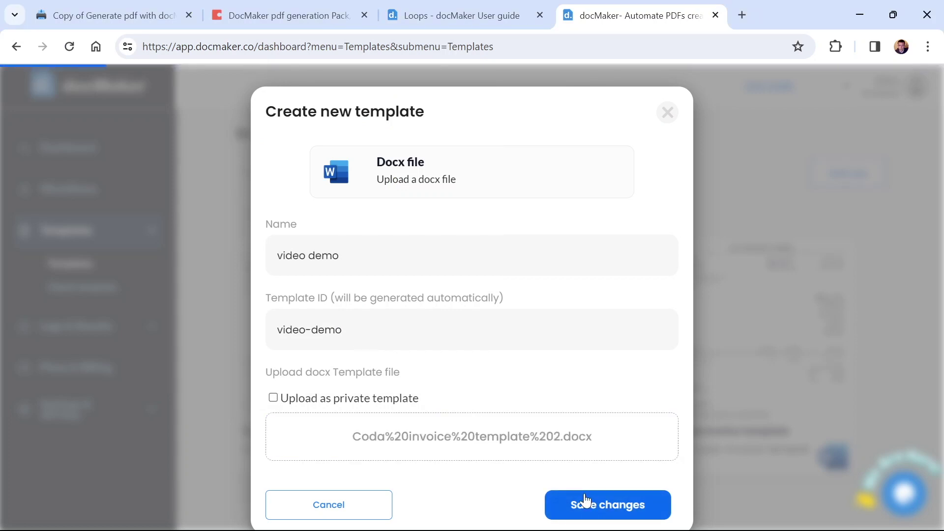
scroll(587, 499, down, 5)
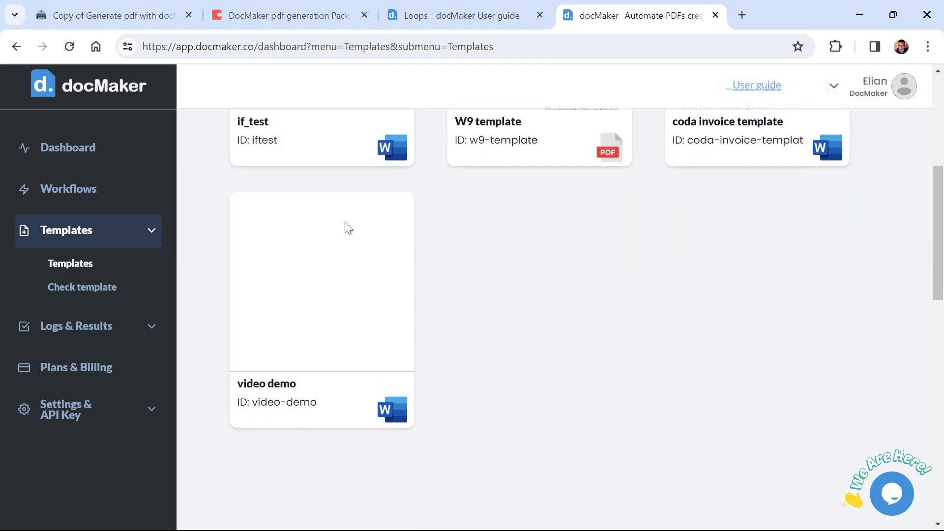
mouse_move(359, 269)
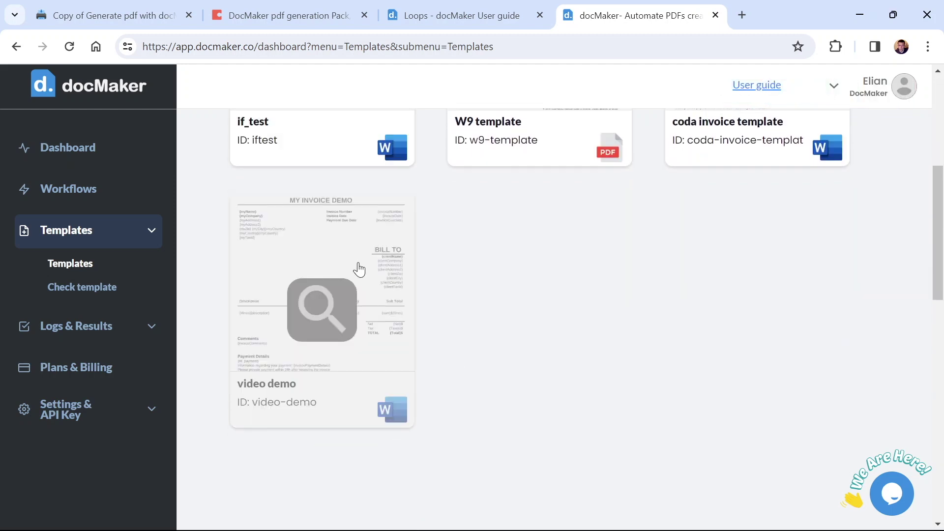
click(327, 266)
scroll(556, 371, down, 5)
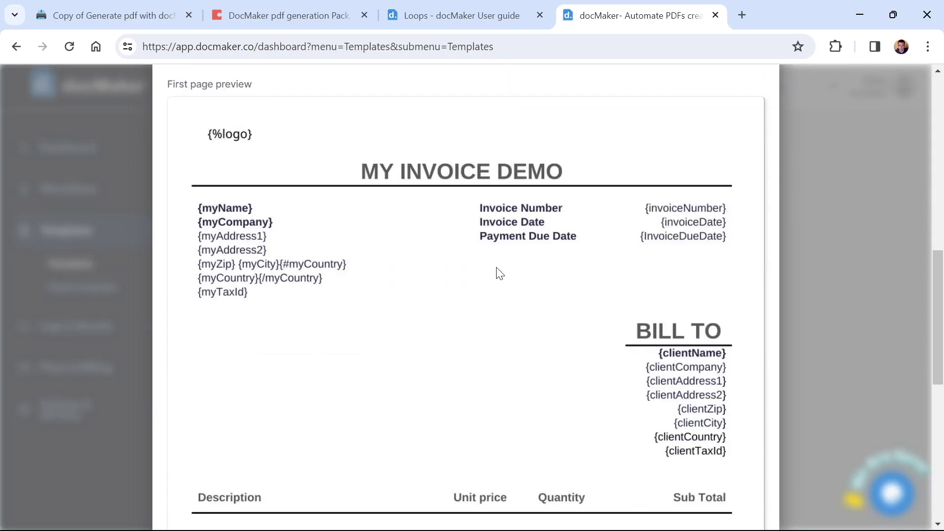
scroll(488, 302, up, 5)
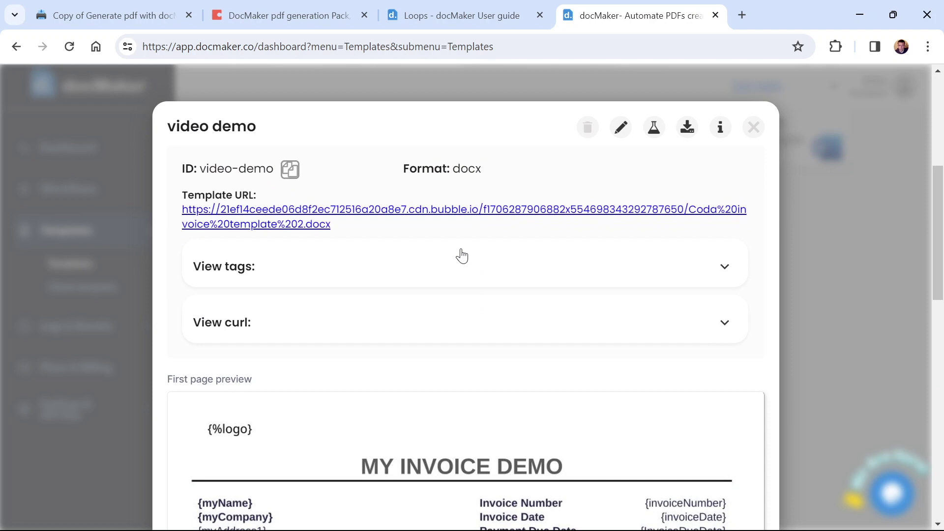
- Expand the template's tags, examine the JSON structure including the fields inside the lines array, and collapse it again
click(462, 255)
scroll(461, 255, down, 3)
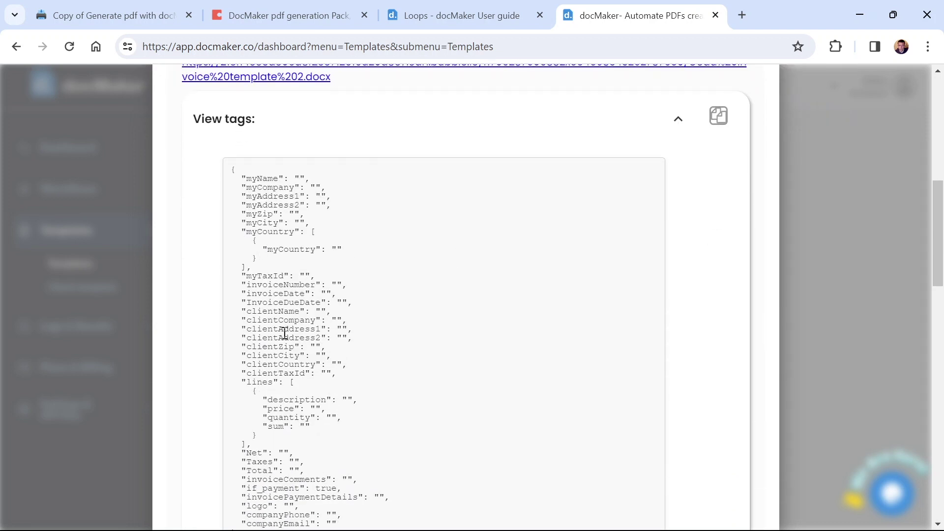
scroll(298, 382, down, 4)
scroll(293, 365, up, 4)
drag(262, 430, 240, 392)
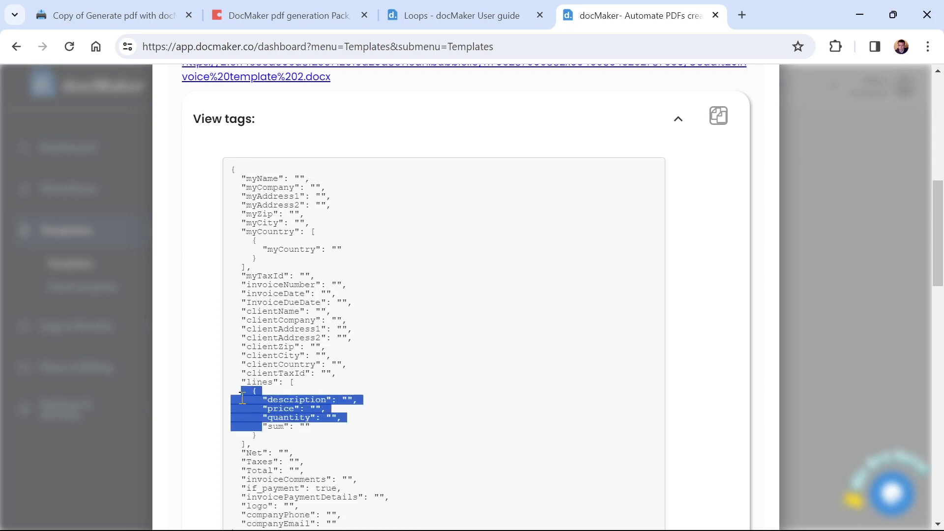
click(331, 398)
scroll(450, 333, up, 3)
click(495, 272)
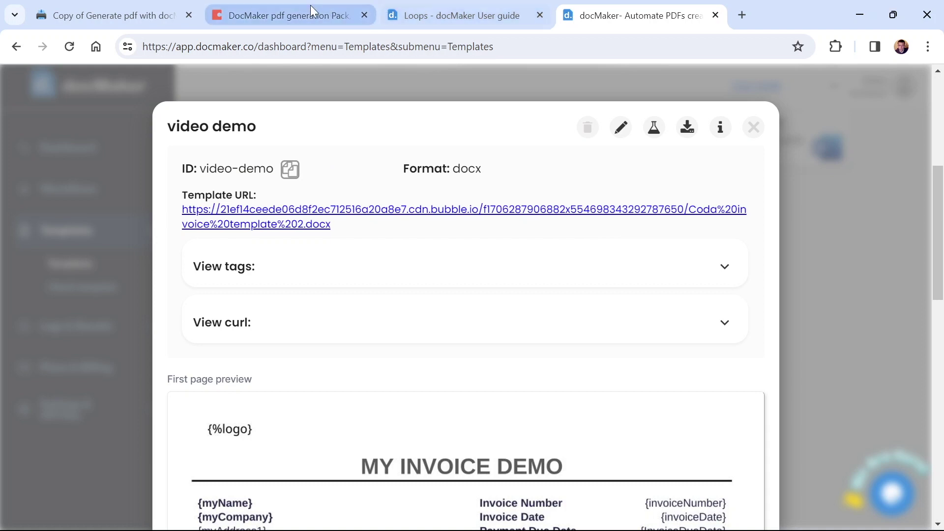
- Open the "Generate pdf with docMaker" demo doc from the docMaker pack page, view its tables and close it
click(291, 14)
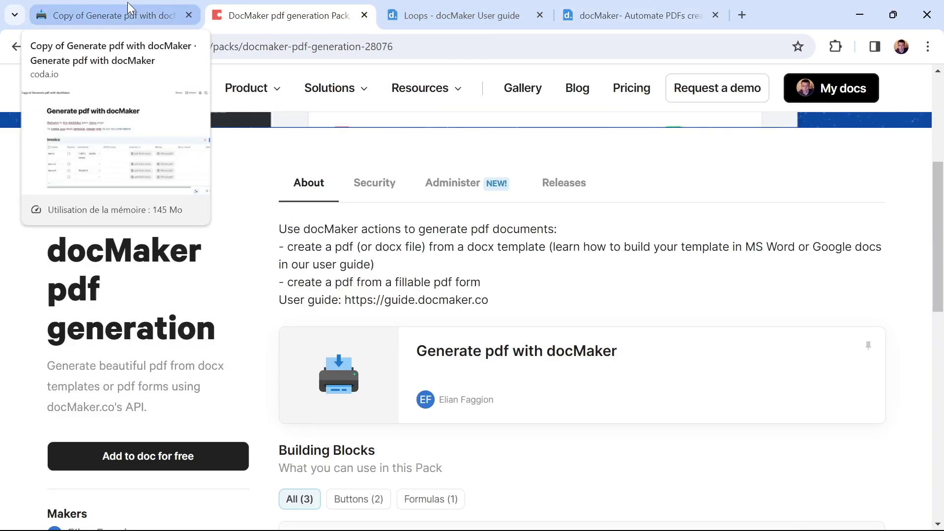
click(586, 375)
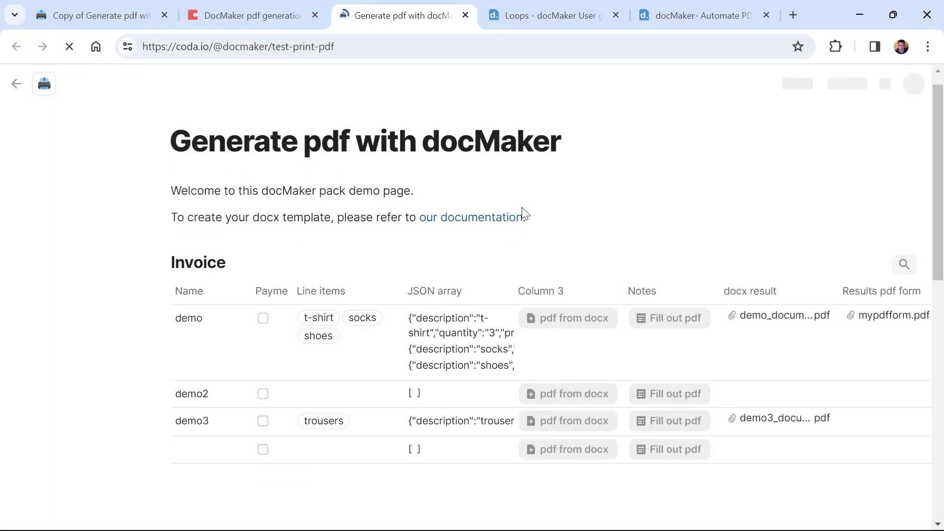
scroll(522, 212, down, 1)
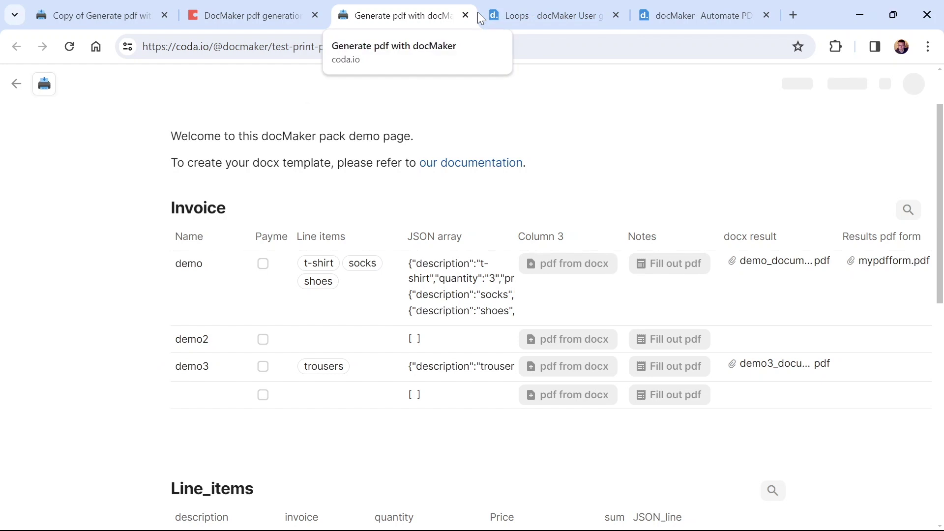
click(465, 15)
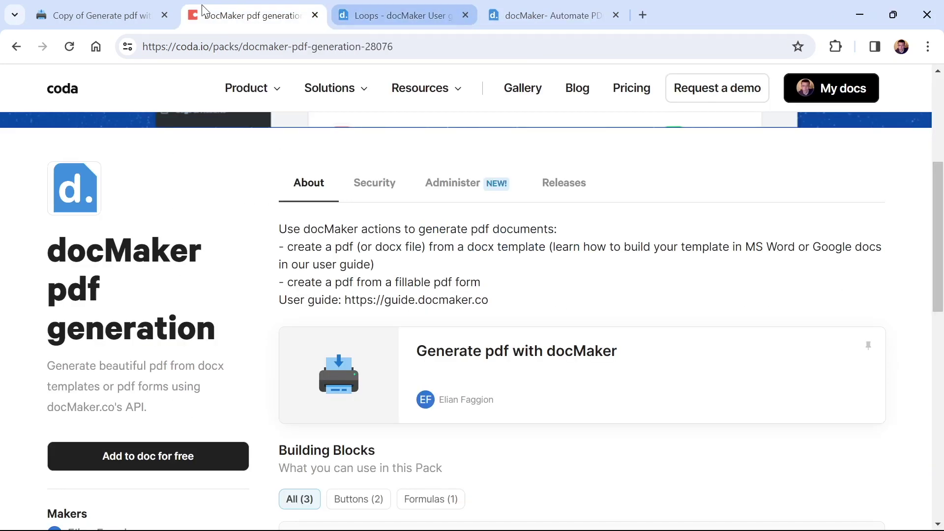
- Switch to the "Copy of Generate pdf with docMaker" Coda doc and examine its Invoice and Line_items tables
click(121, 16)
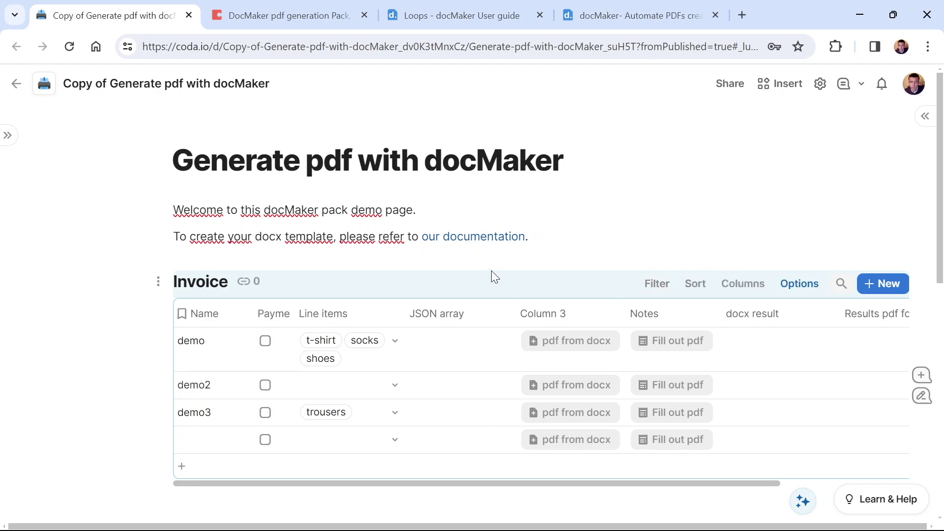
scroll(491, 270, down, 3)
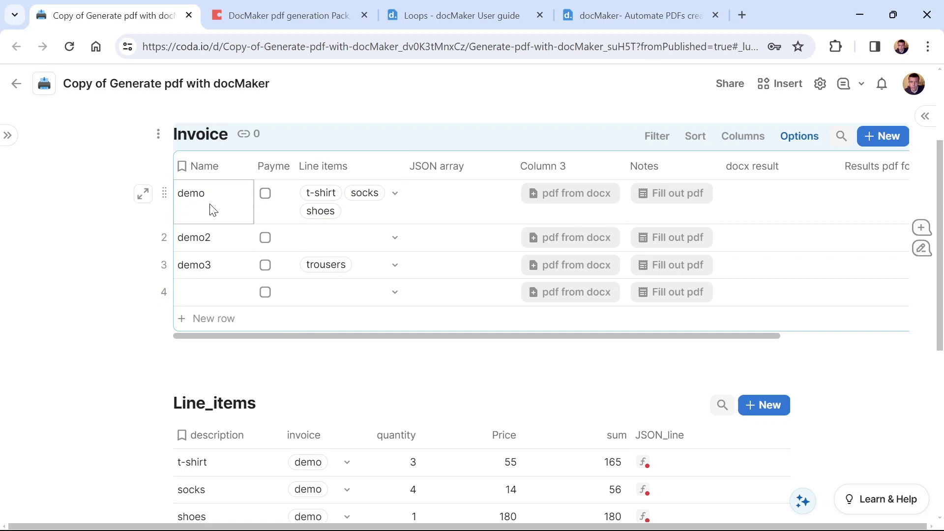
scroll(247, 310, down, 2)
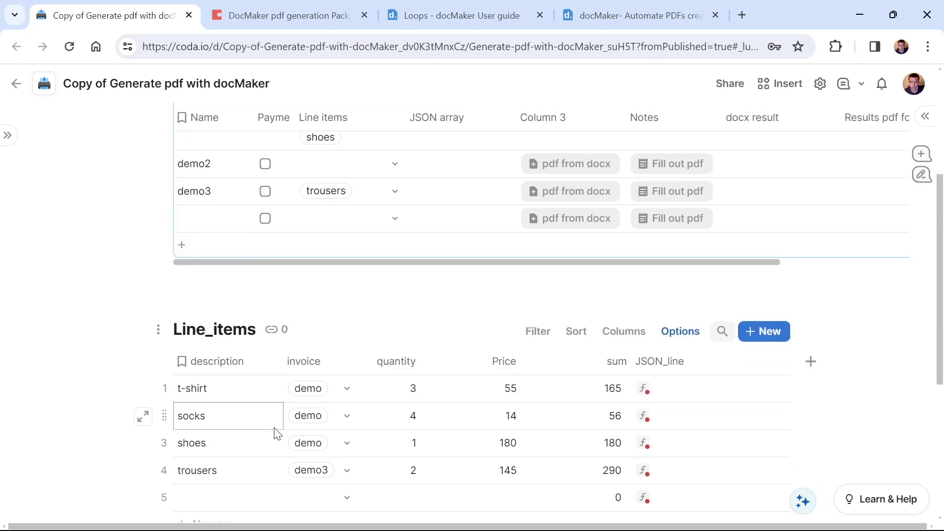
scroll(323, 290, up, 2)
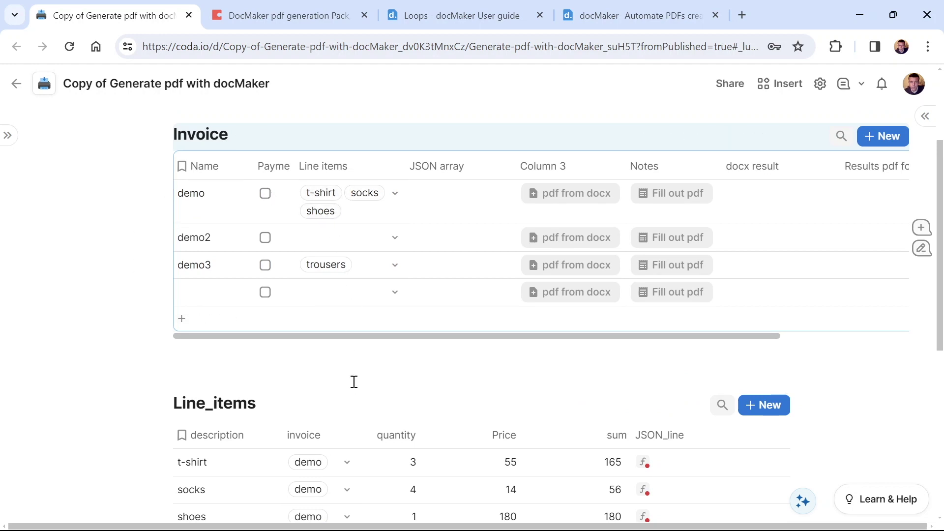
scroll(354, 381, down, 1)
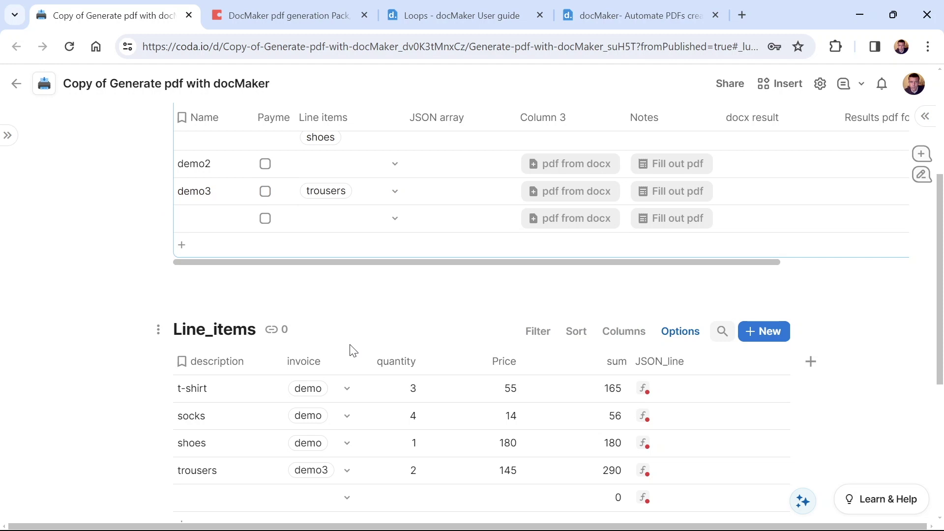
scroll(353, 350, up, 2)
scroll(352, 348, down, 1)
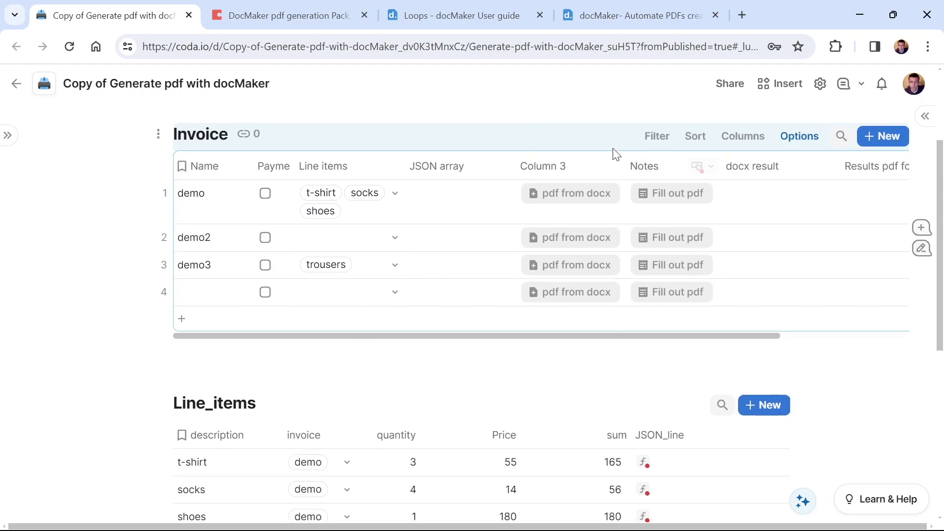
- Open the demo row's "pdf from docx" button settings and browse all Packs from its available actions
mouse_move(579, 195)
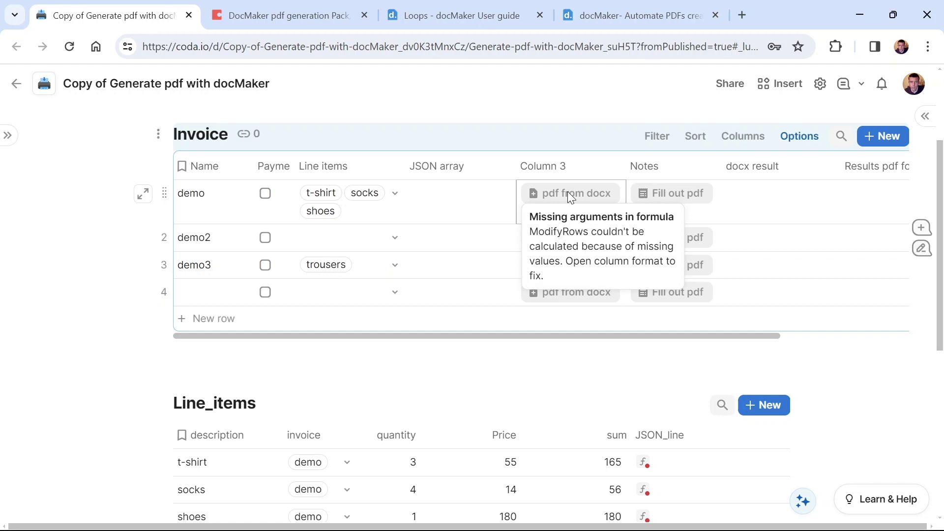
click(570, 197)
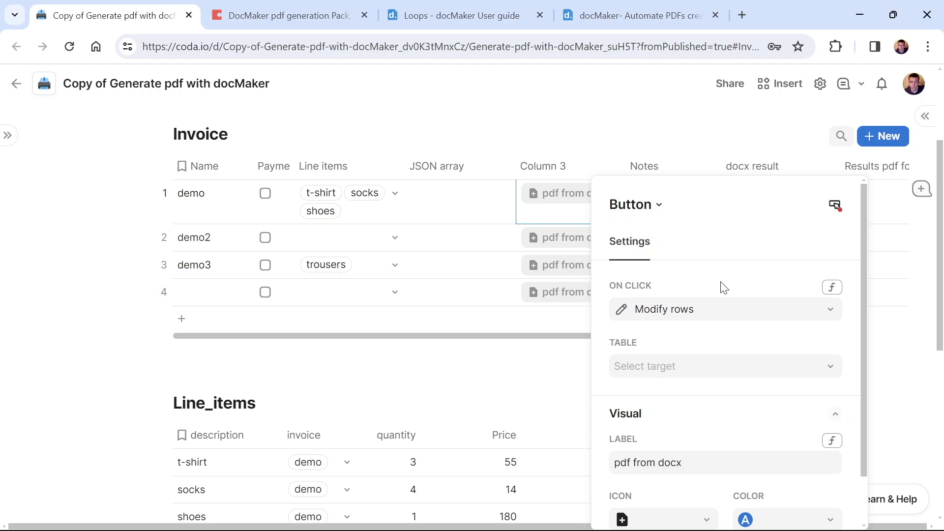
click(706, 312)
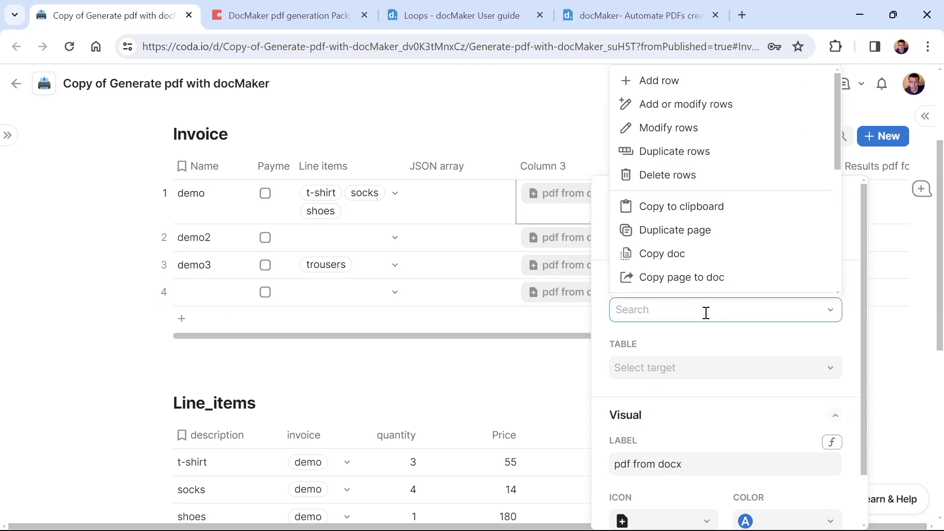
scroll(698, 290, down, 5)
mouse_move(701, 284)
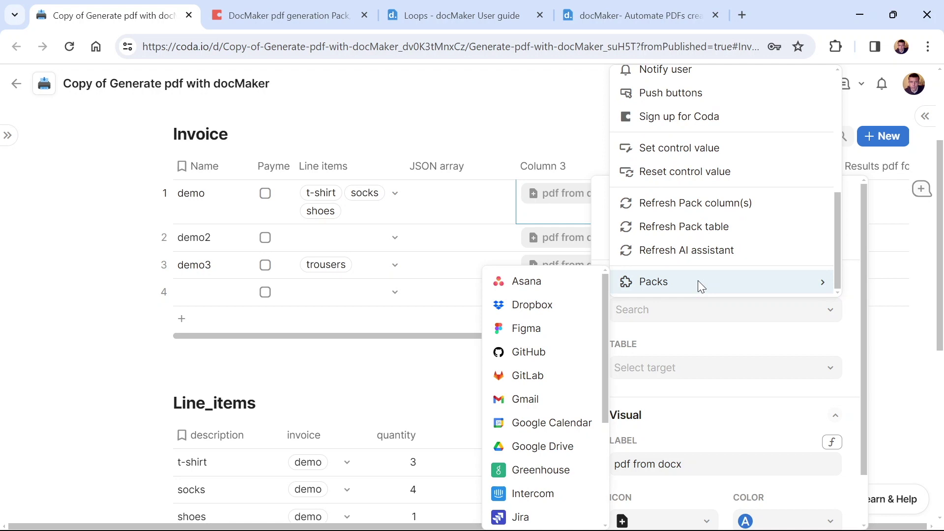
scroll(535, 428, down, 4)
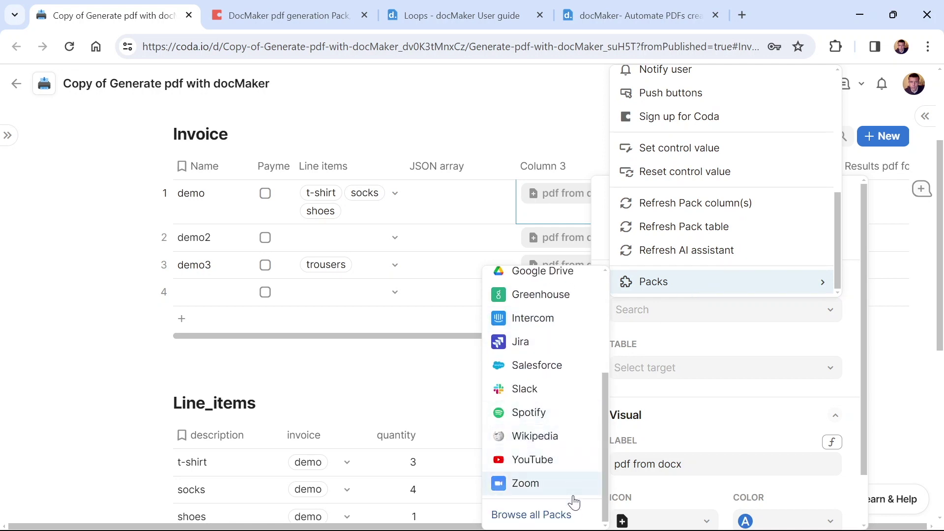
click(555, 515)
- Search the packs for "docmaker", add the docMaker pdf generation pack to the doc and review its building blocks
click(817, 189)
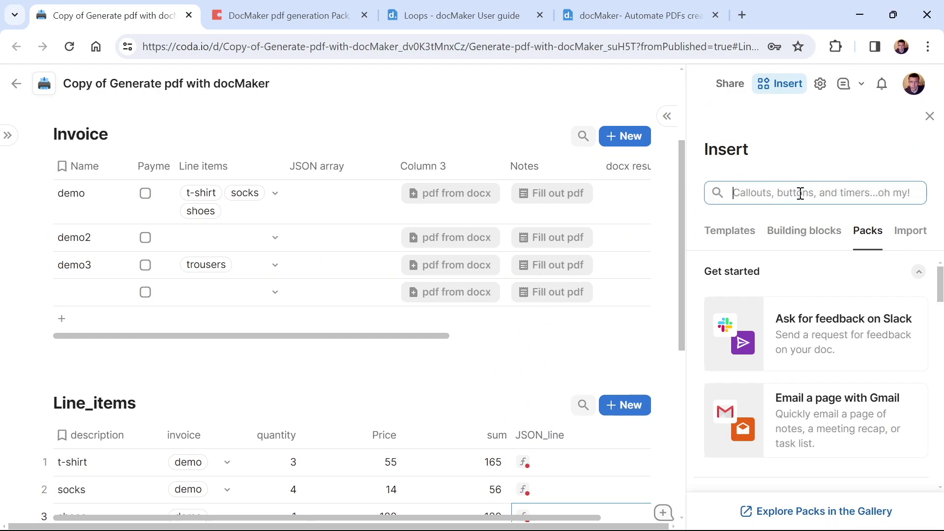
text(docmaker)
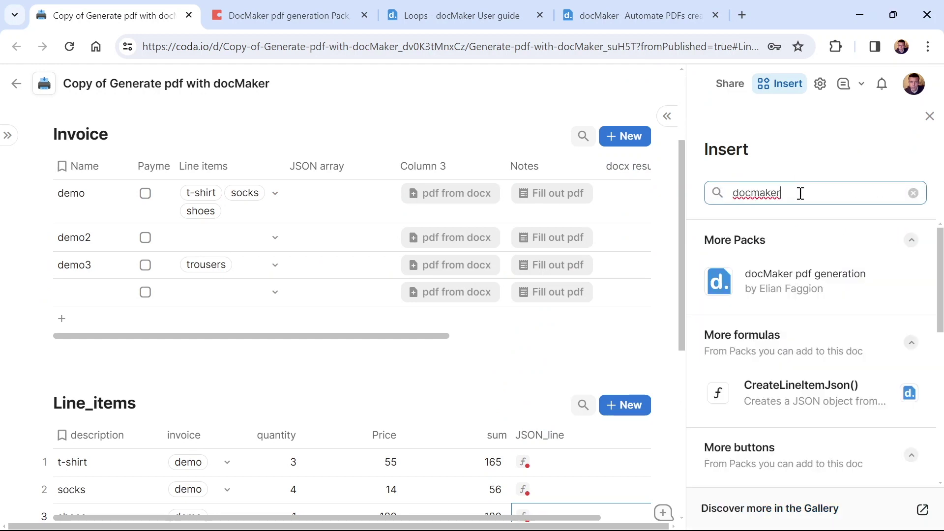
click(795, 289)
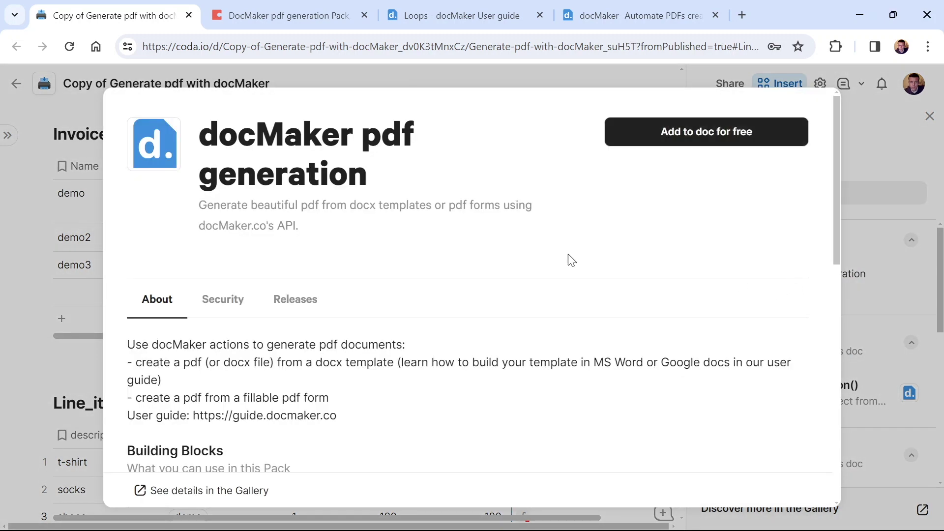
click(695, 130)
scroll(836, 270, down, 2)
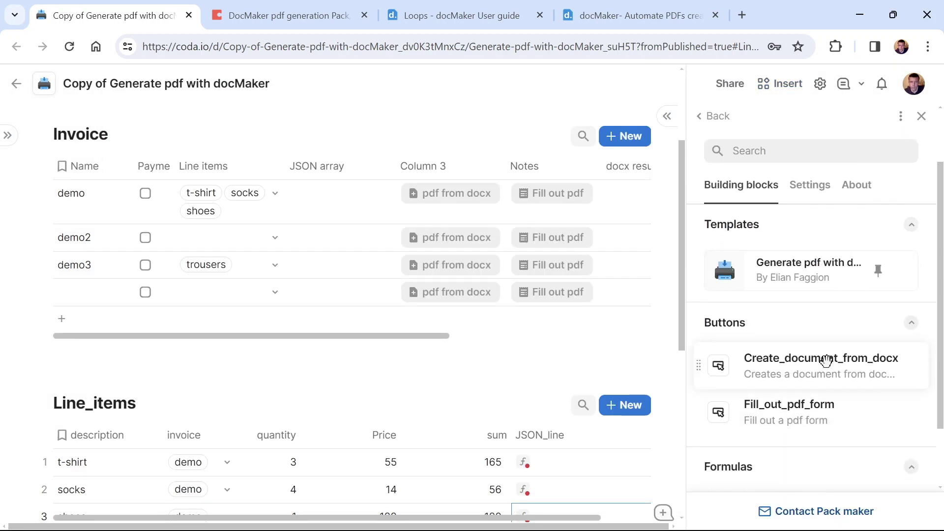
scroll(818, 401, down, 2)
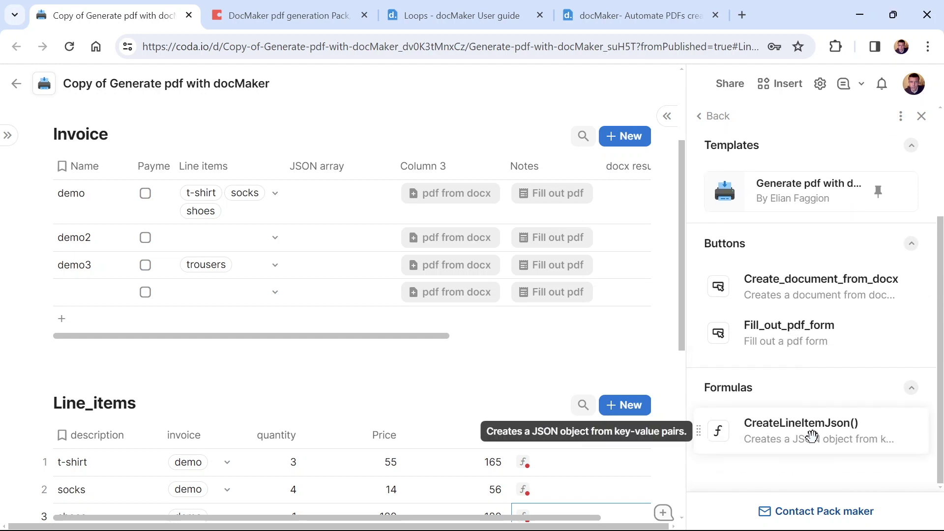
scroll(813, 435, up, 3)
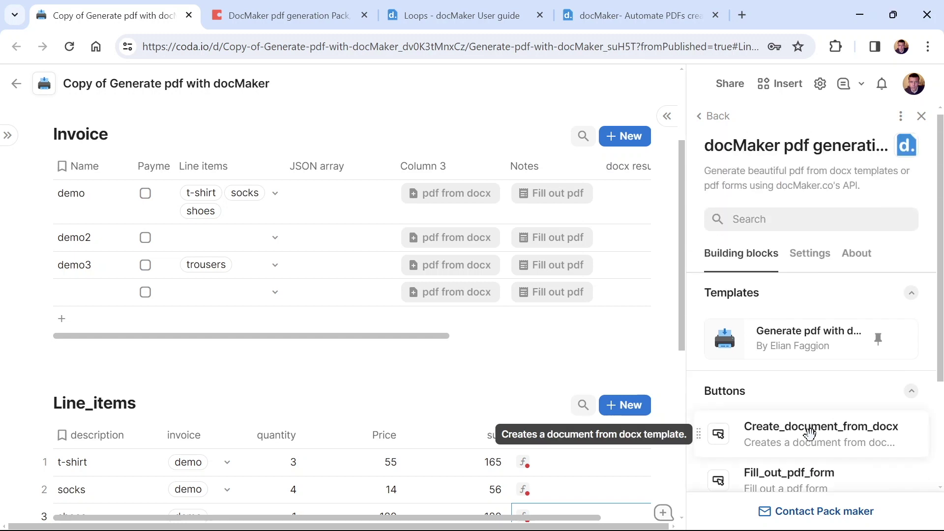
- Open the pack's settings and start adding a new private account
click(811, 257)
scroll(812, 263, down, 2)
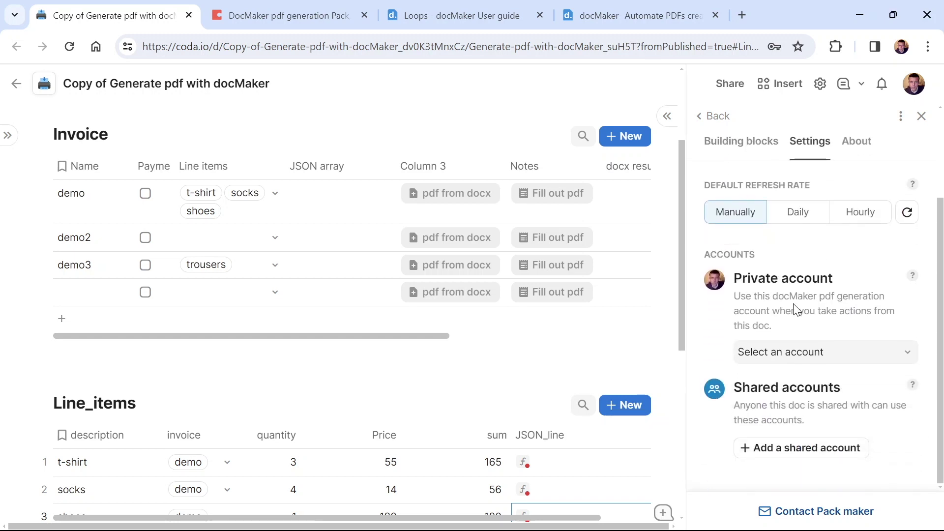
click(817, 353)
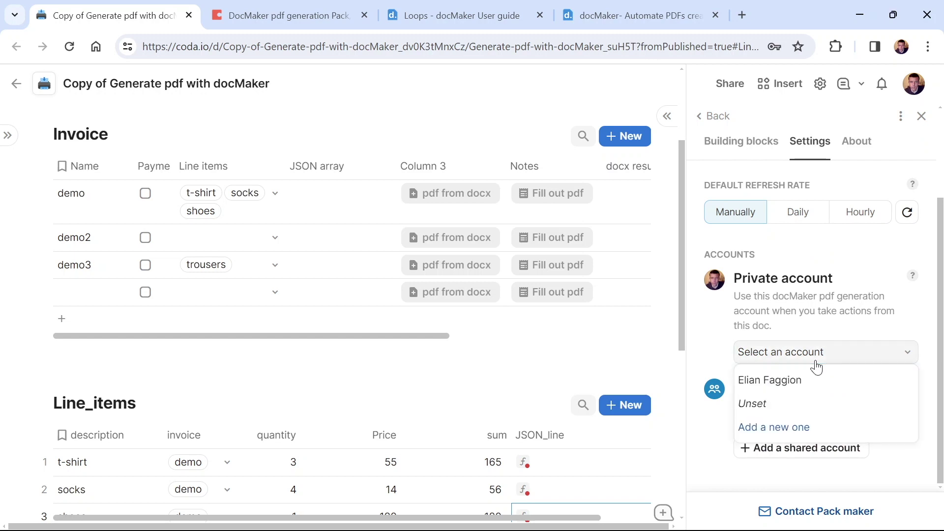
click(789, 426)
- Clear the API Token field in the account connection dialog and switch to the docMaker dashboard
key(ctrl+v)
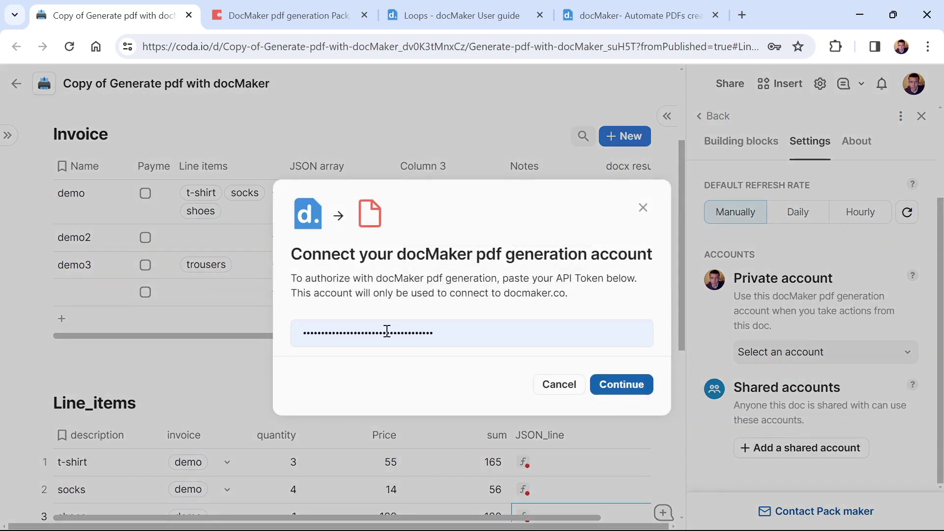
drag(432, 334, 270, 348)
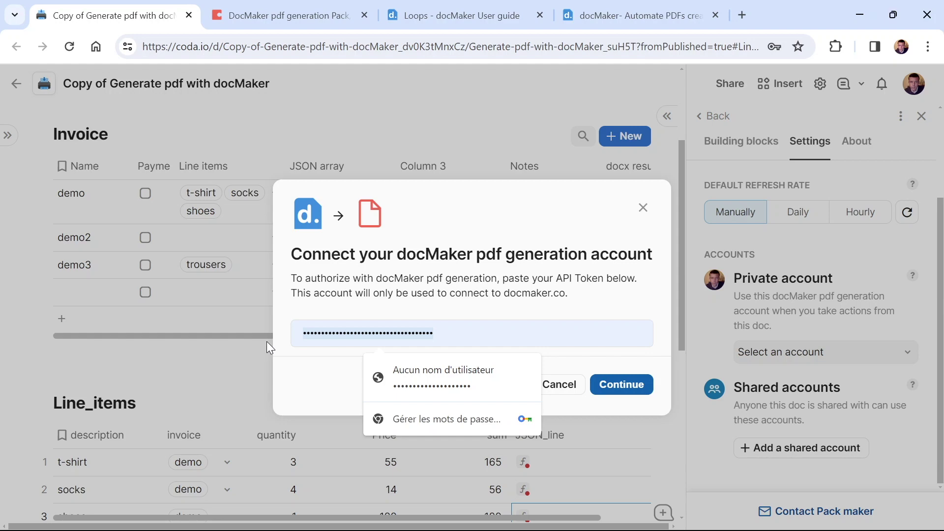
key(BackSpace)
click(386, 267)
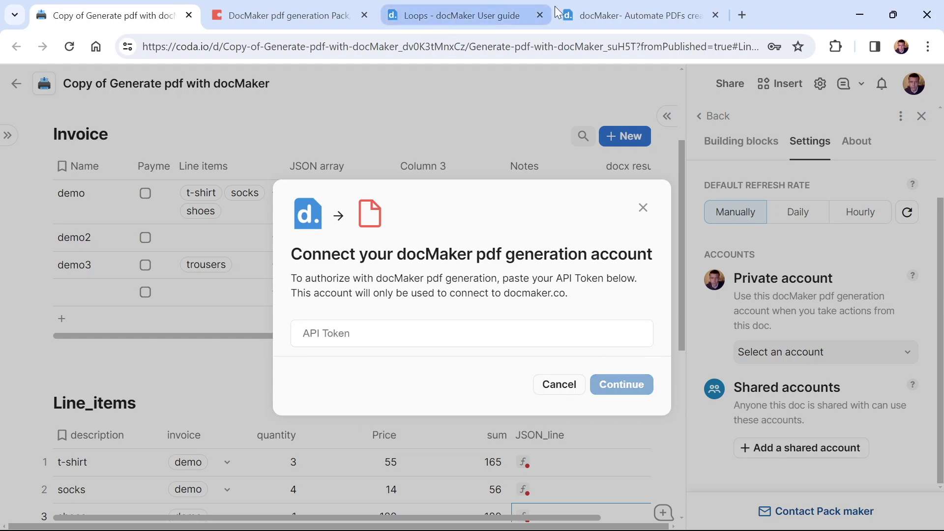
click(592, 11)
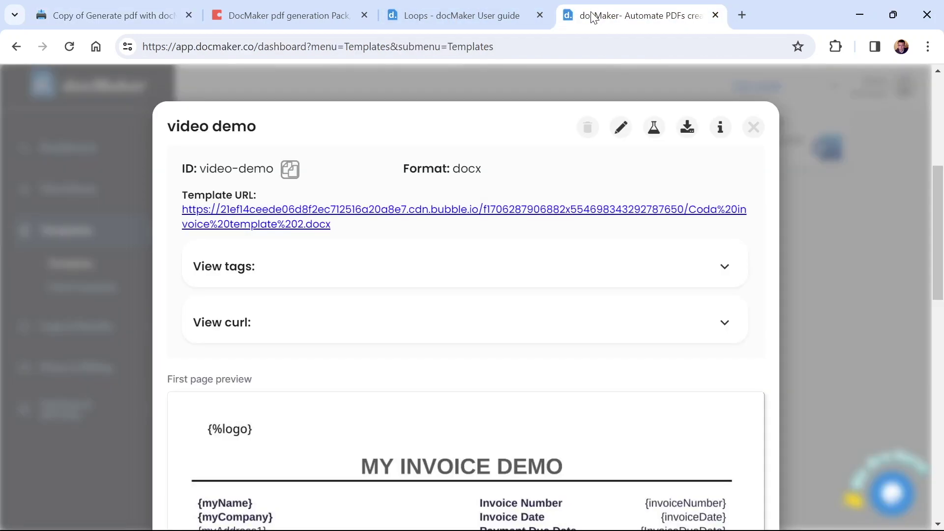
- Close the video demo template details and copy the current API key from the docMaker account settings
click(754, 128)
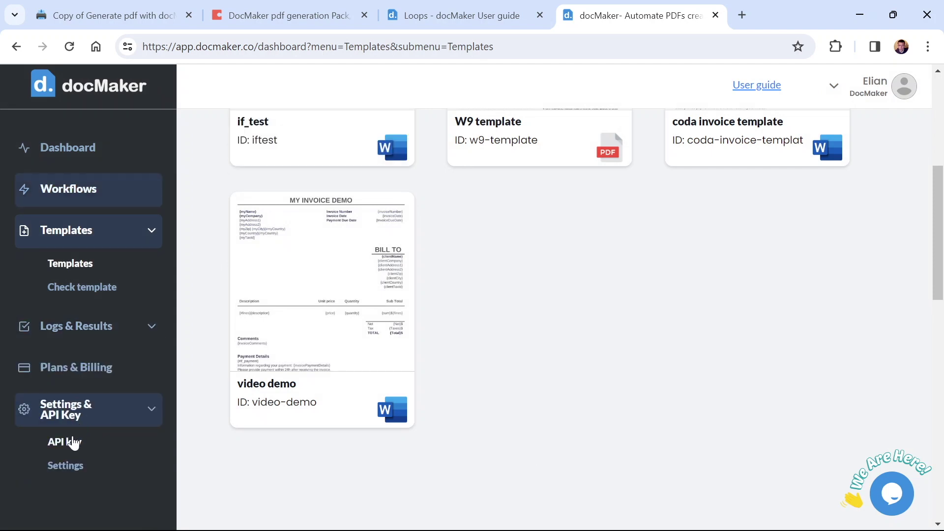
click(73, 442)
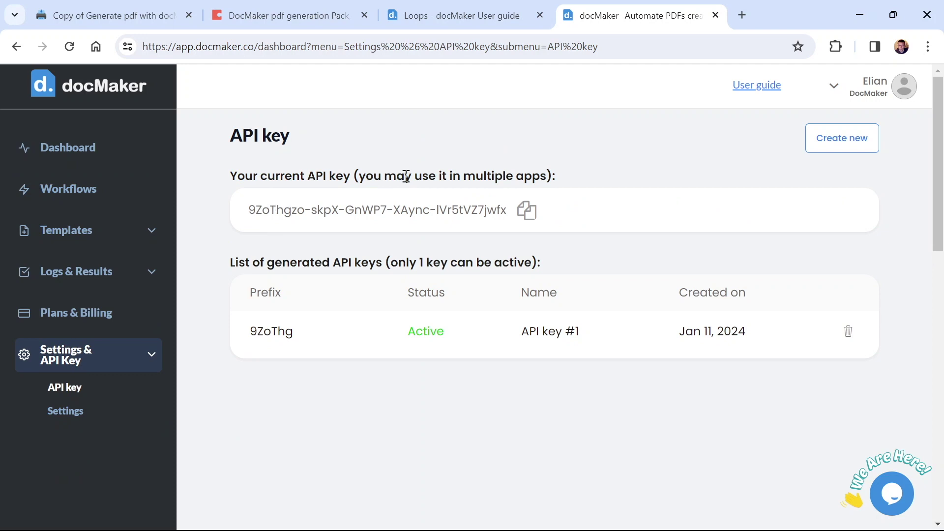
click(531, 215)
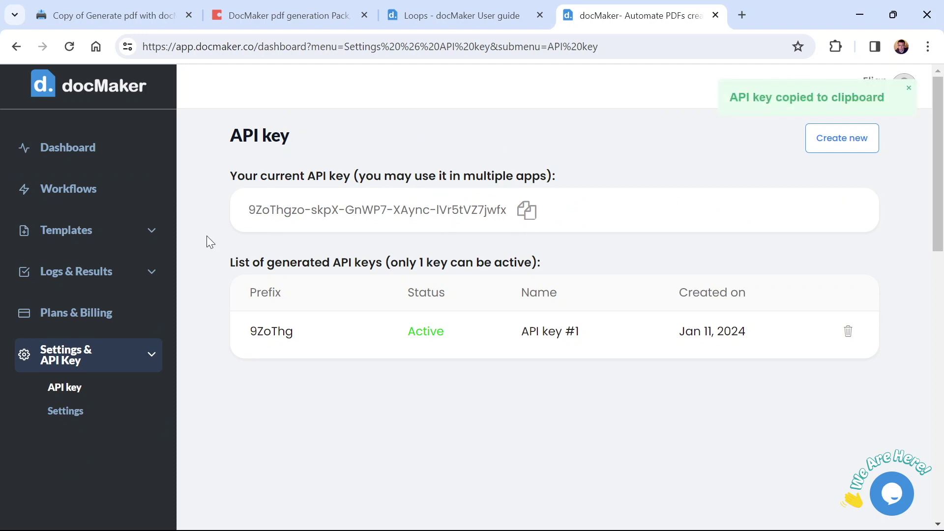
- Return to the Coda doc, paste the API key as the pack's API Token and connect the private account
click(120, 16)
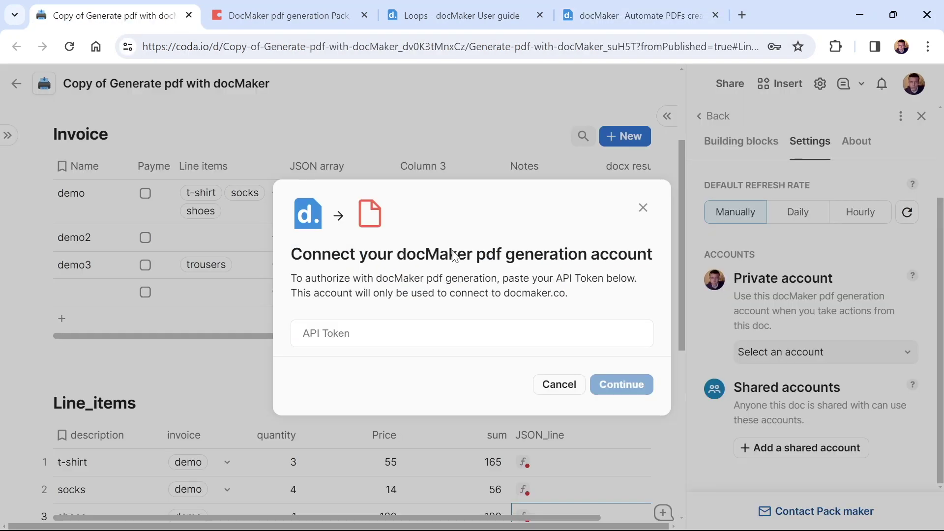
click(401, 337)
key(ctrl+v)
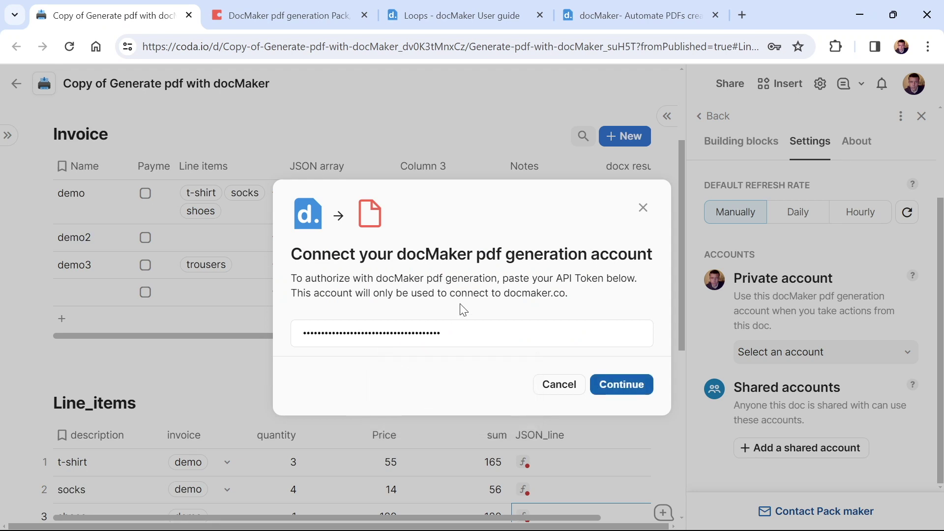
click(622, 387)
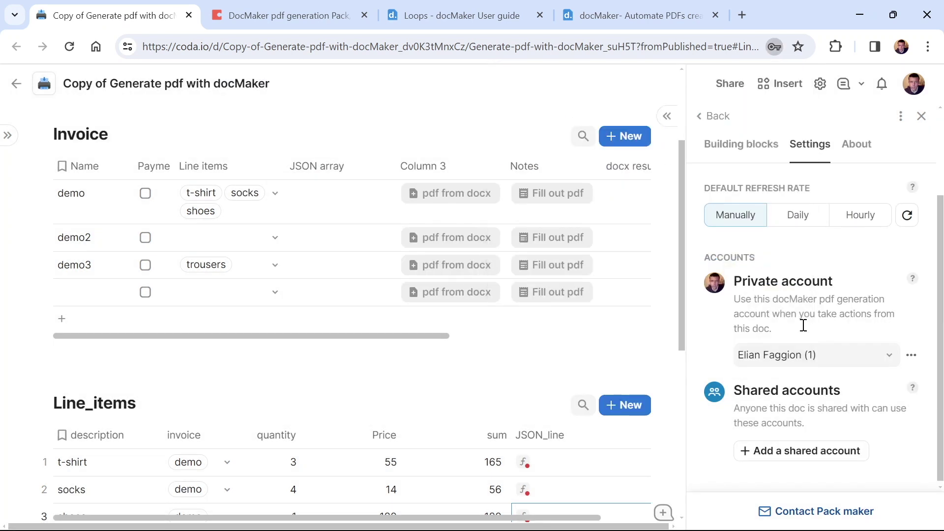
- Check the private account choices and the building blocks of the docMaker pack, and close the pack settings
click(844, 361)
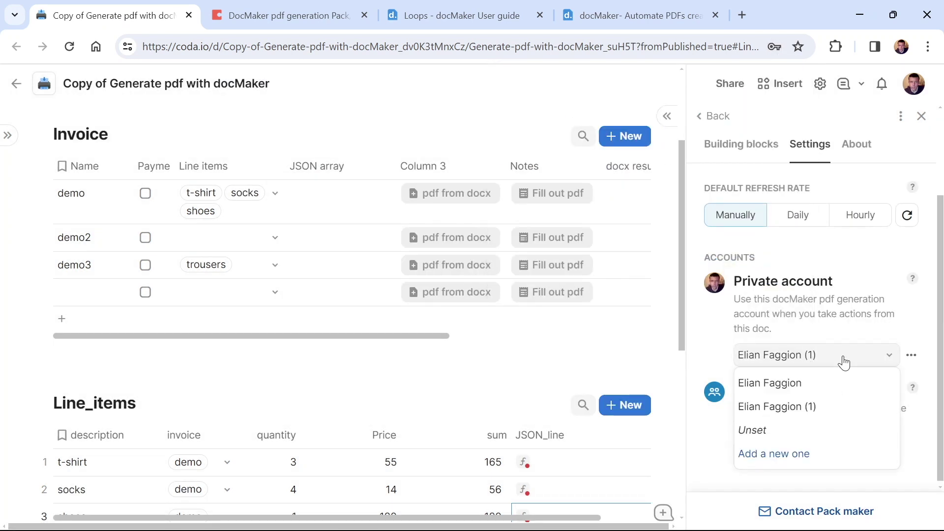
click(813, 355)
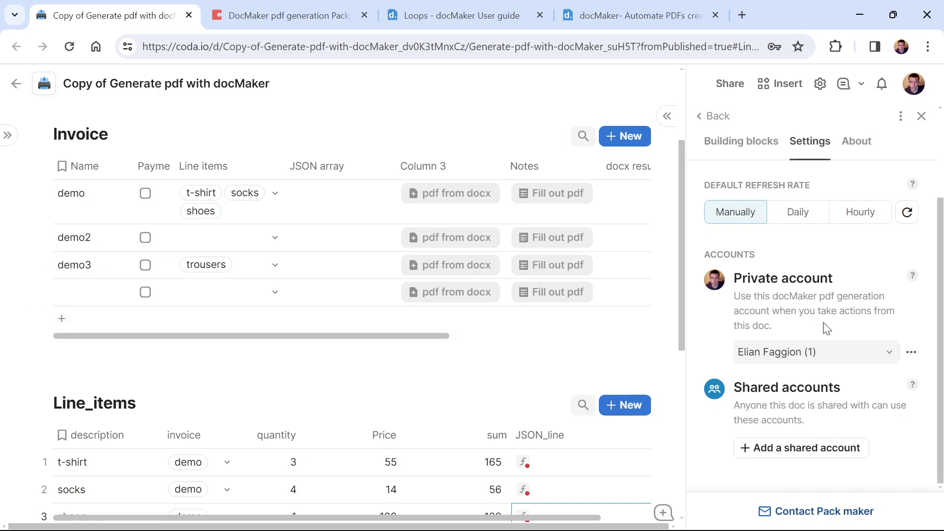
scroll(821, 315, up, 3)
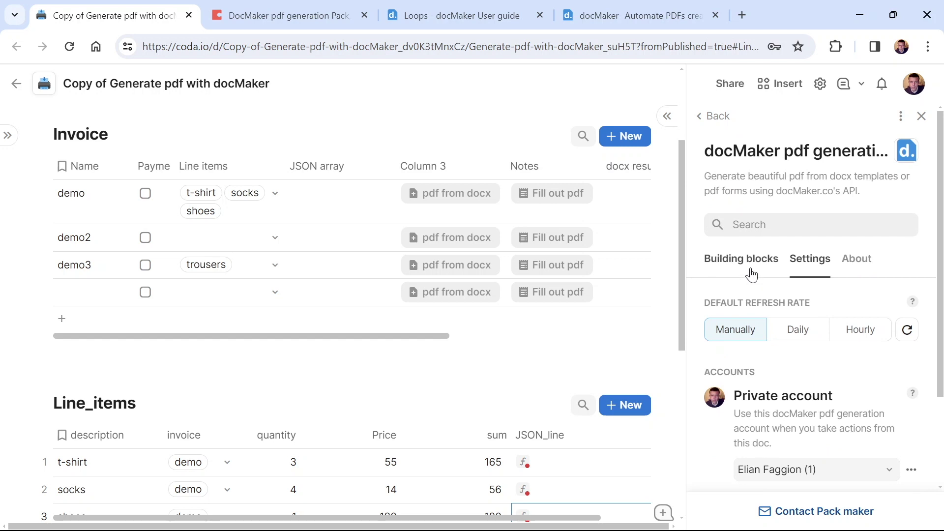
click(751, 274)
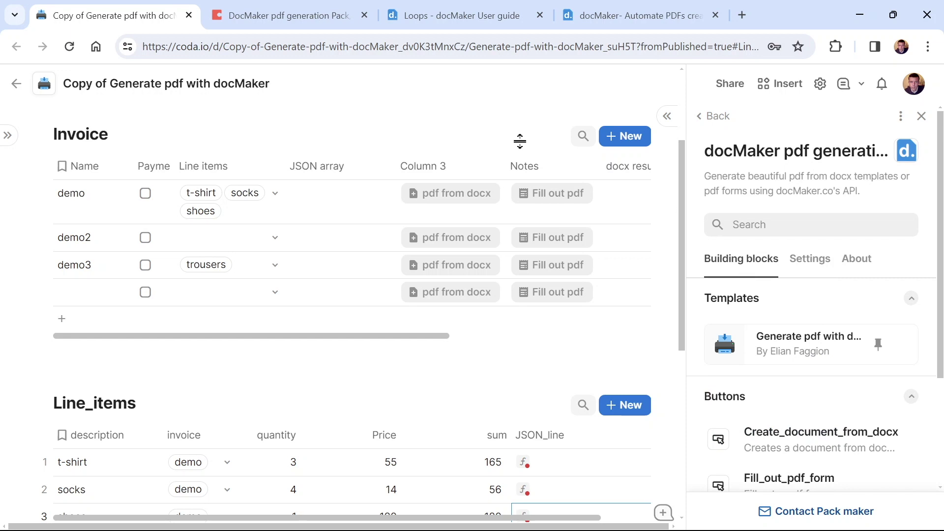
click(922, 116)
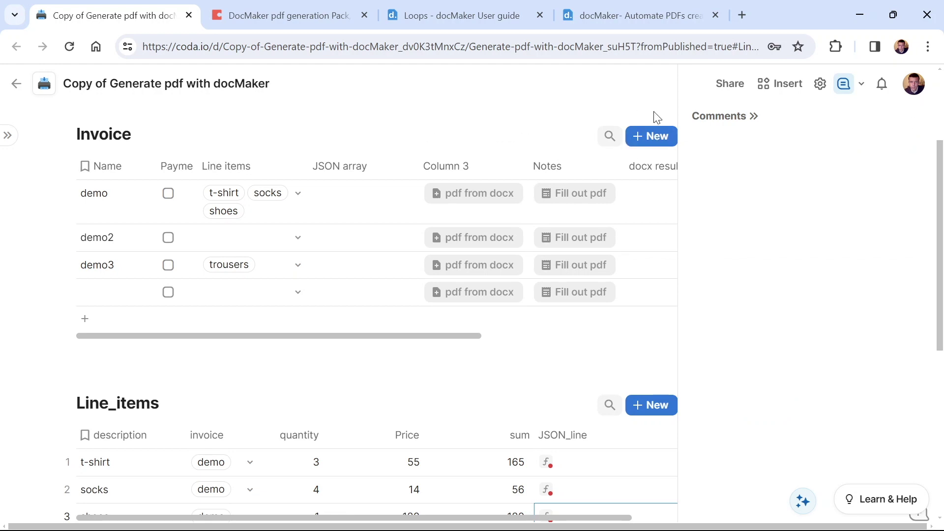
- Set the action of the demo row's "pdf from docx" button to Create_document_from_docx from the docMaker pdf generation pack
click(501, 190)
click(571, 191)
click(575, 195)
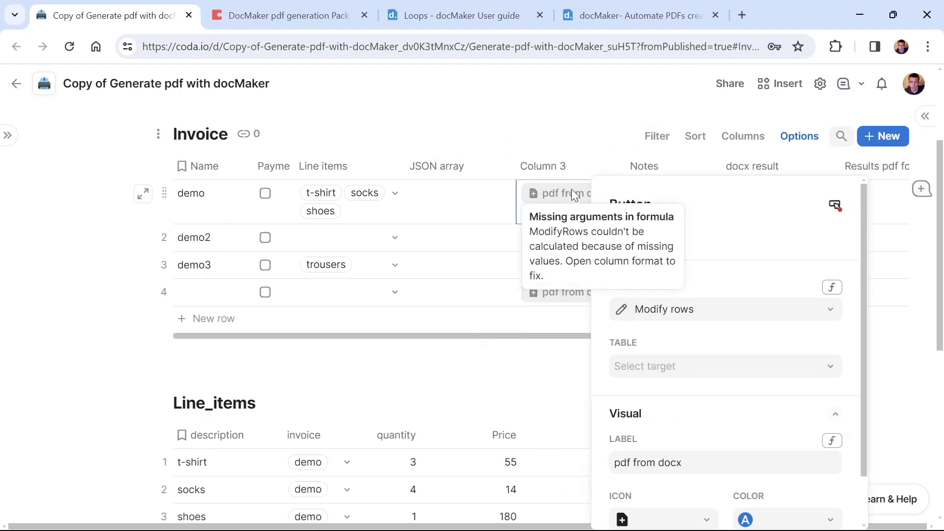
click(689, 310)
scroll(680, 287, down, 5)
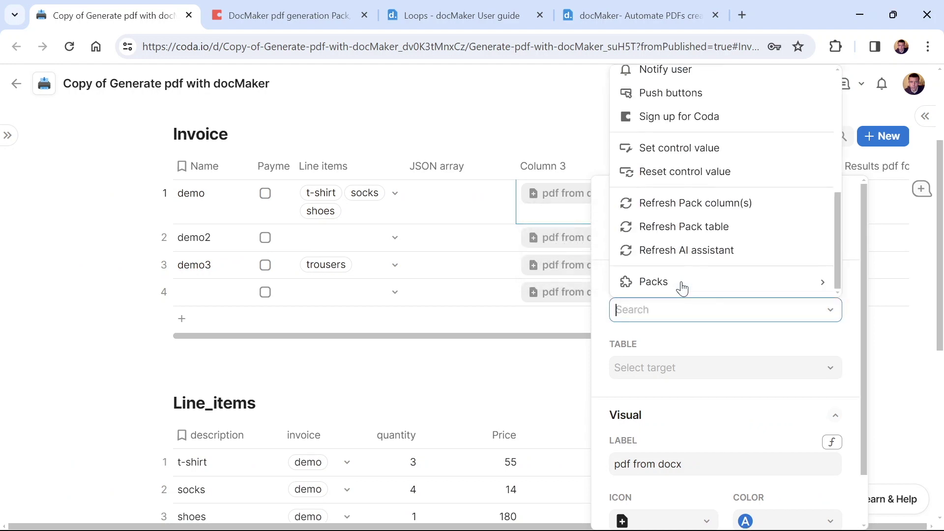
mouse_move(684, 288)
mouse_move(506, 320)
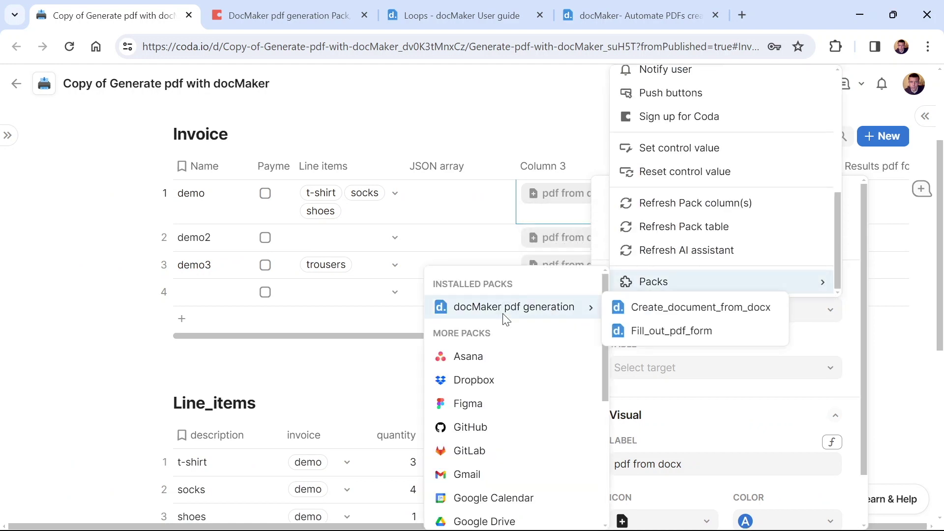
click(743, 313)
scroll(731, 275, down, 5)
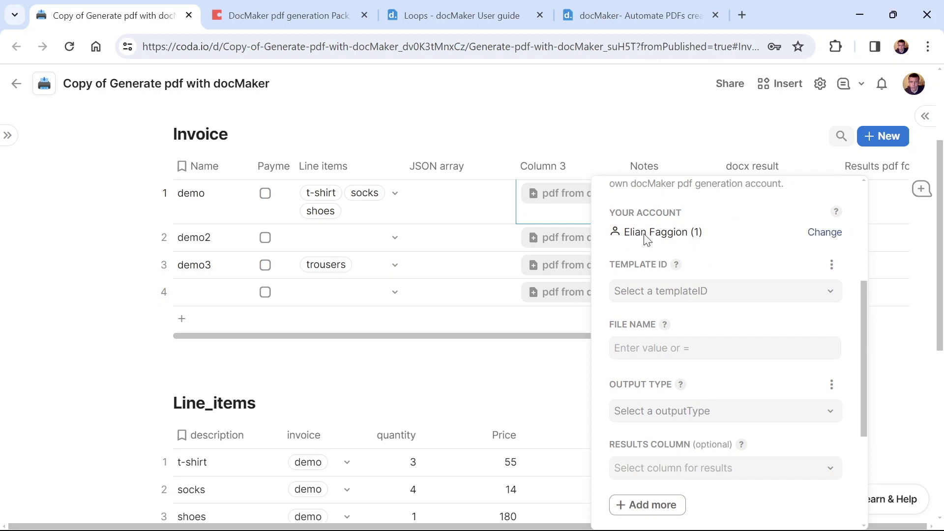
mouse_move(684, 239)
scroll(662, 247, down, 2)
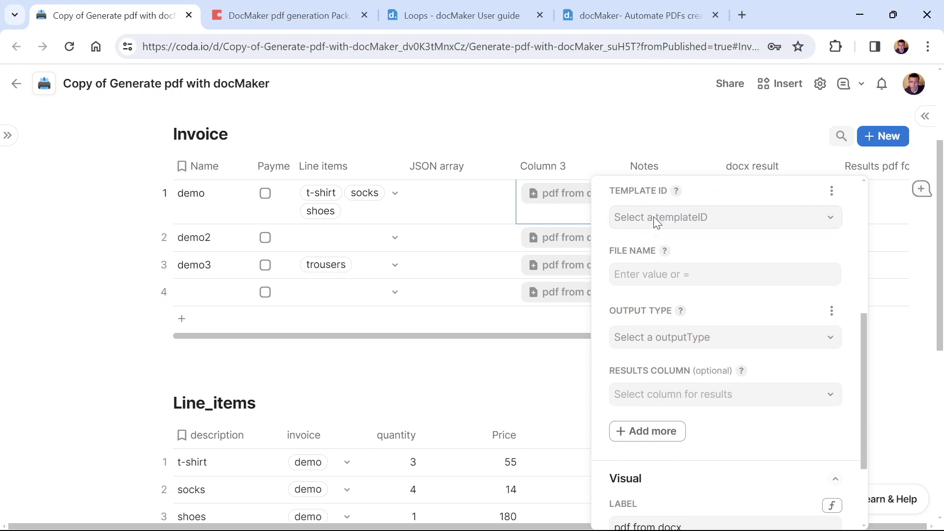
- Check the templates in the docMaker dashboard and set the button's Template ID to video-demo in the Coda doc
click(576, 6)
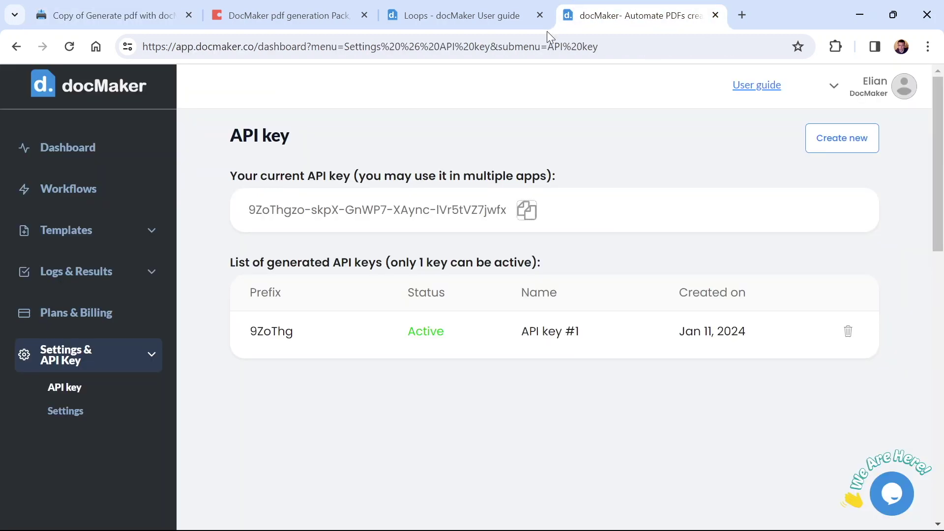
click(111, 217)
click(102, 268)
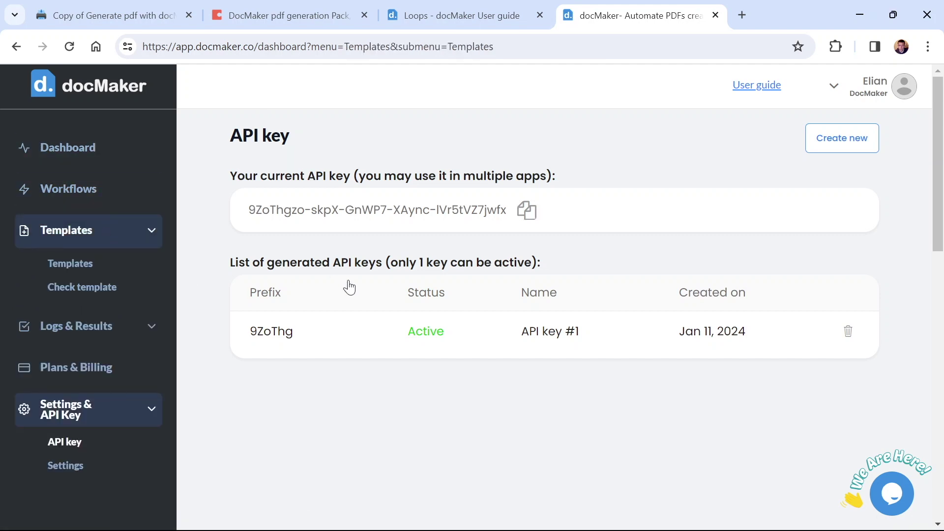
scroll(339, 289, down, 5)
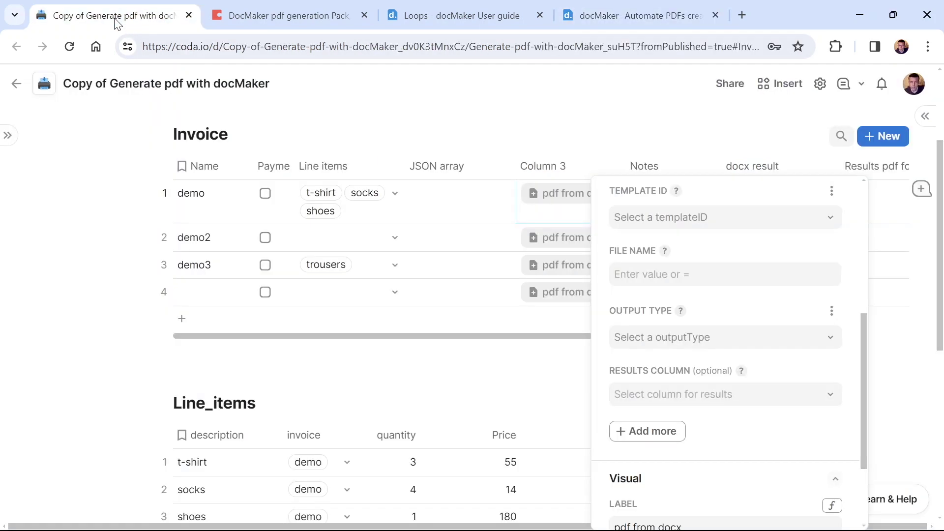
click(118, 19)
click(672, 218)
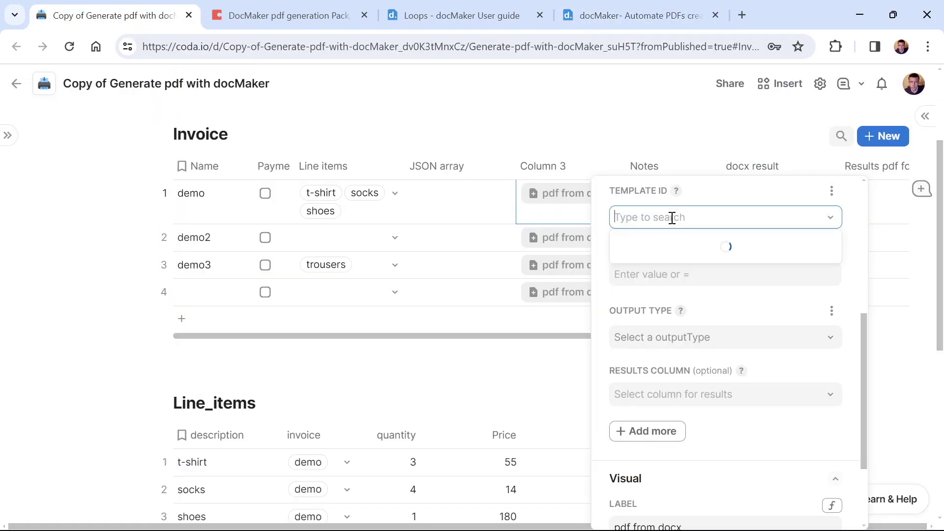
click(688, 426)
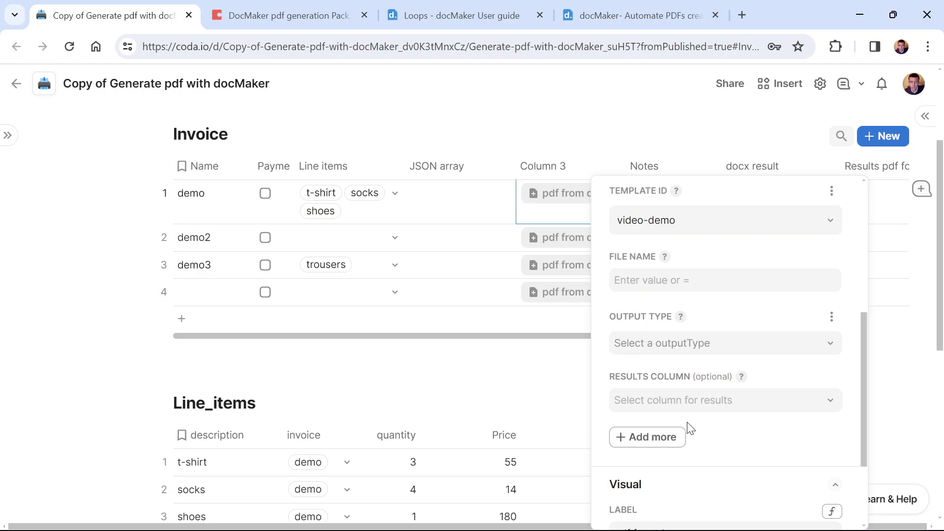
click(670, 286)
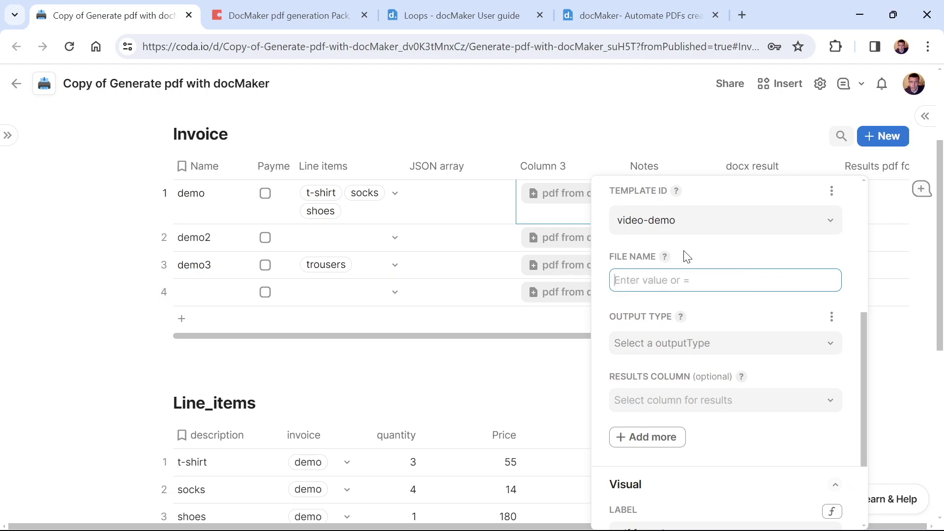
text(invoice-)
key(BackSpace)
key(BackSpace)
text(=)
key(shift+End)
key(BackSpace)
key(BackSpace)
- Set the button's File Name to the formula concatenate(Name,"-invoice.pdf") using the Name column, and dismiss the formula help notice
text(=)
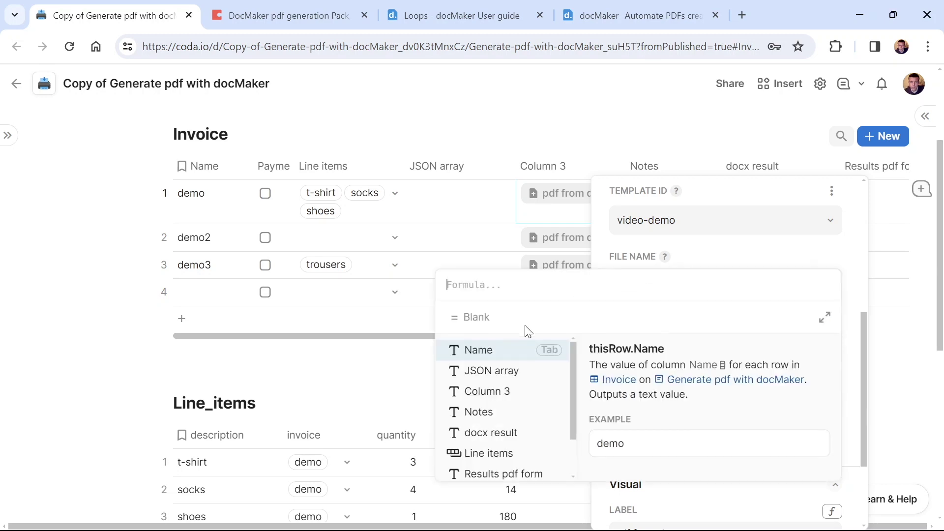
click(466, 350)
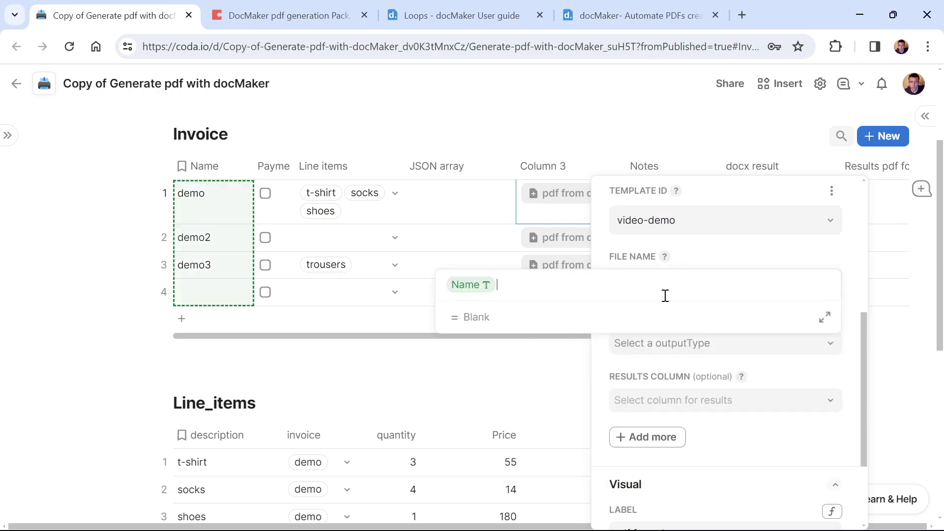
text(name)
key(BackSpace)
key(BackSpace)
key(BackSpace)
key(BackSpace)
key(Home)
text(concatenate(Name )
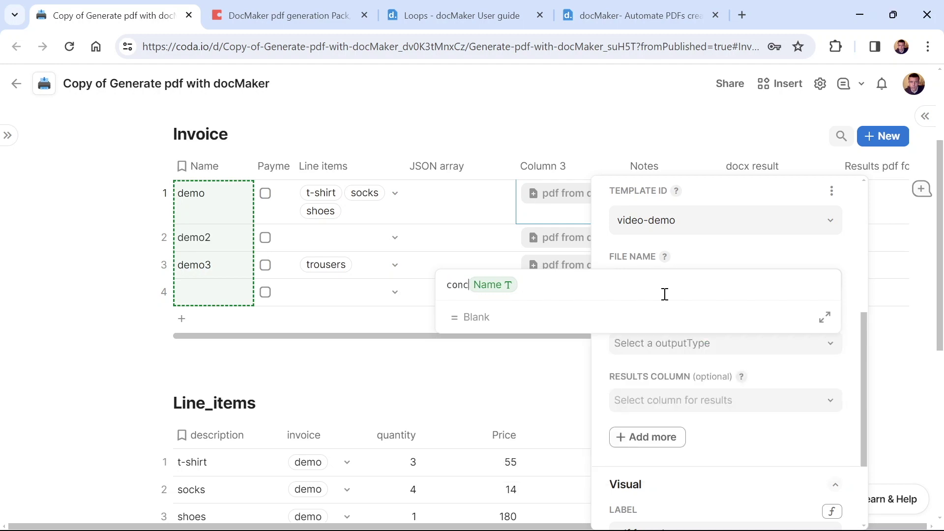
text(,"-invoice.)
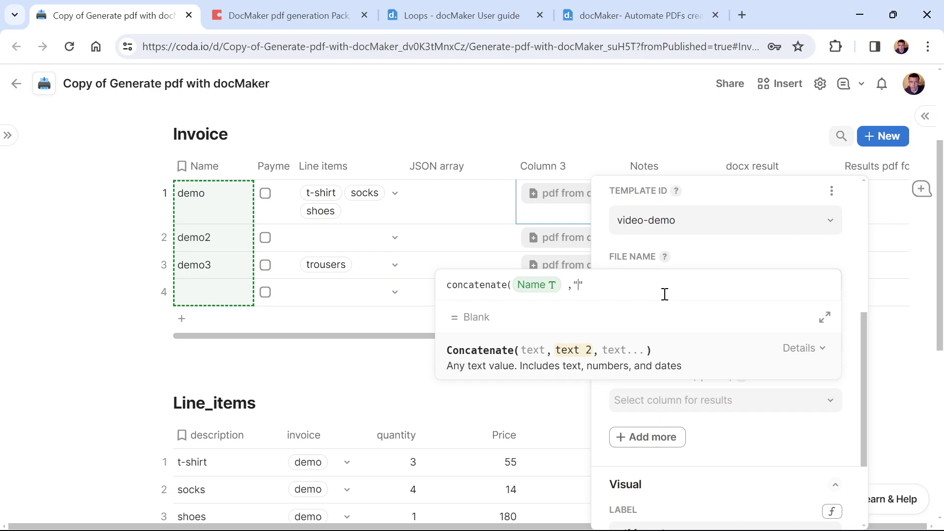
text(pdf)
click(702, 263)
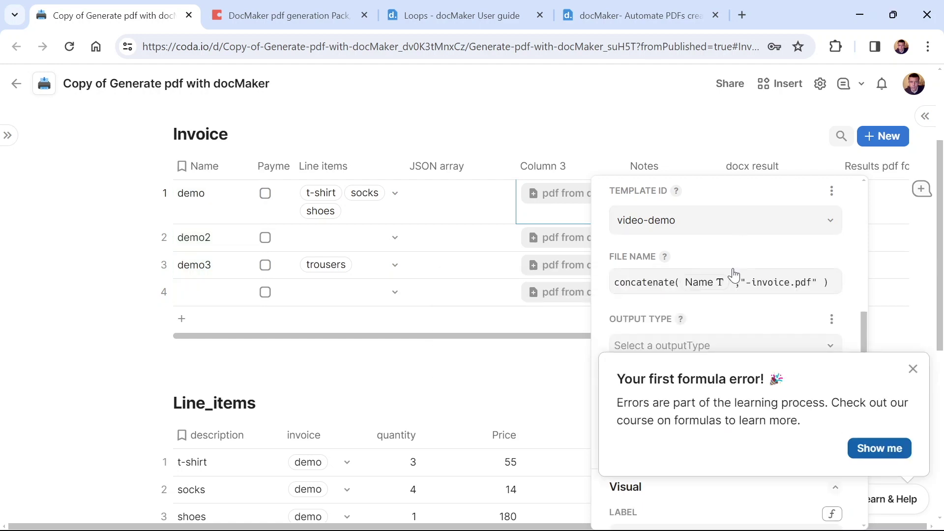
click(912, 370)
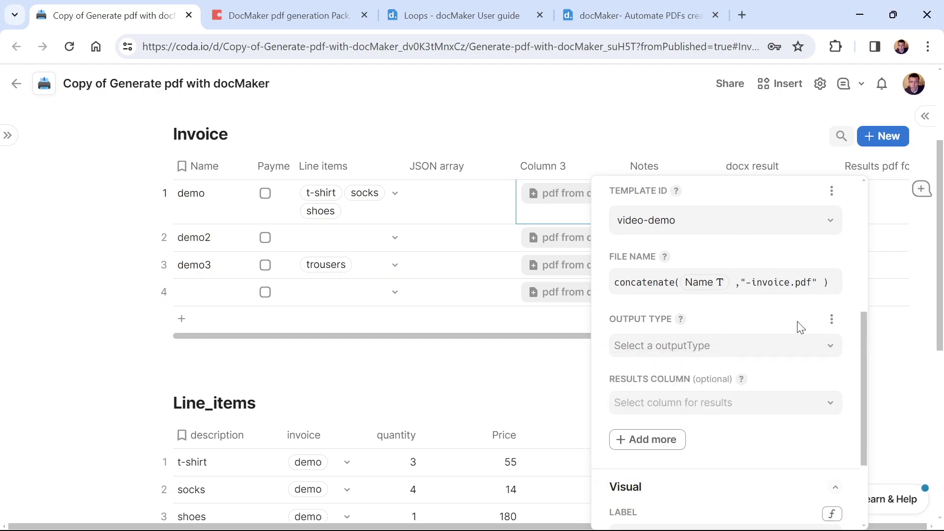
- Set the button's Output Type to pdf and its Results Column to docx result
scroll(798, 328, down, 2)
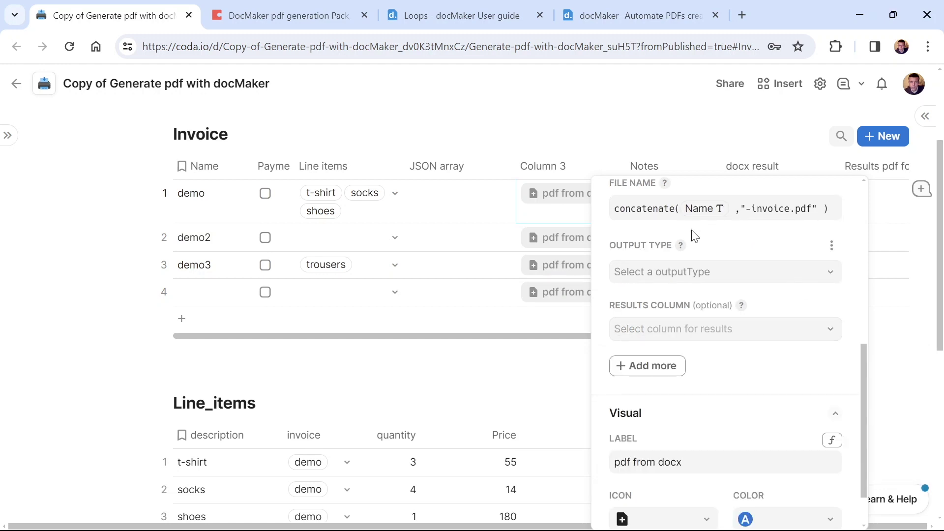
click(710, 273)
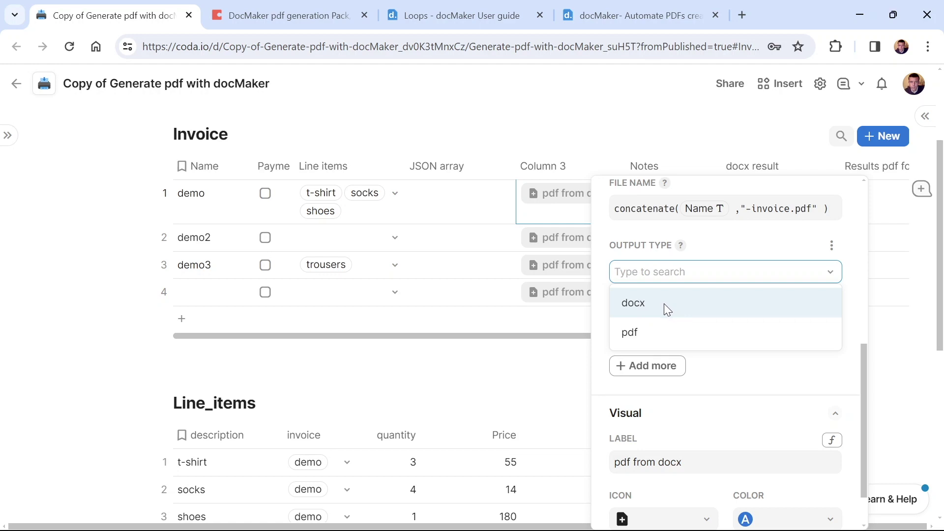
click(645, 333)
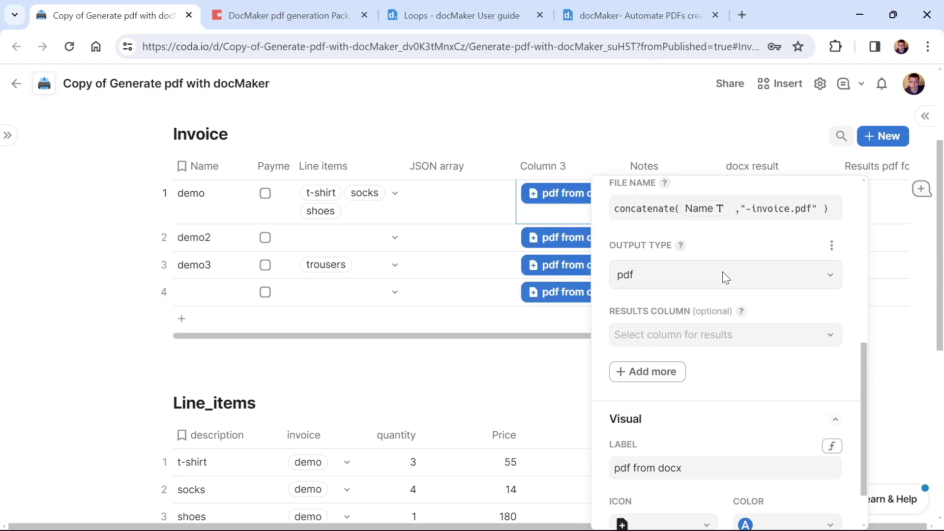
scroll(723, 270, down, 1)
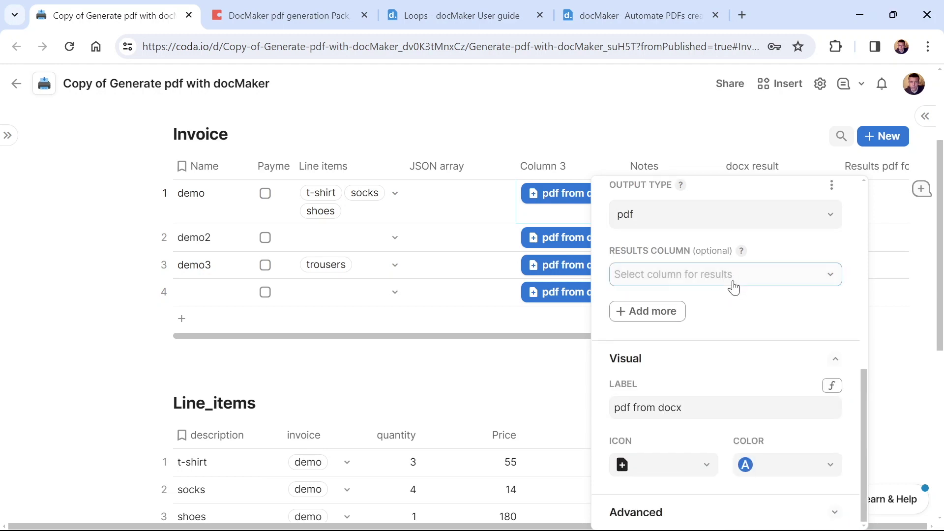
click(733, 284)
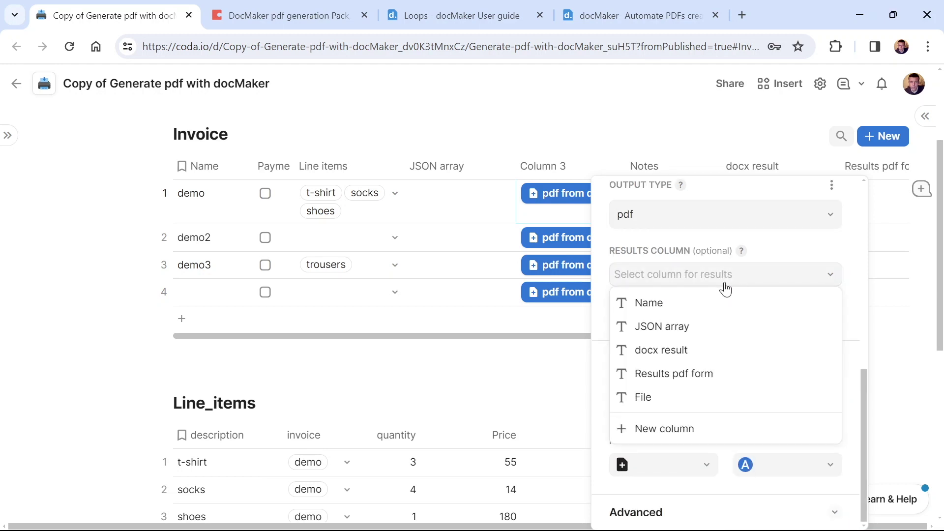
click(656, 360)
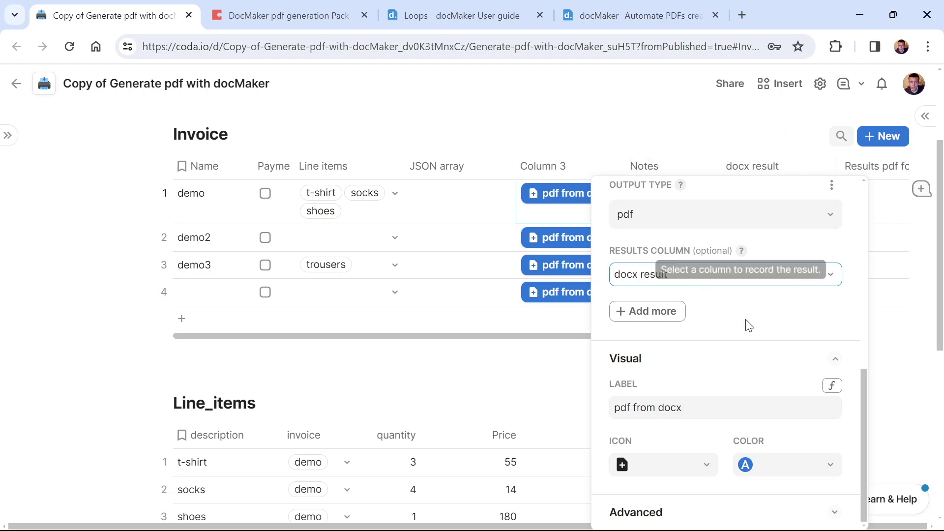
- Add the Additional options setting to the button and create an entry for the myName template field
click(664, 317)
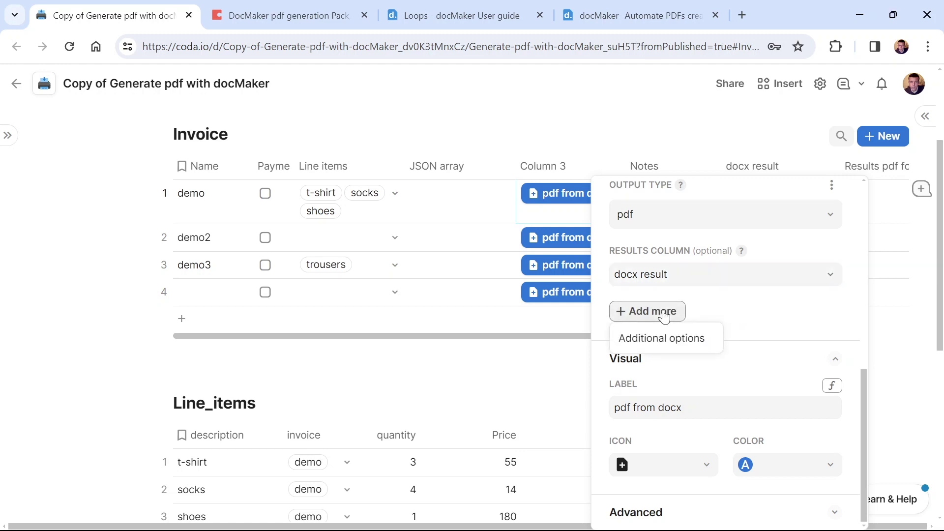
click(667, 337)
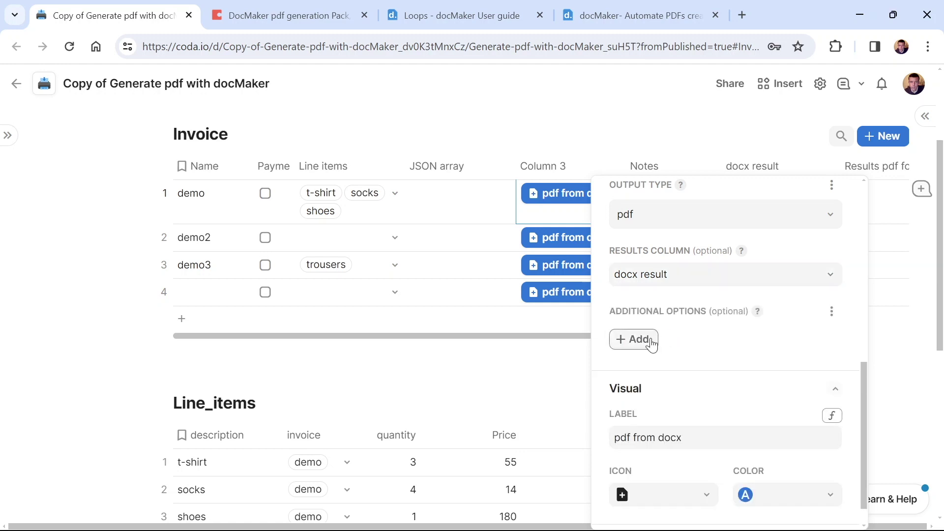
click(651, 344)
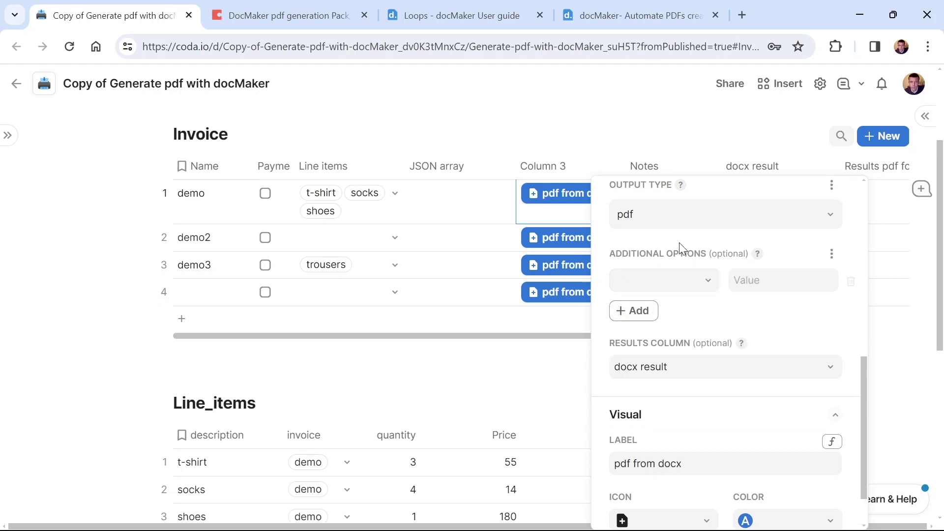
click(689, 284)
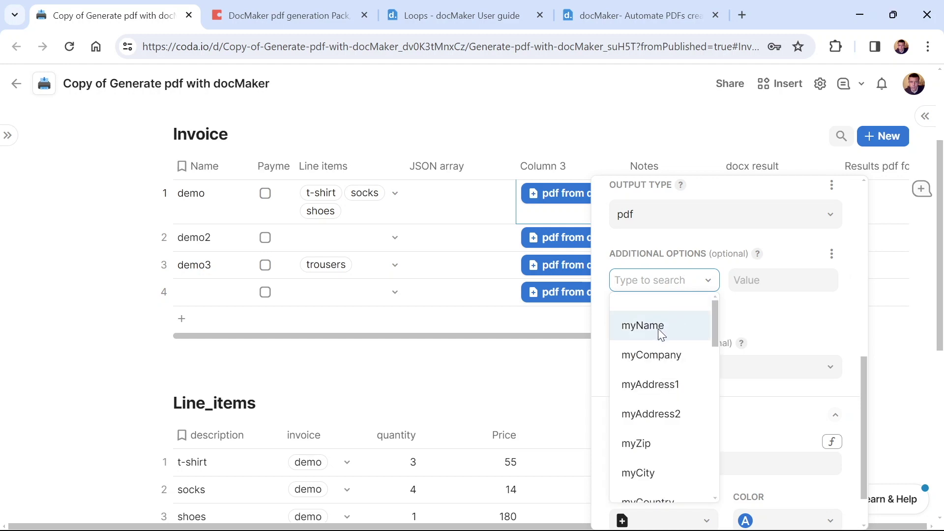
scroll(665, 353, down, 10)
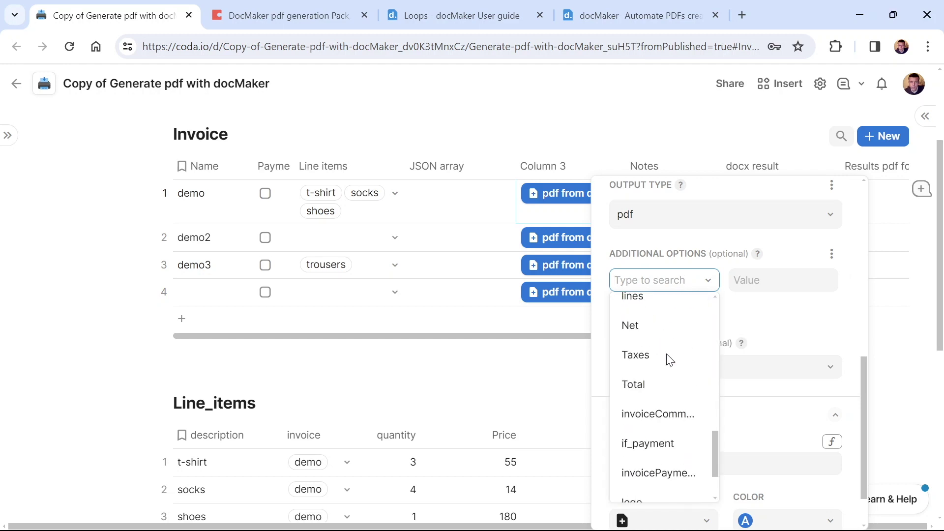
scroll(667, 355, up, 10)
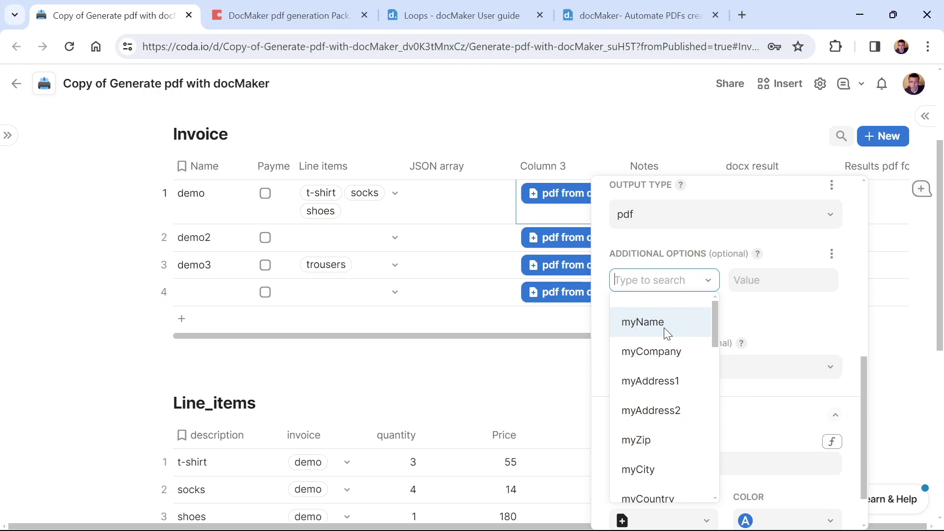
click(667, 334)
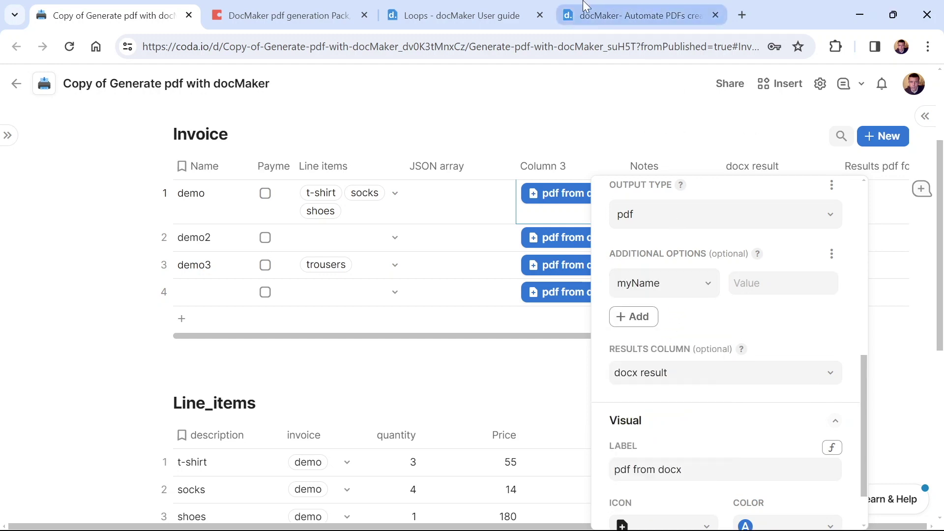
- Check the myName placeholder in the video demo template preview in the docMaker dashboard, and return to the Coda doc
click(639, 15)
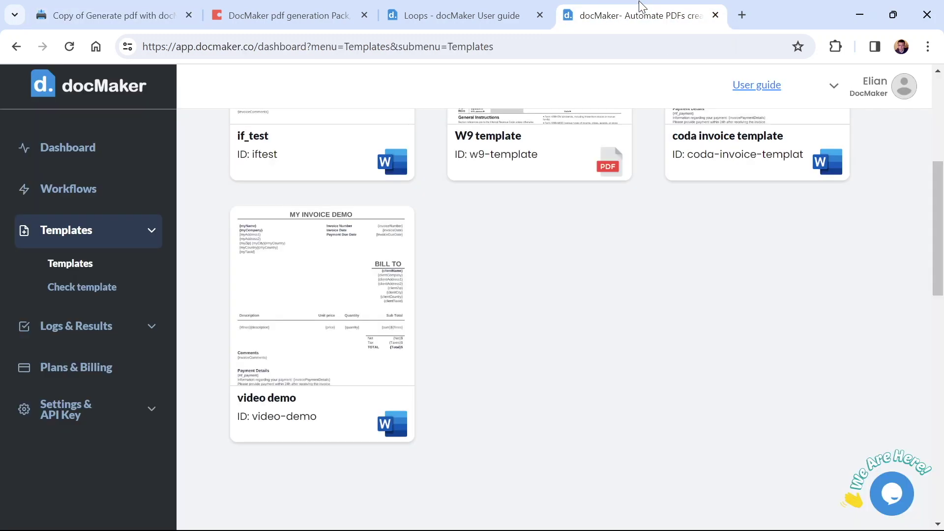
click(262, 340)
scroll(255, 315, down, 5)
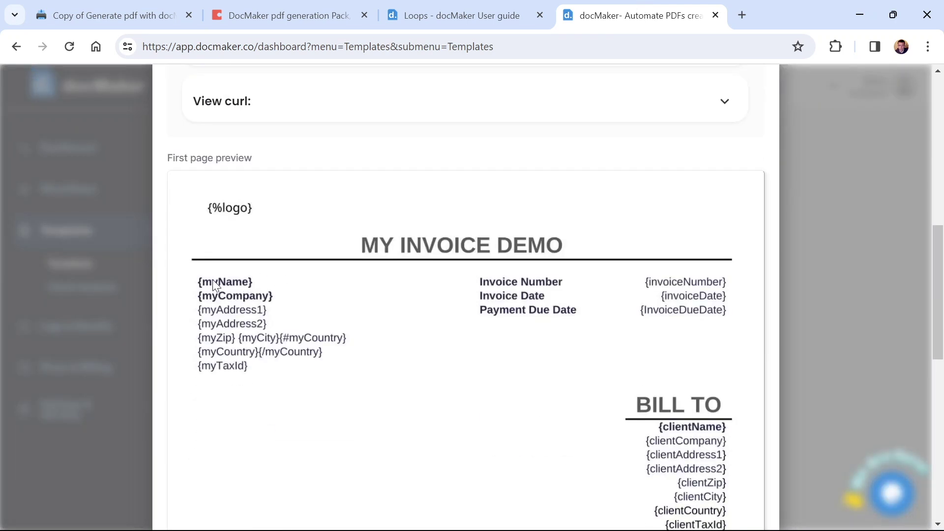
click(301, 17)
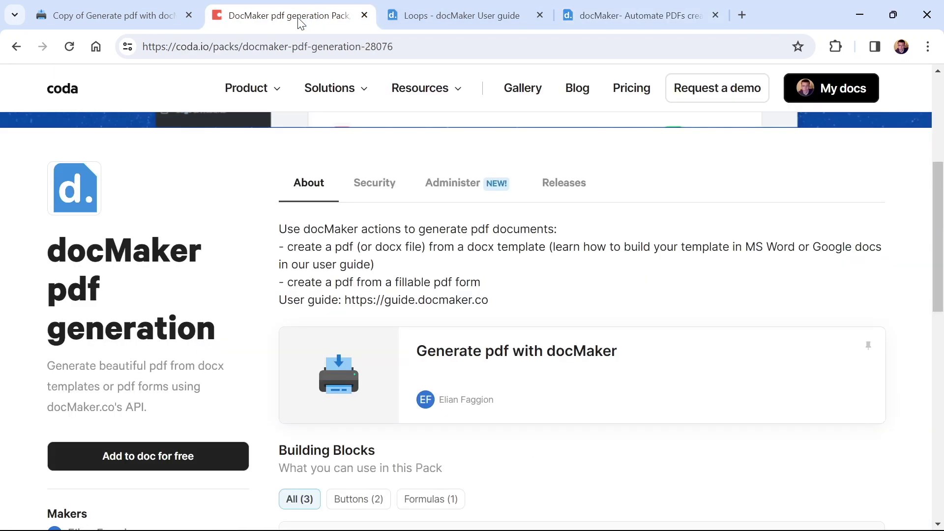
click(114, 15)
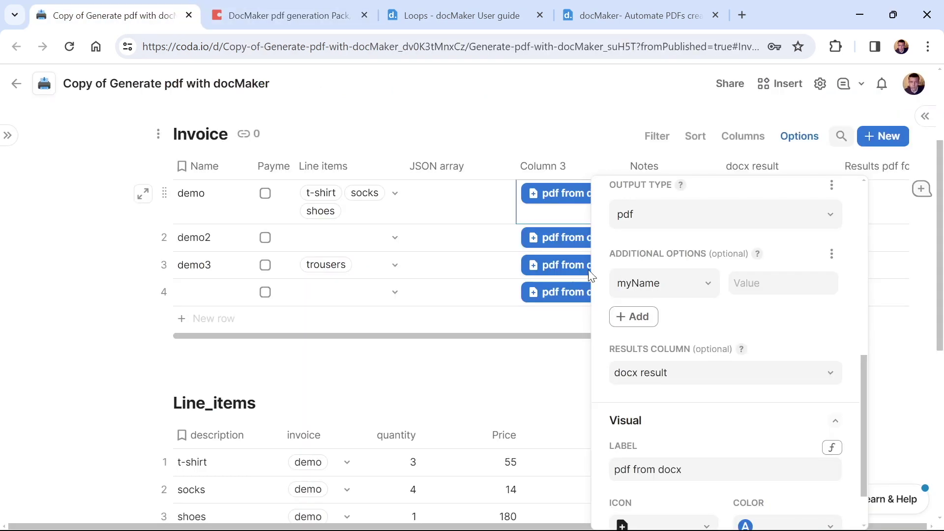
- Try to give the myName option a formula value, discard the formula and remove the myName entry
click(762, 287)
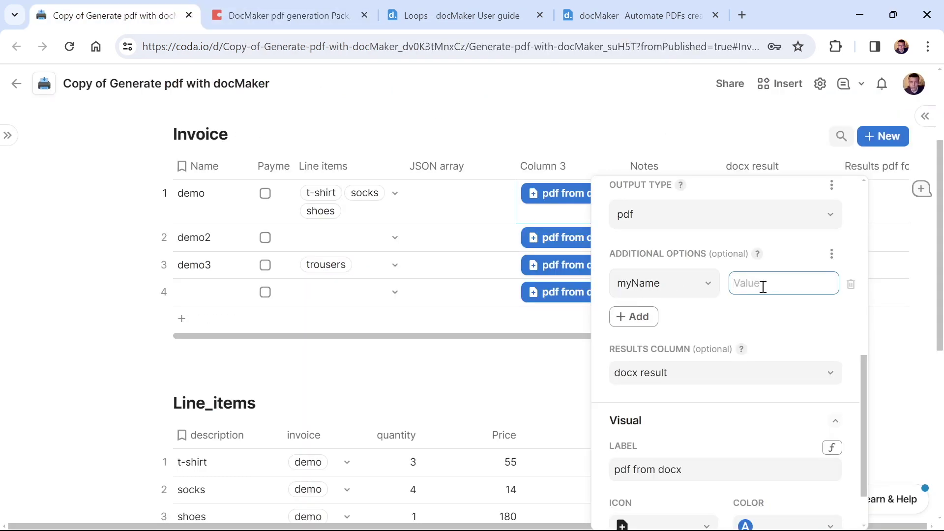
click(807, 287)
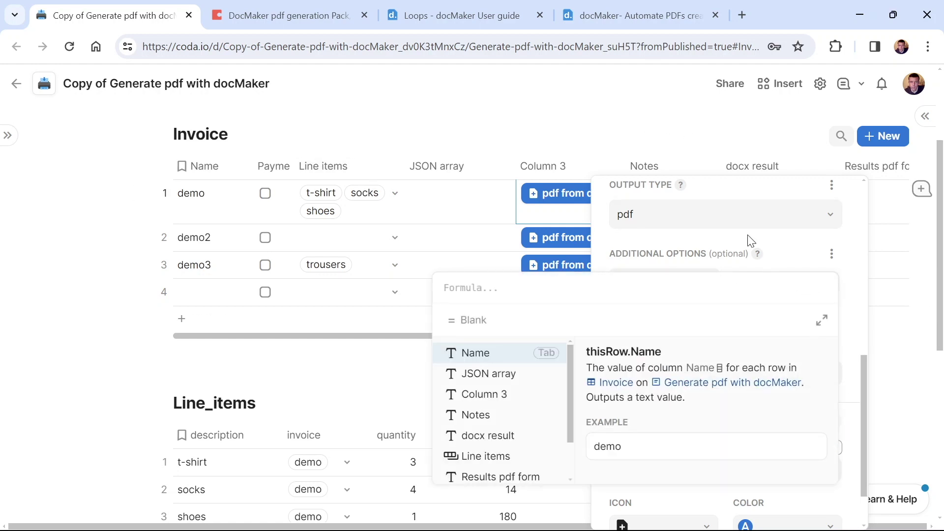
key(Escape)
click(753, 294)
click(780, 269)
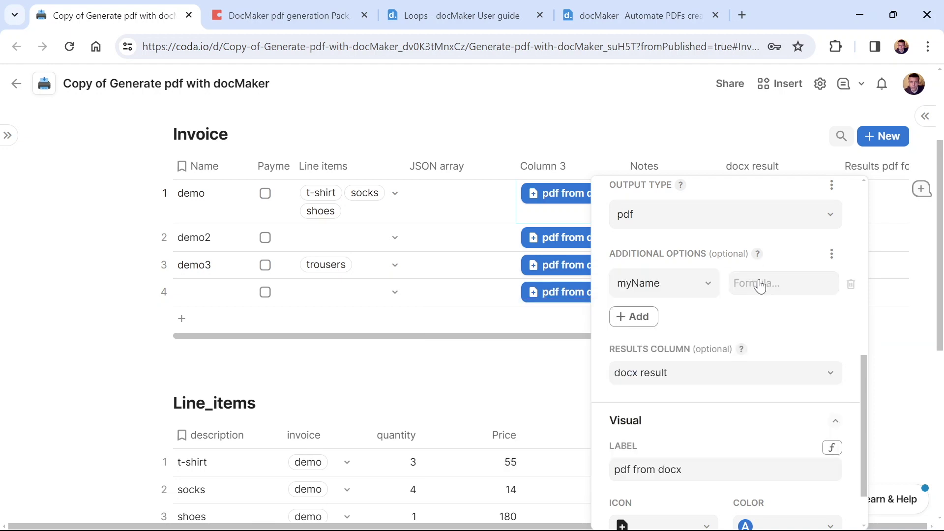
click(852, 284)
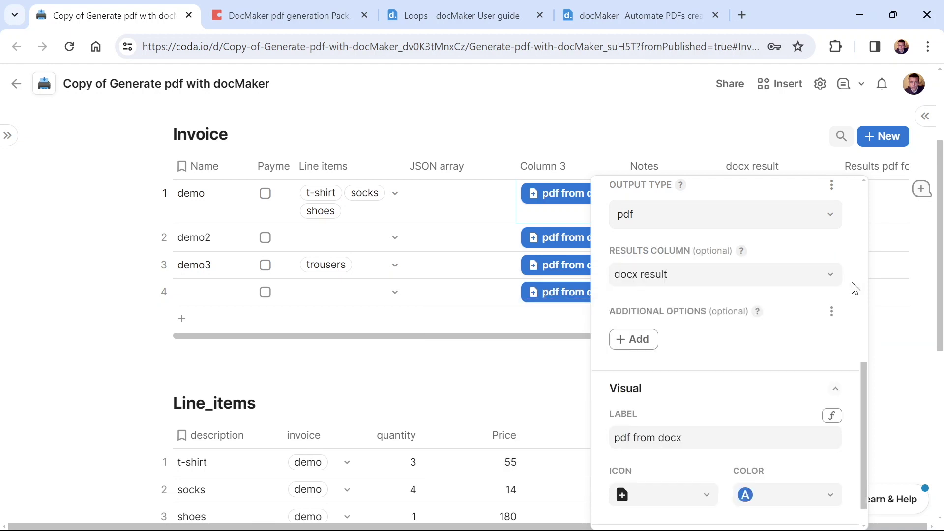
- Add a myName entry to the button's additional options and enter the sender's full name as its value
click(635, 343)
click(657, 289)
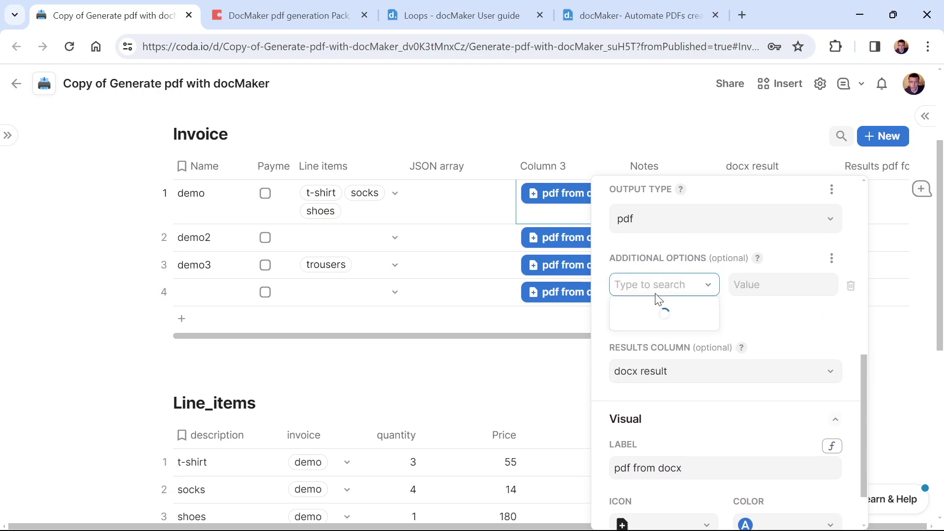
click(657, 331)
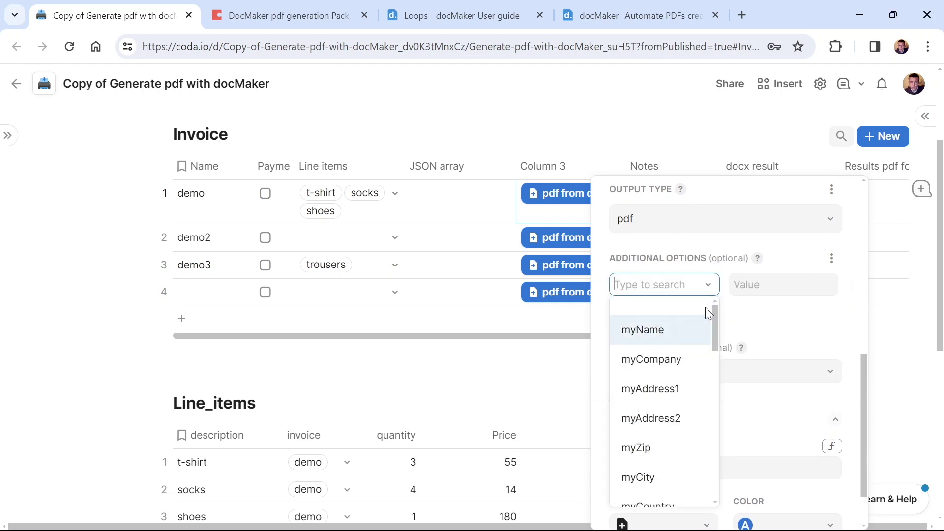
click(765, 292)
text(John Doe)
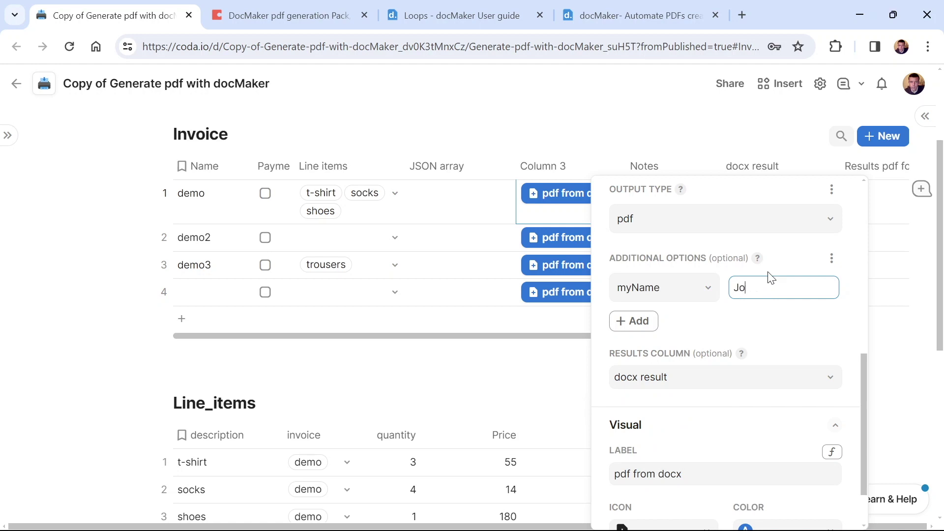
- Add a myCompany entry with the value Dunder Mifflin to the additional options, and close the button's settings
click(653, 322)
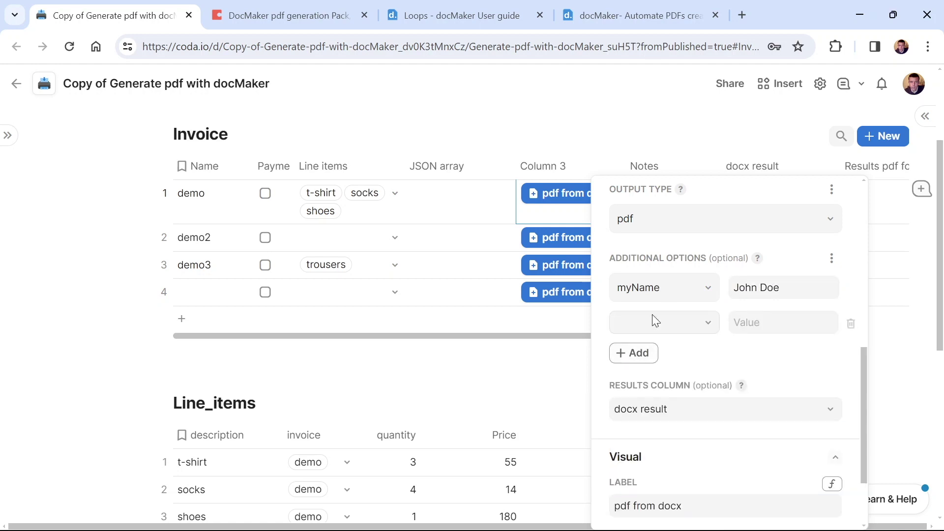
click(662, 320)
text(myCompany)
key(Return)
click(746, 324)
text(Dunder Mi)
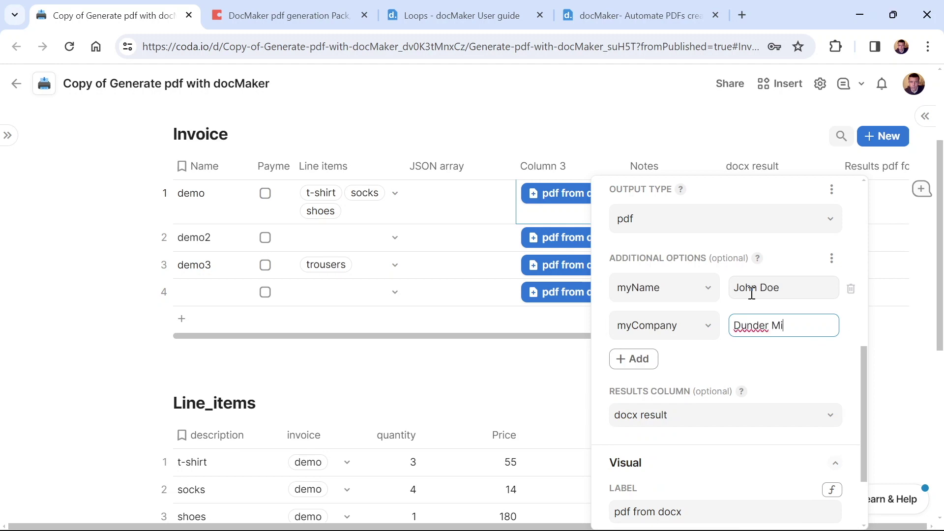
text(fflin)
click(711, 356)
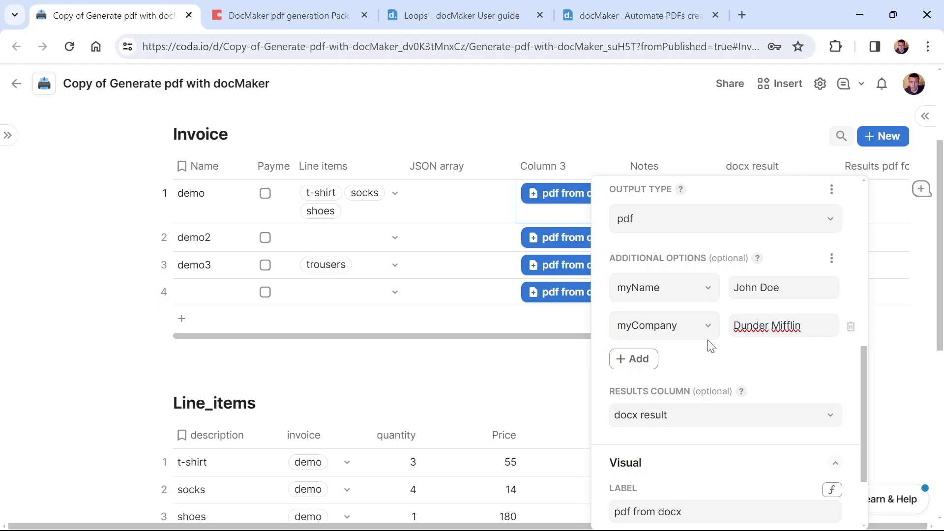
scroll(833, 386, down, 3)
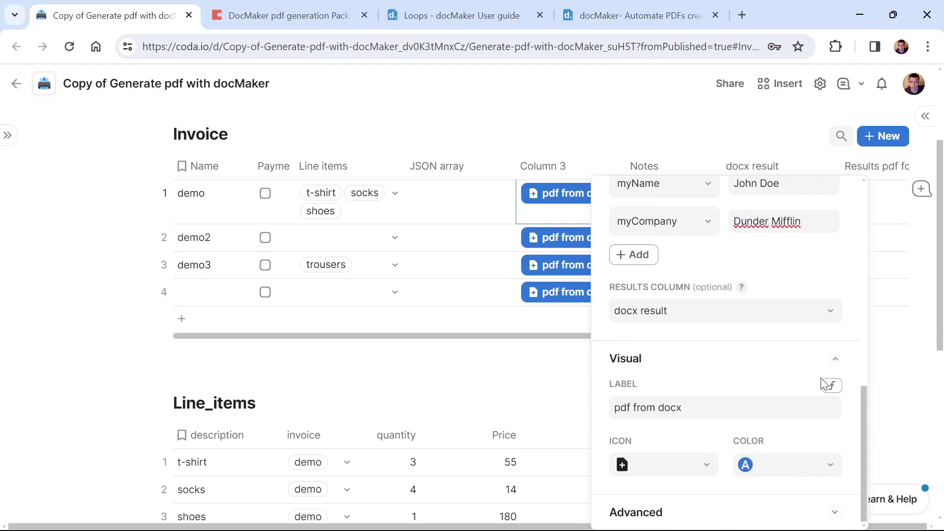
scroll(825, 384, up, 7)
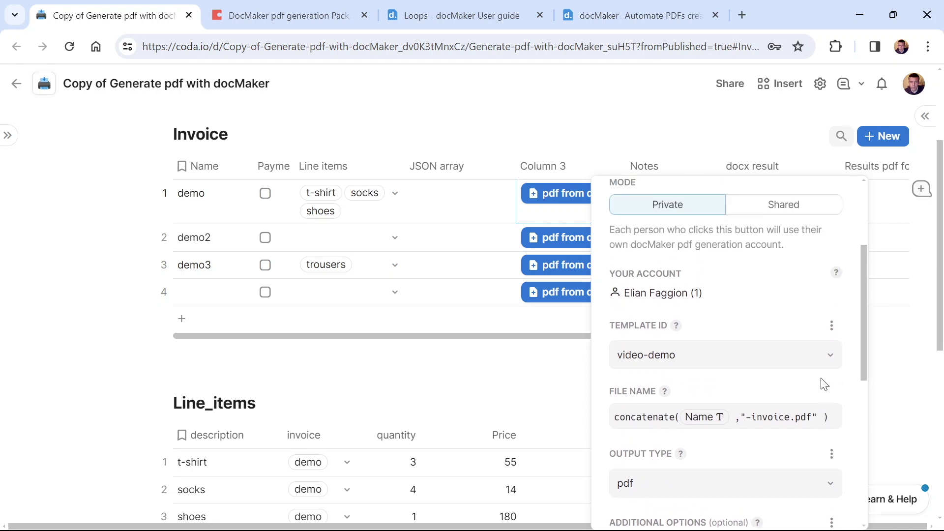
scroll(824, 385, down, 7)
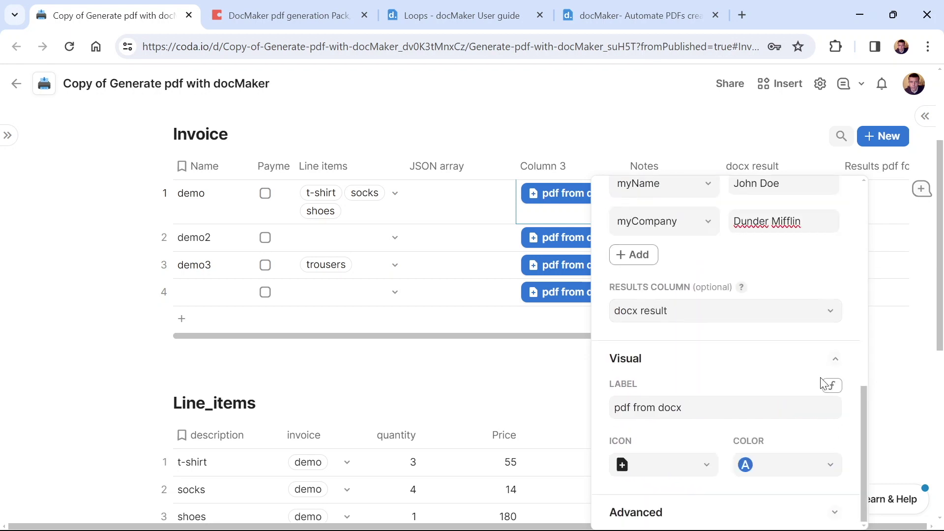
scroll(823, 383, up, 7)
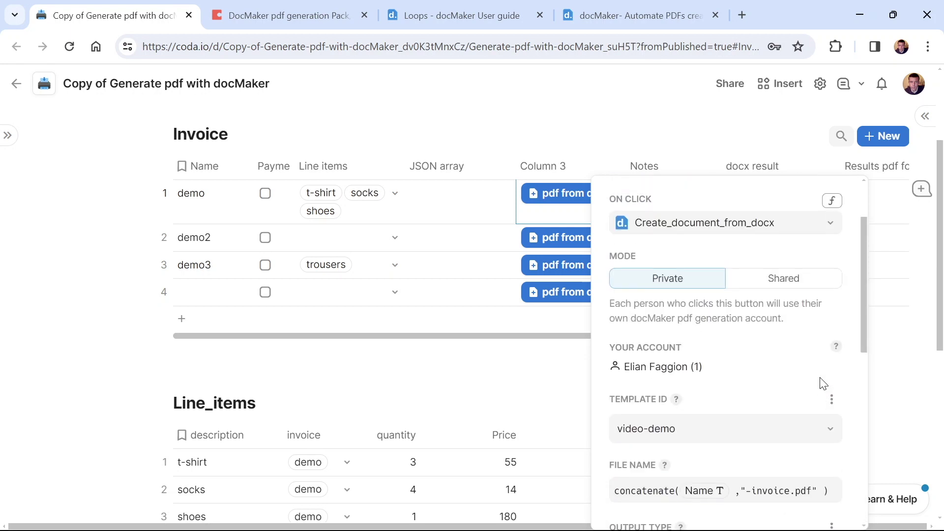
click(565, 369)
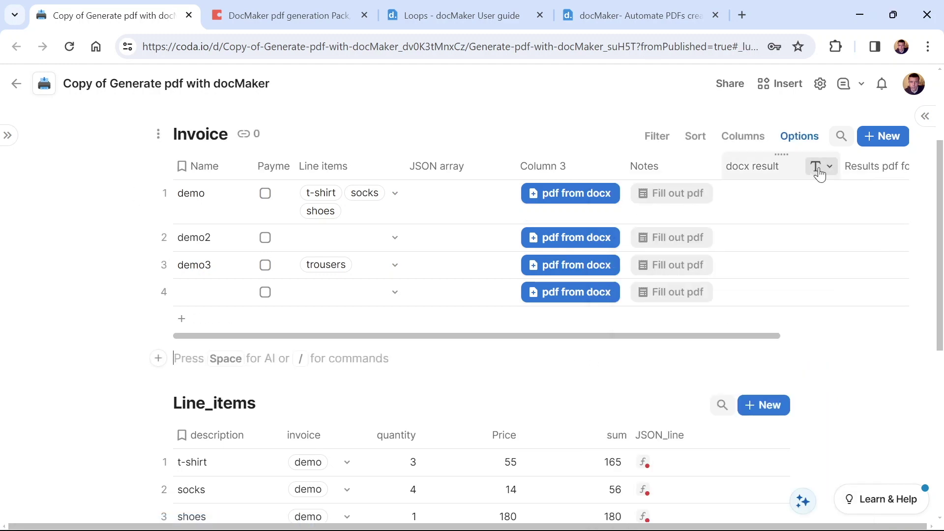
- Change the column type of the Invoice table's docx result column to File
click(821, 170)
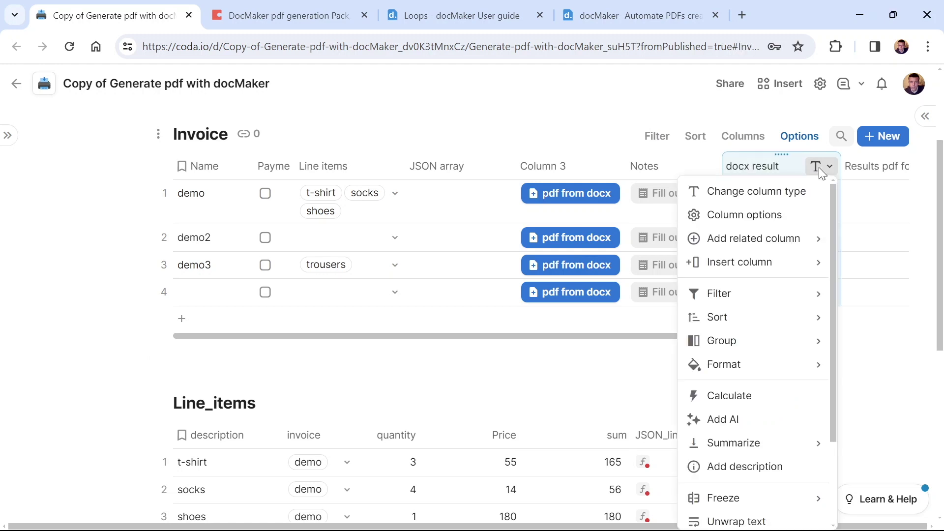
click(788, 191)
scroll(718, 295, down, 5)
text(file)
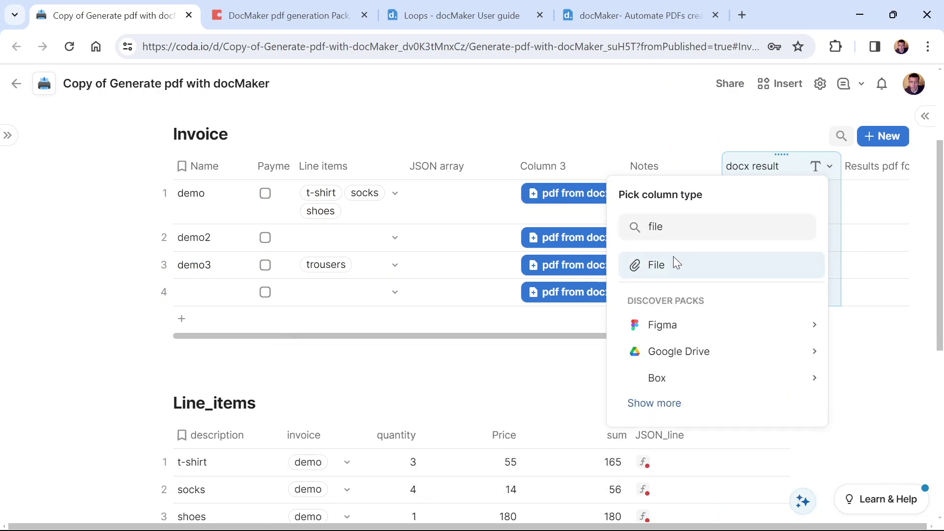
click(674, 264)
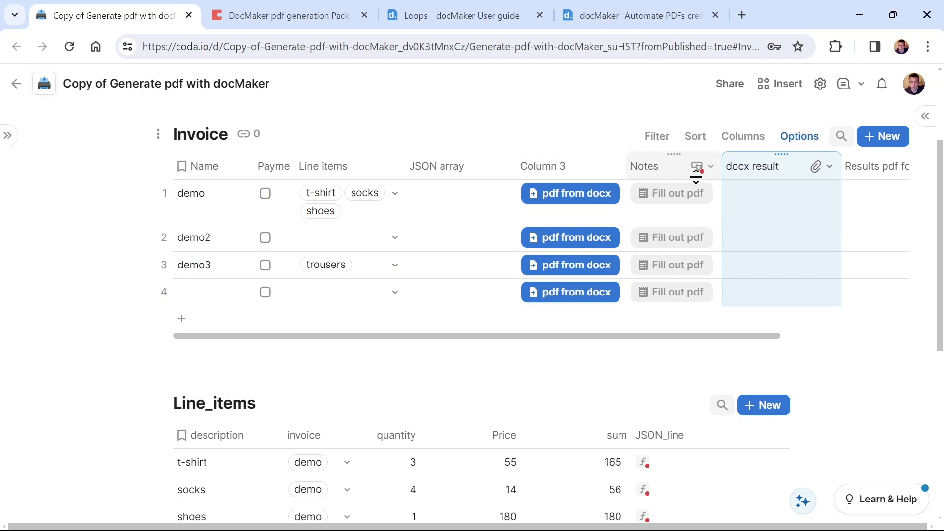
- Run the demo row's "pdf from docx" button and open the generated demo-invoice.pdf from the docx result column
mouse_move(701, 180)
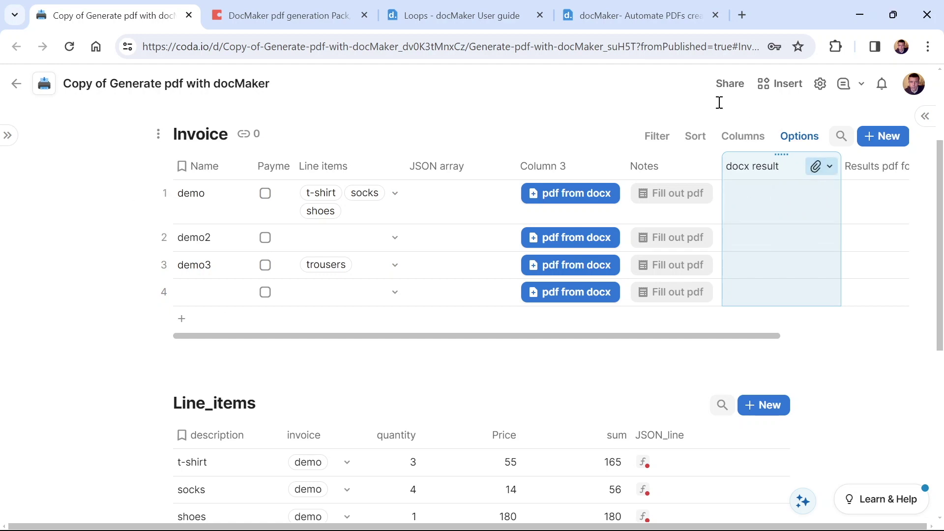
click(552, 197)
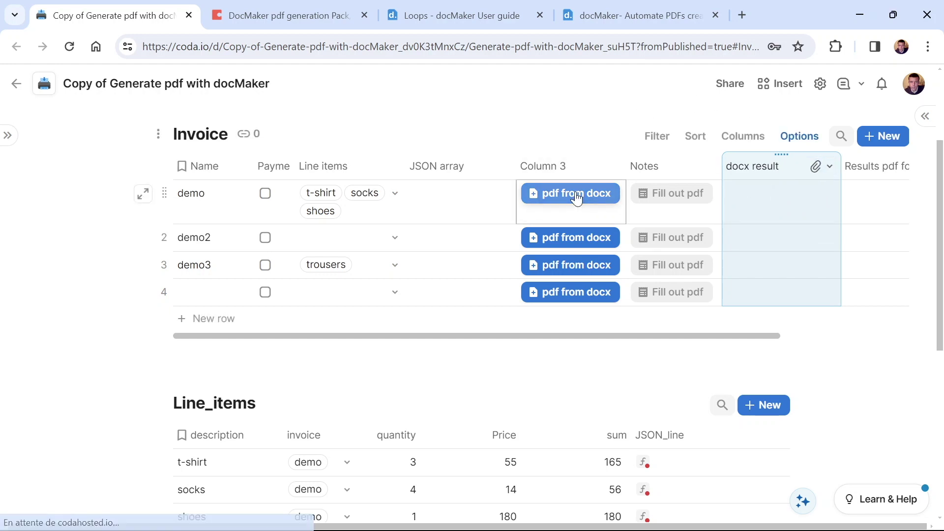
click(577, 196)
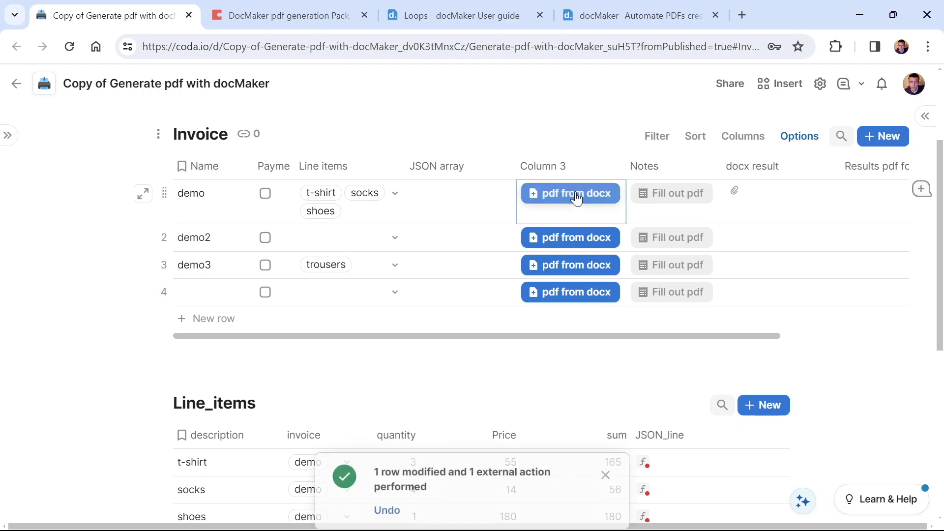
click(789, 189)
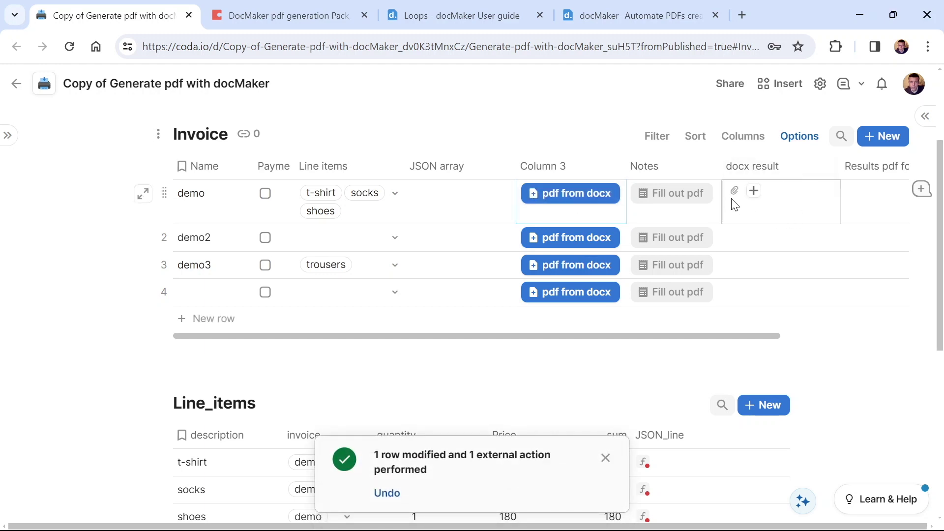
mouse_move(736, 200)
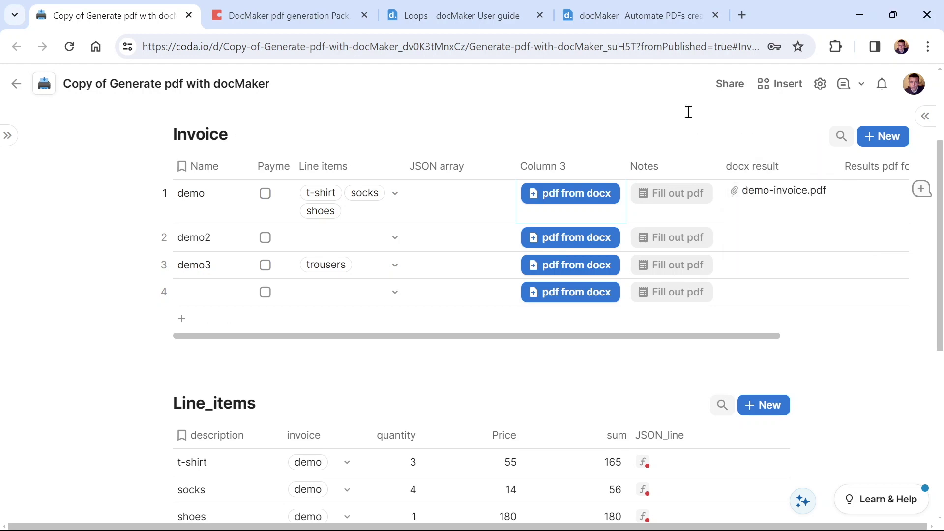
click(772, 192)
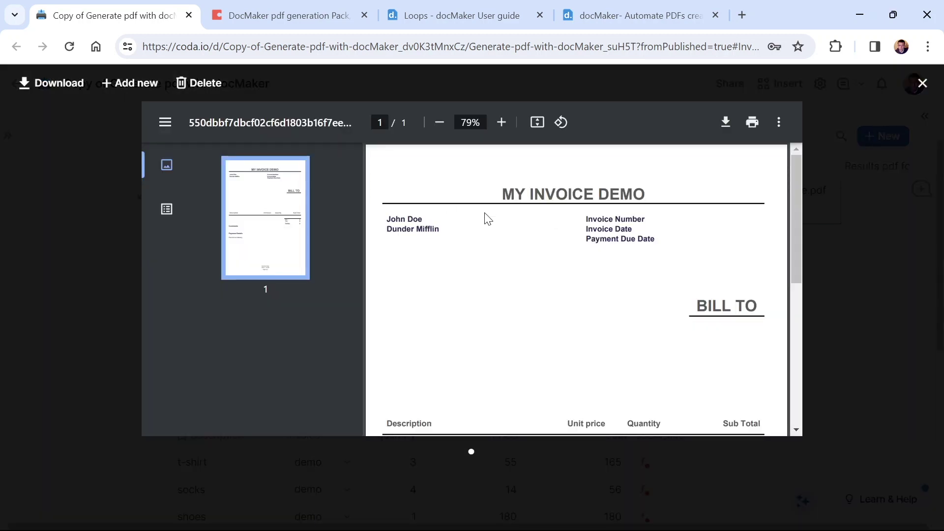
- Check the sender's name, company and remaining fields in the generated invoice PDF, and close the preview
drag(427, 220, 439, 237)
click(403, 236)
scroll(417, 252, down, 6)
scroll(421, 253, up, 3)
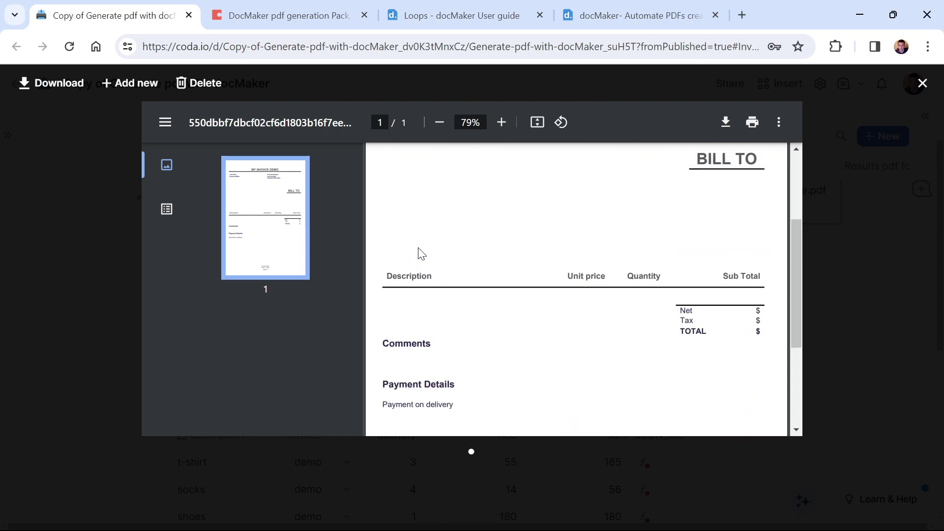
scroll(419, 254, up, 3)
click(437, 246)
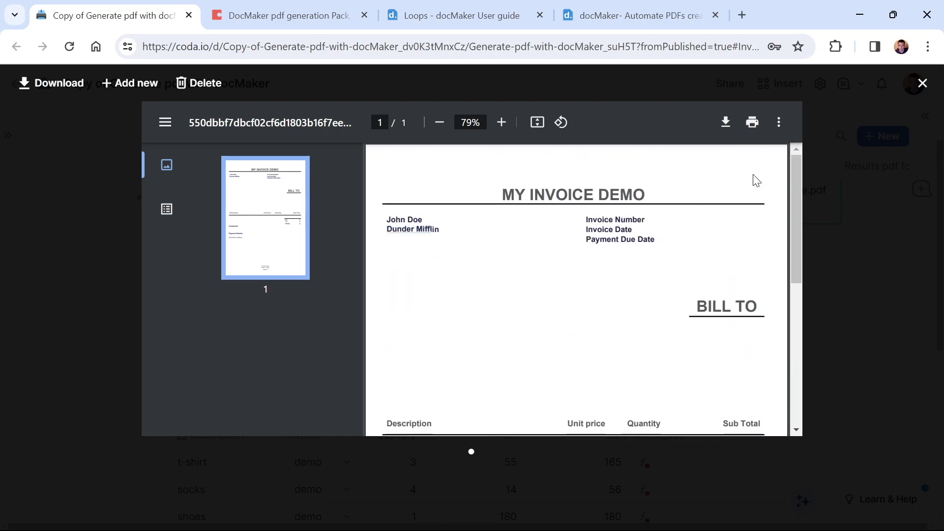
click(923, 83)
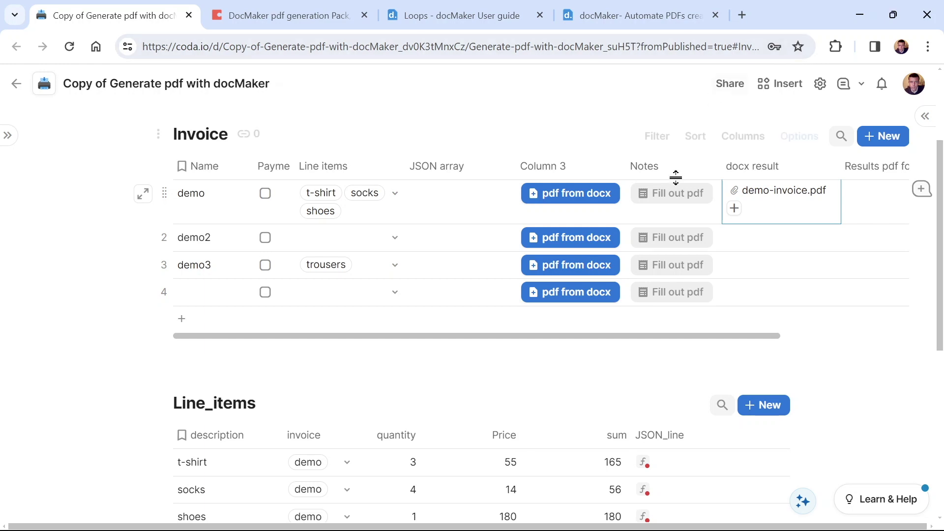
mouse_move(804, 257)
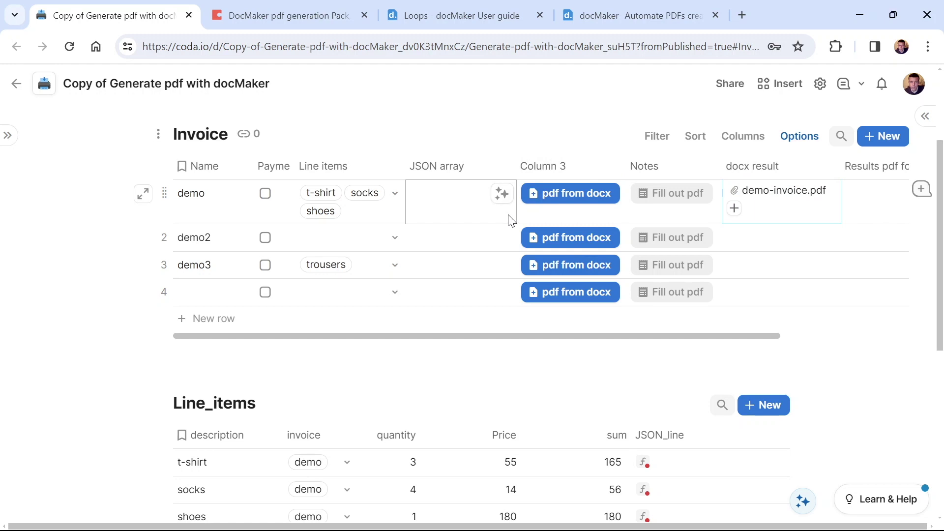
- Switch to docMaker, close the template details, and open the results of the Coda video-demo workflow
click(599, 17)
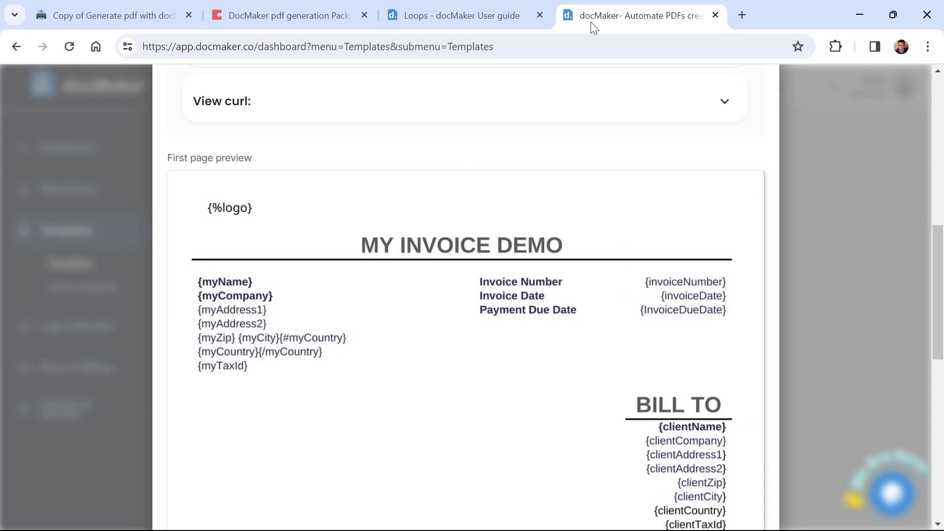
click(845, 159)
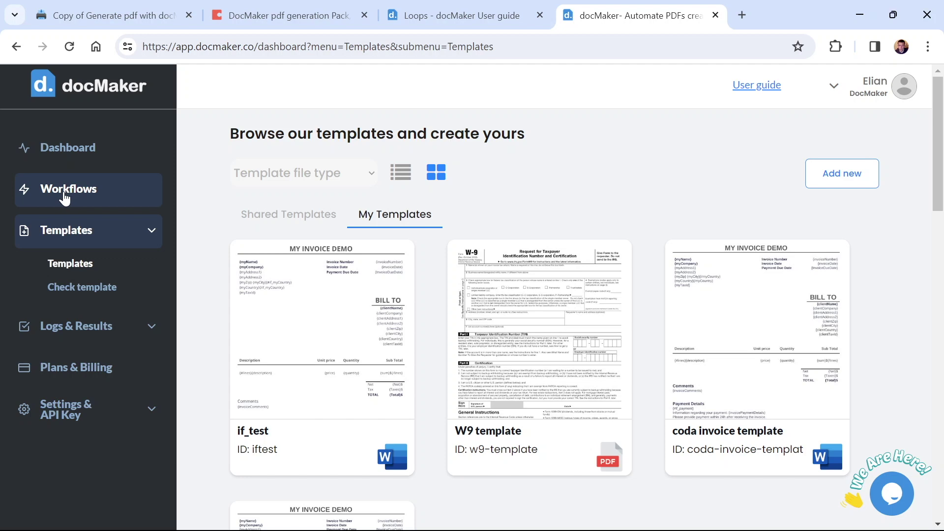
click(64, 198)
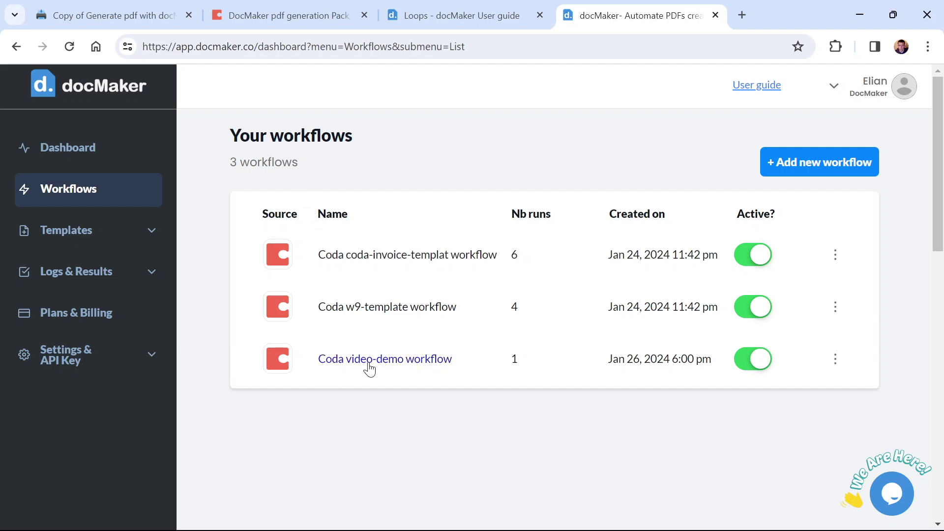
click(397, 367)
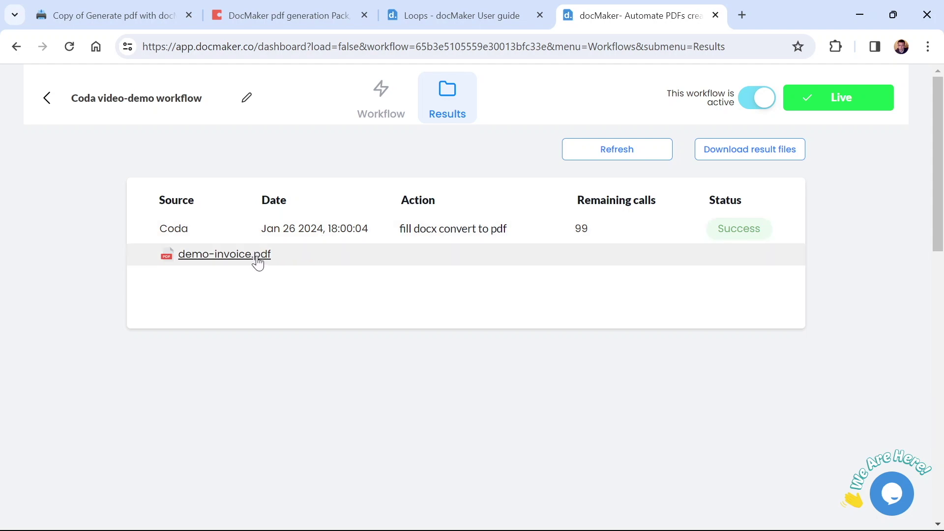
- Examine the JSON request and response in the log details of the Coda run, and close the log
click(282, 232)
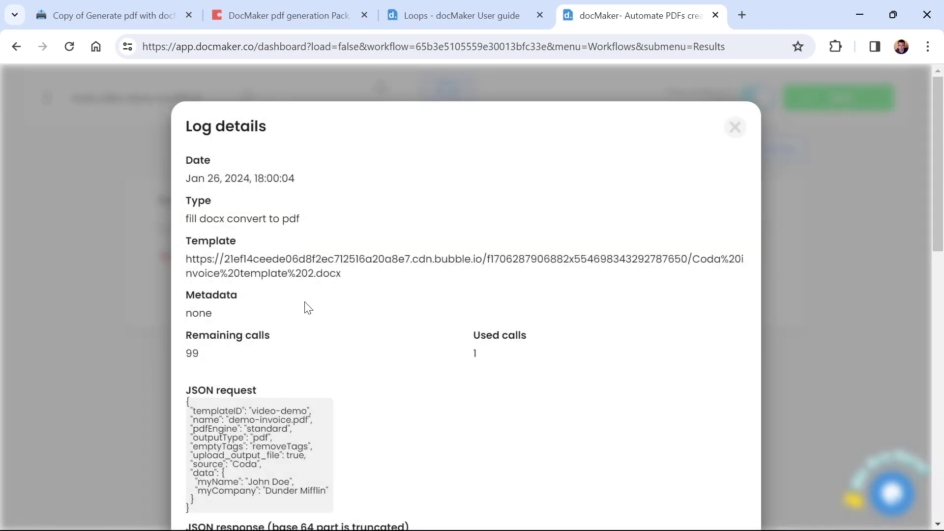
scroll(307, 312, down, 5)
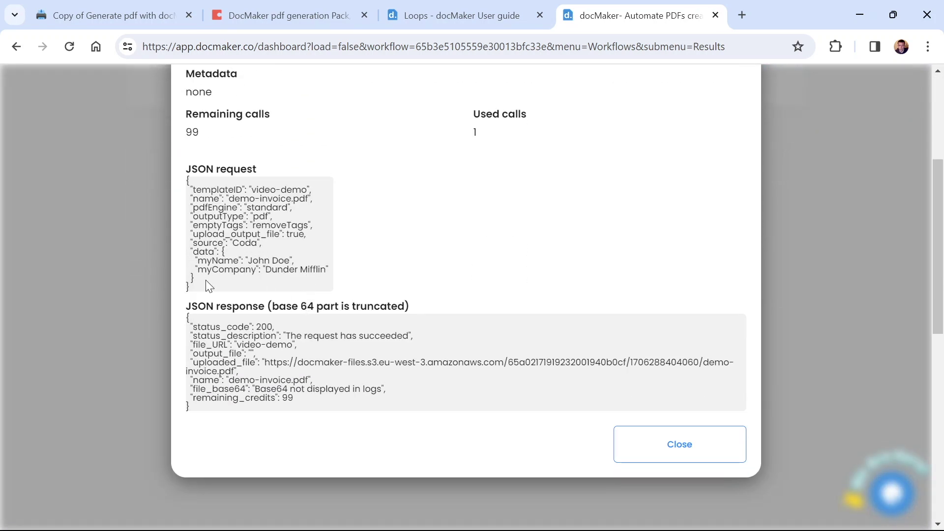
drag(190, 179, 220, 270)
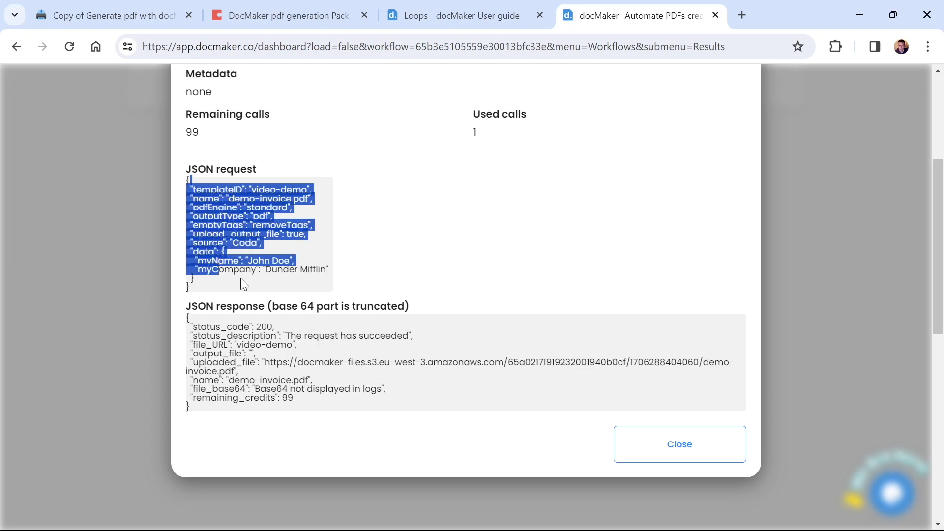
click(241, 280)
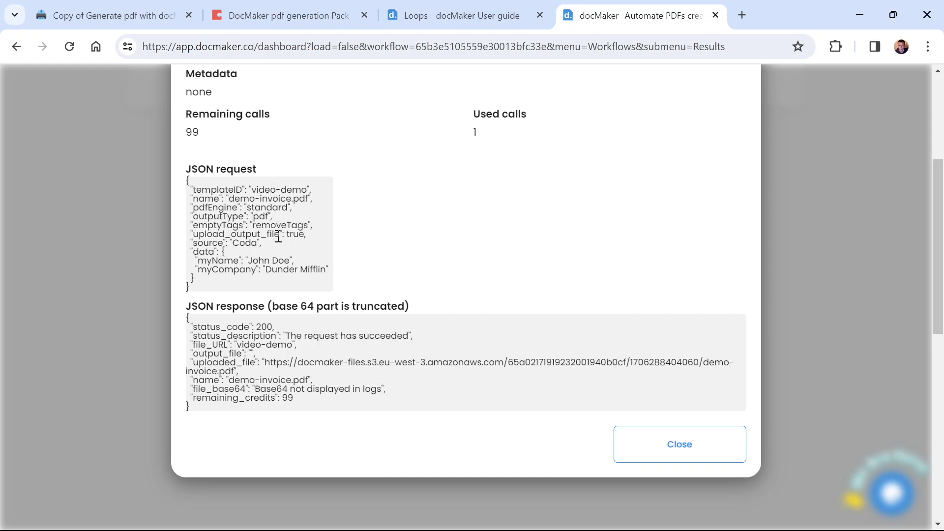
scroll(354, 251, up, 5)
scroll(541, 221, down, 2)
scroll(689, 148, up, 2)
click(734, 122)
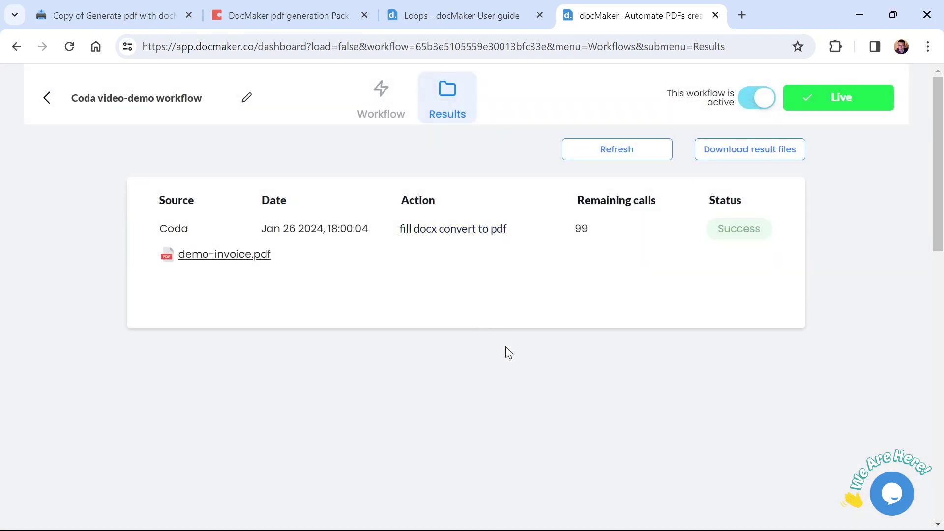
- Look at the Line_items table's JSON_line column in Coda, and reopen the video demo template in docMaker
click(163, 7)
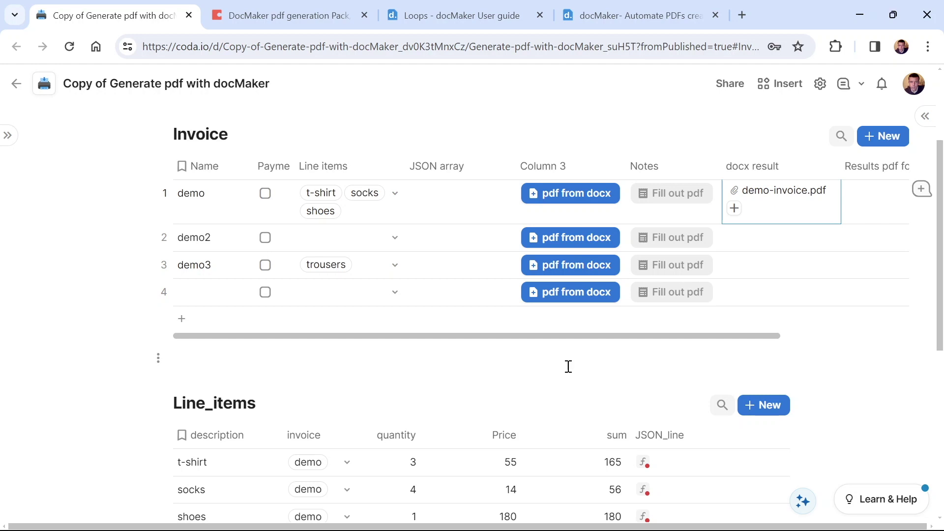
scroll(568, 367, down, 3)
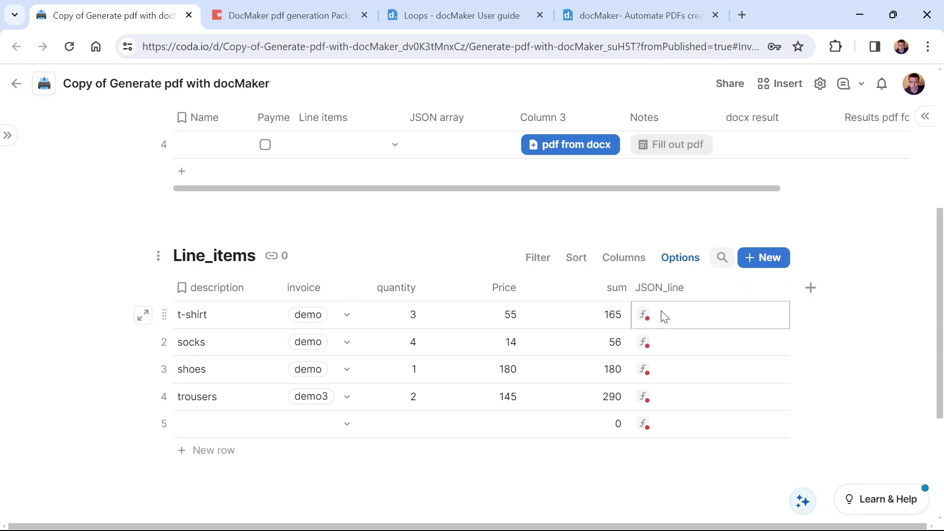
click(574, 7)
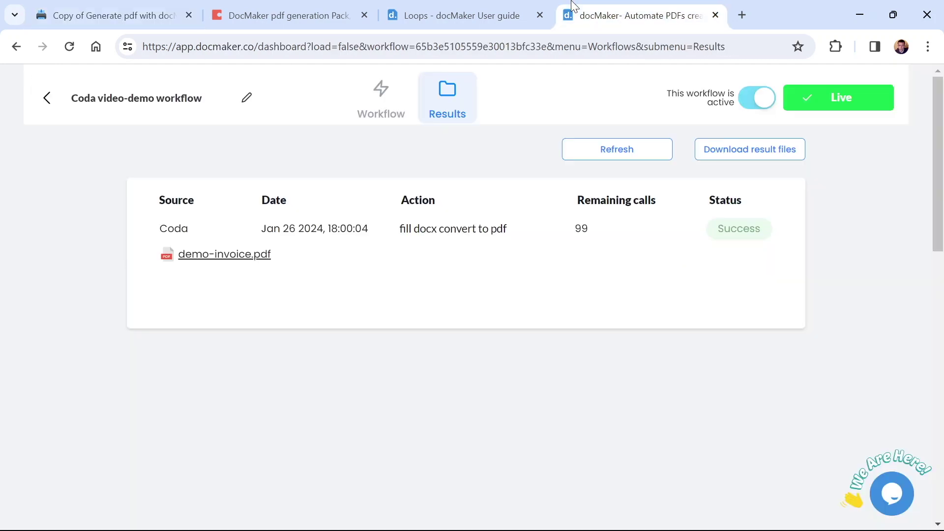
click(42, 98)
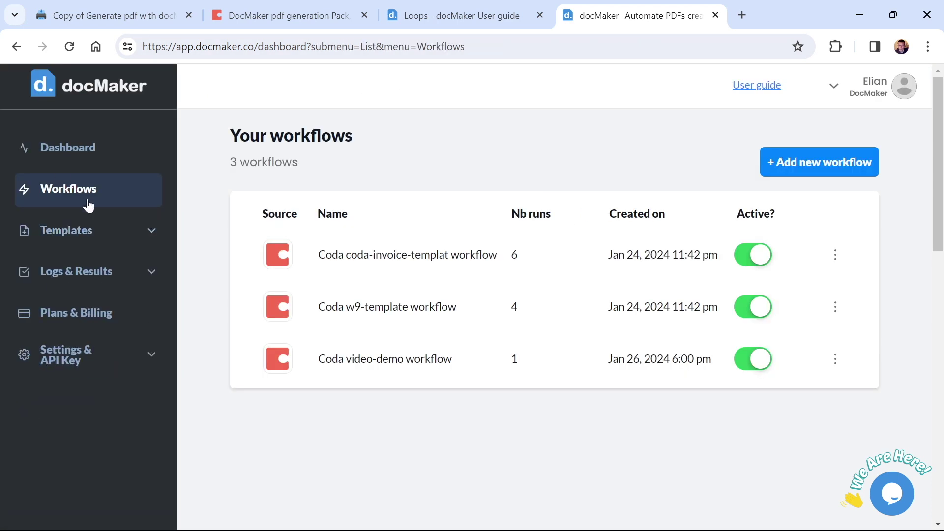
mouse_move(84, 242)
click(84, 264)
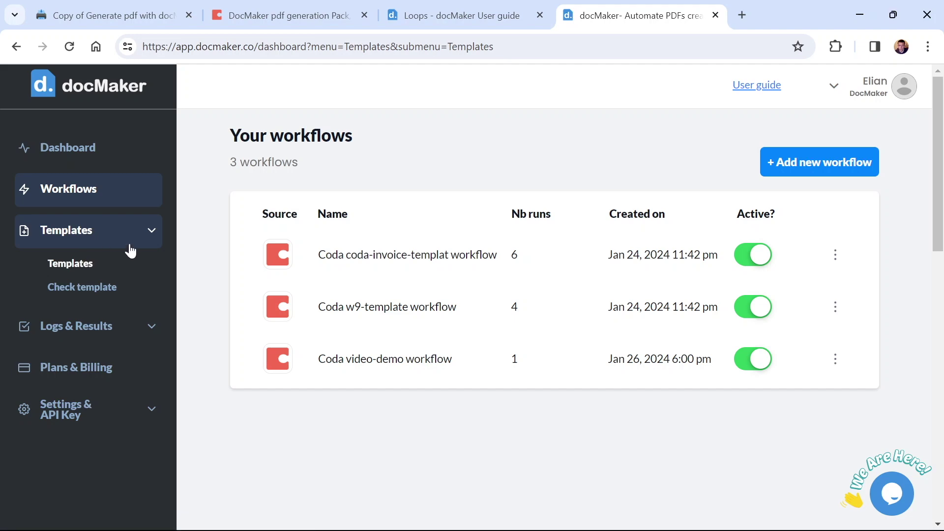
scroll(379, 245, down, 6)
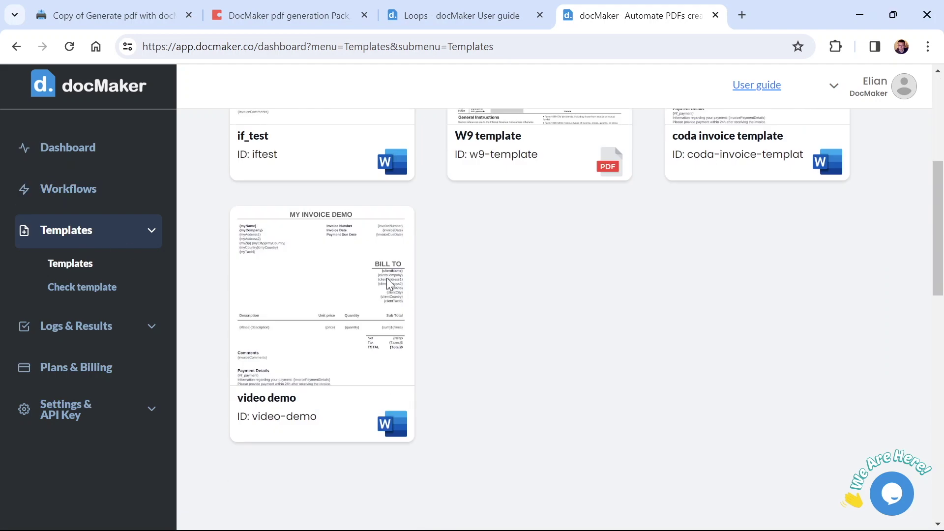
click(365, 329)
- Review the line-item tags in the video demo template's preview, and expand its JSON data structure
scroll(368, 331, down, 5)
scroll(368, 331, down, 6)
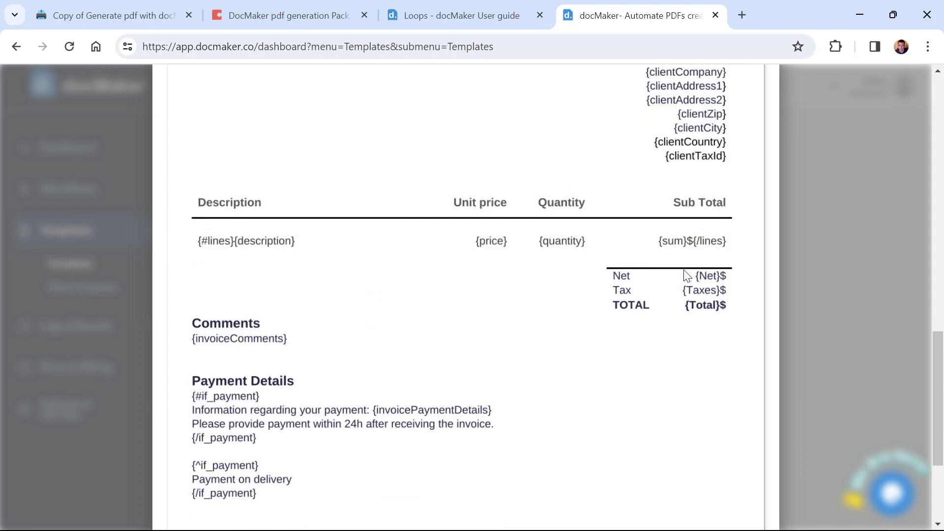
scroll(686, 274, up, 10)
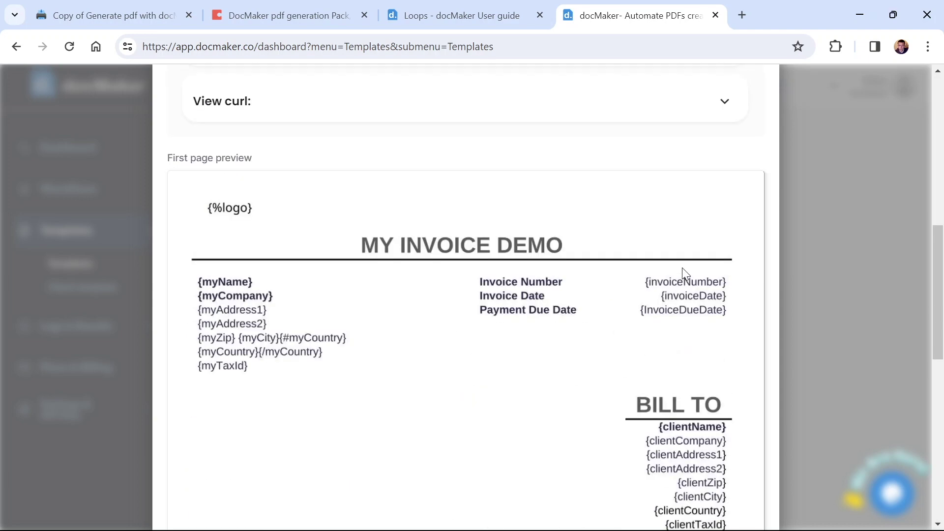
click(617, 205)
scroll(402, 309, down, 5)
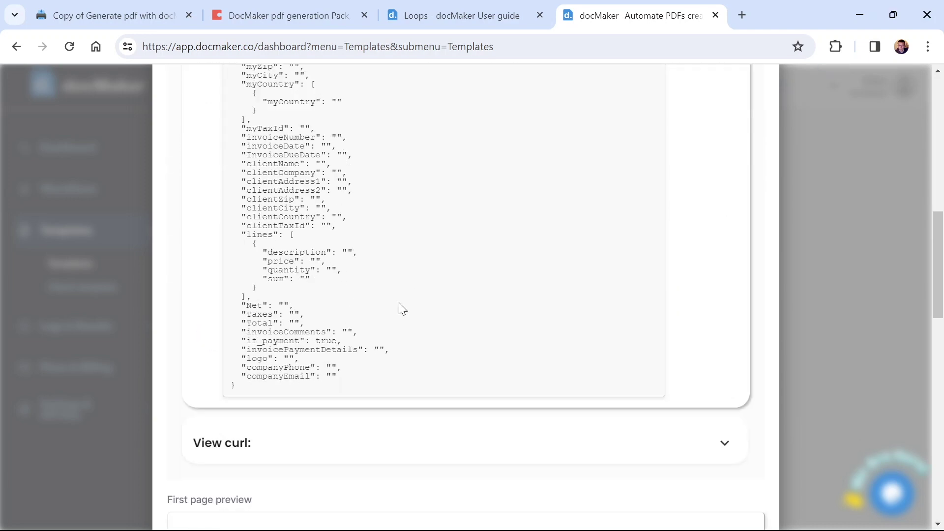
- Examine the lines array and its description, price, quantity and sum keys in the template's JSON at 125% page zoom
drag(268, 290, 229, 257)
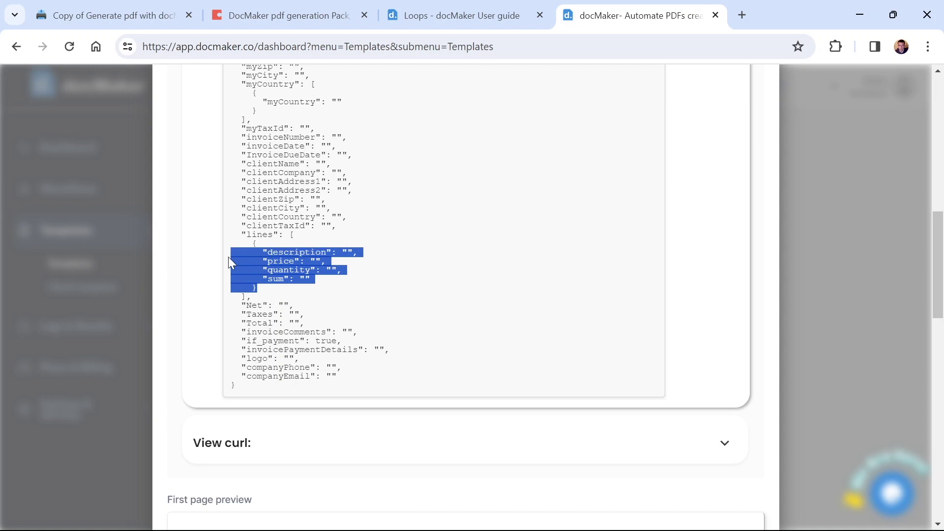
click(310, 260)
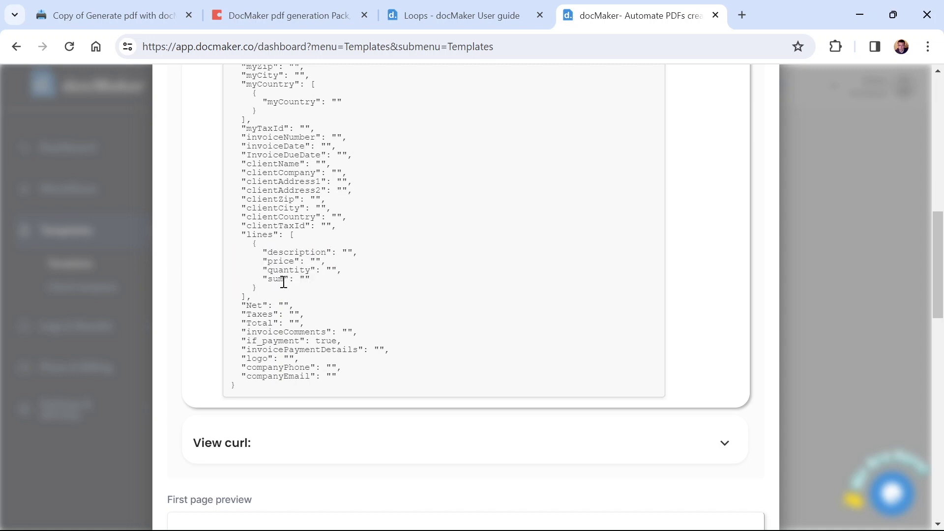
drag(248, 296, 292, 236)
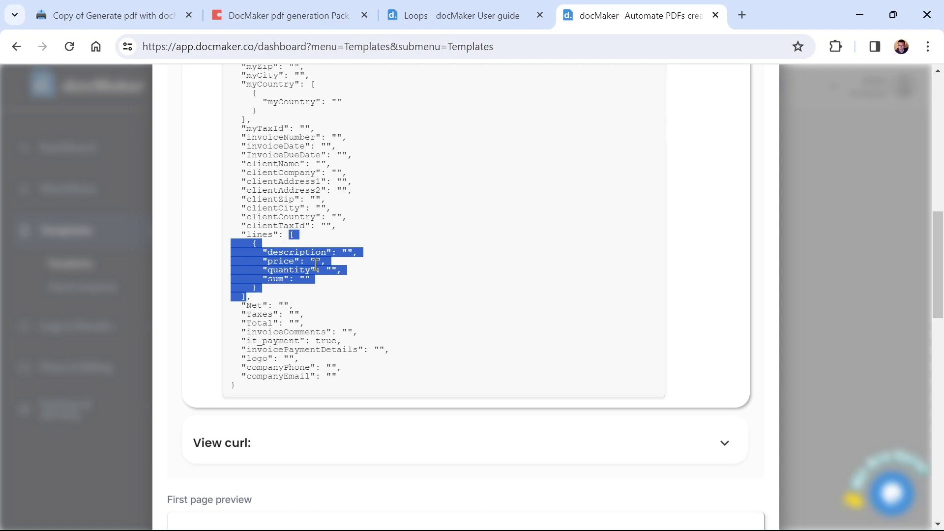
drag(258, 288, 228, 247)
click(261, 275)
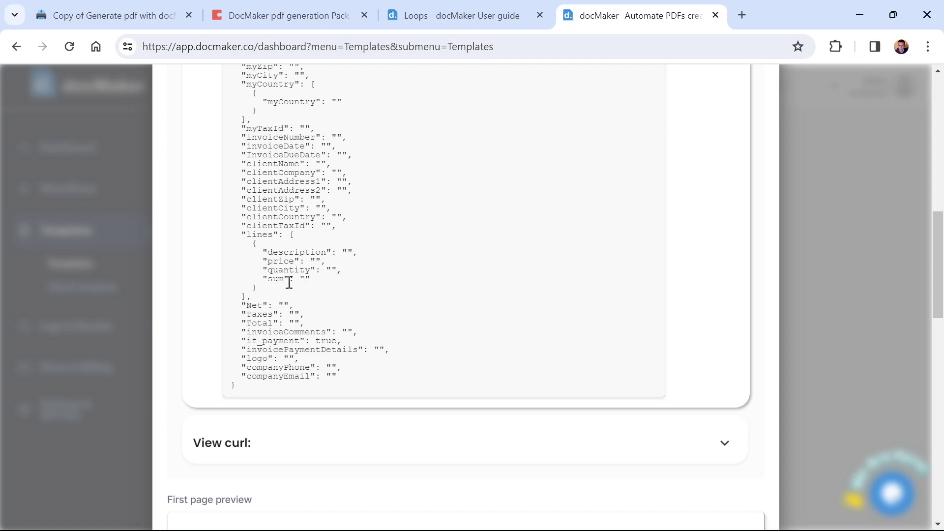
drag(274, 290, 242, 261)
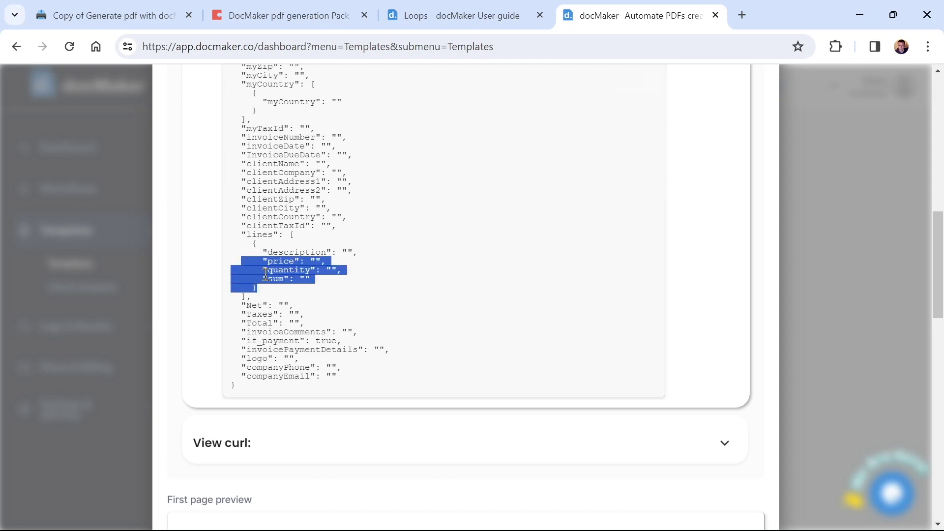
key(ctrl+plus)
key(ctrl+plus)
click(294, 270)
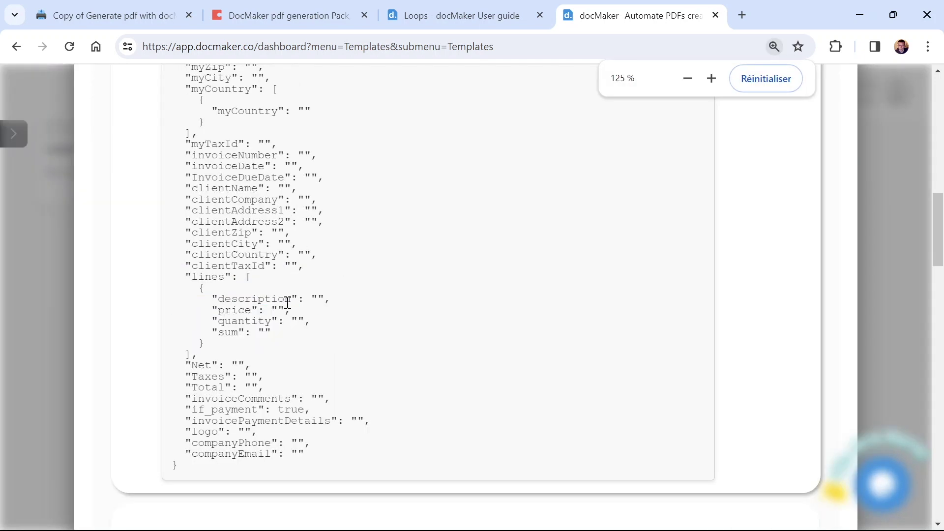
drag(215, 342, 167, 300)
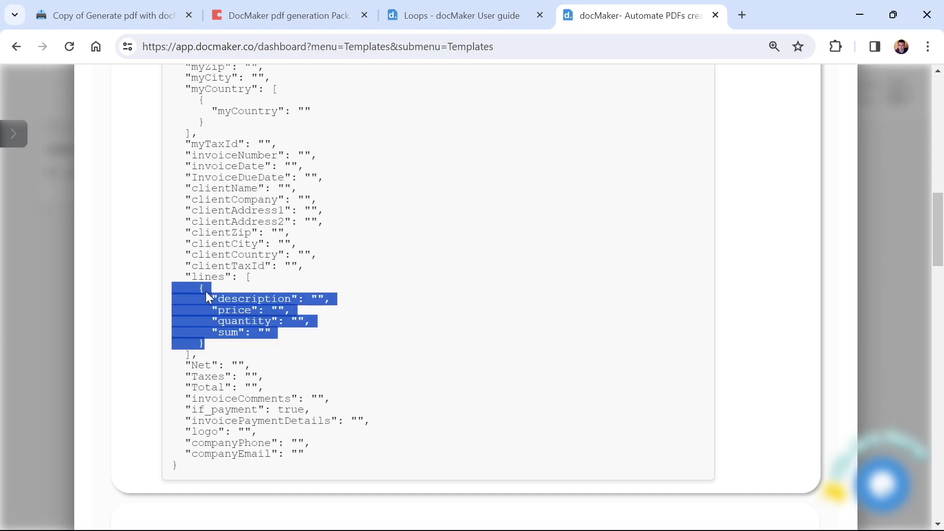
click(205, 338)
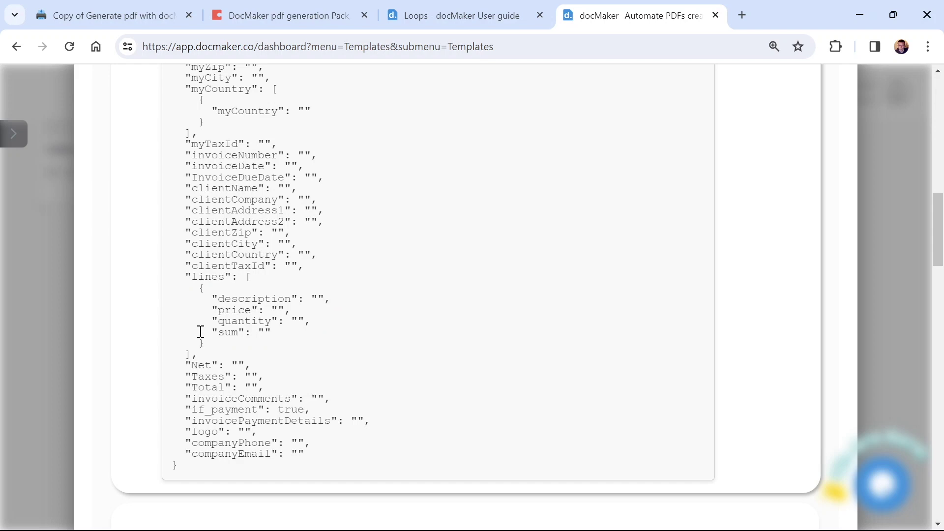
- In Coda, replace the Line_items table's JSON_line column formula with docMaker's CreateLineItemJson function using the connected account
click(153, 6)
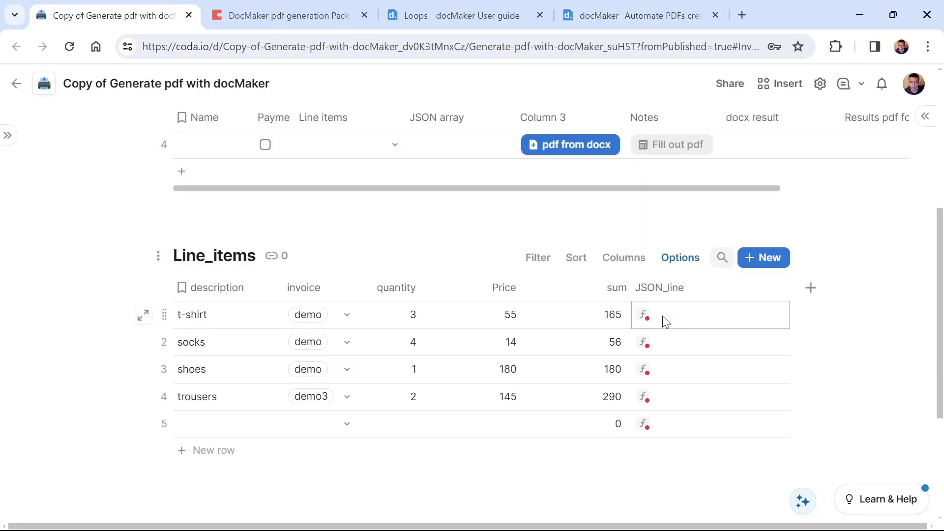
mouse_move(645, 320)
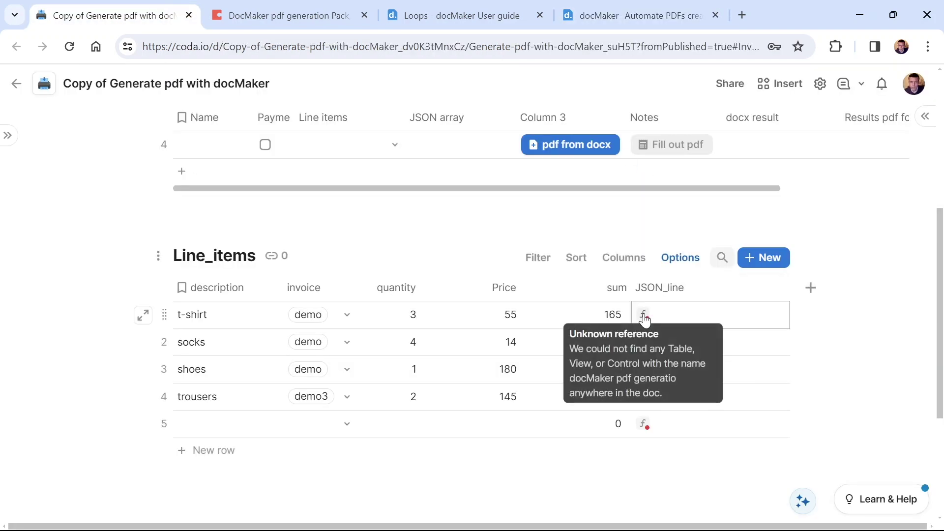
click(645, 320)
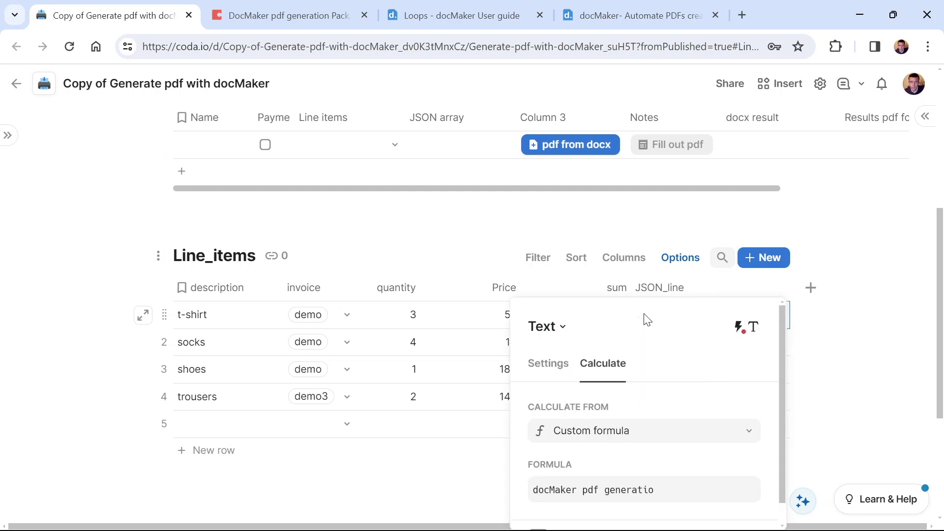
key(ctrl+a)
text(d)
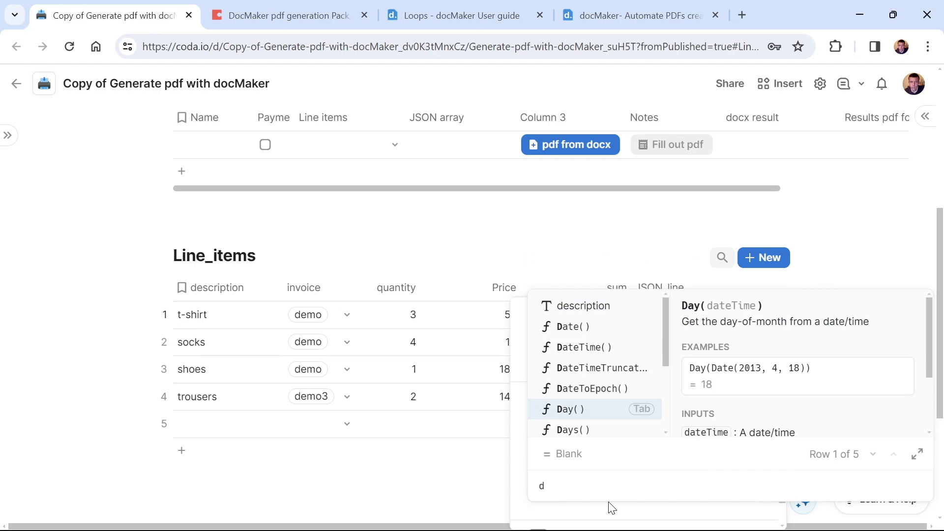
text(dd)
key(BackSpace)
key(BackSpace)
text(ocmaker pdf generation)
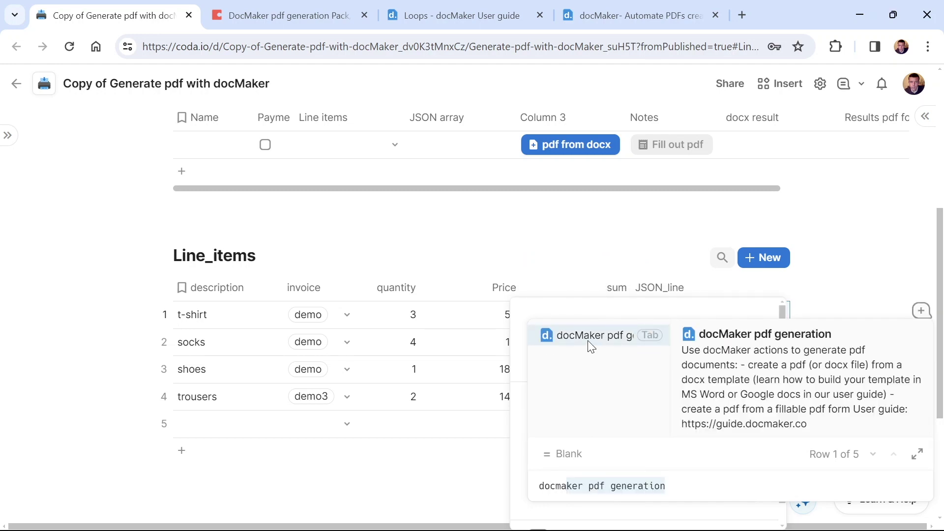
click(587, 342)
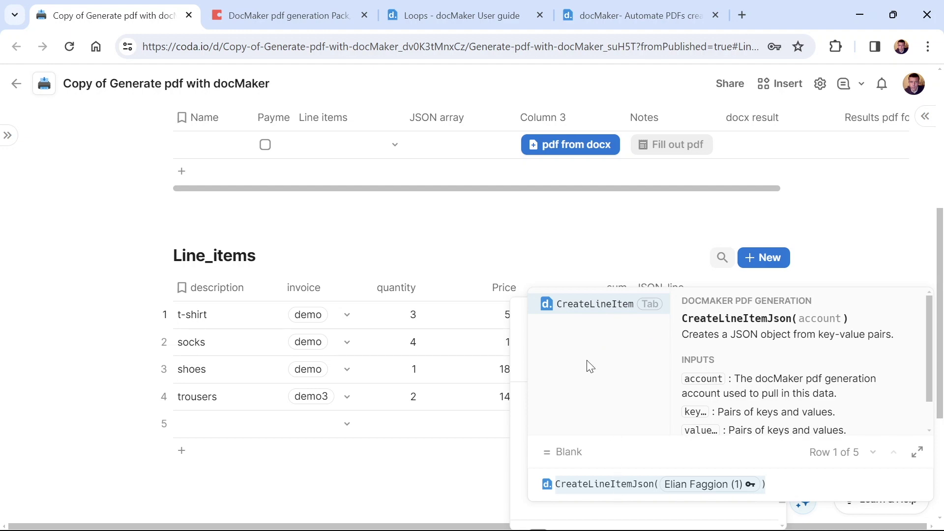
click(580, 309)
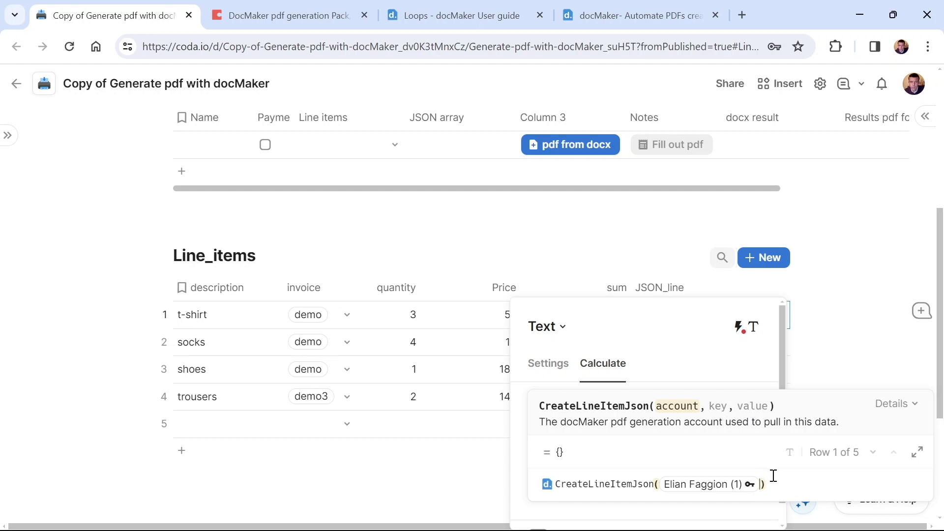
text(,description)
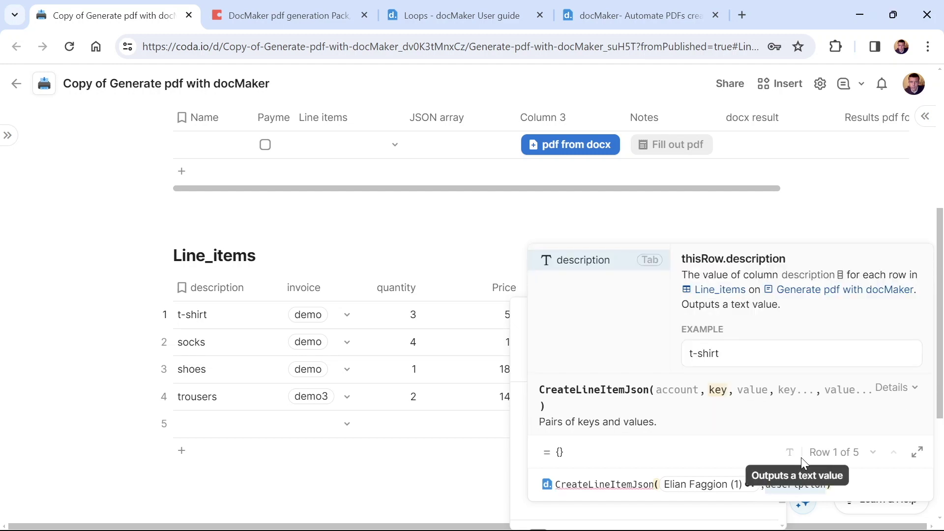
key(ctrl+plus)
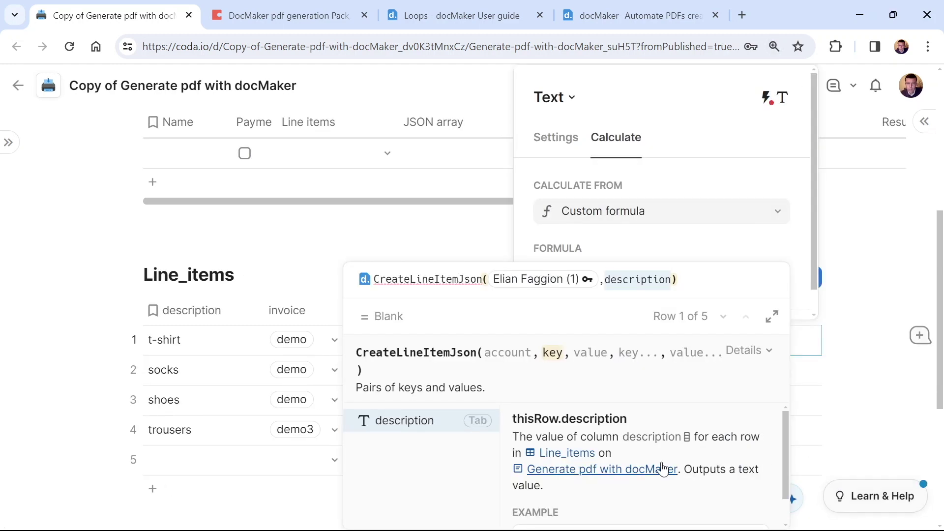
scroll(662, 470, down, 1)
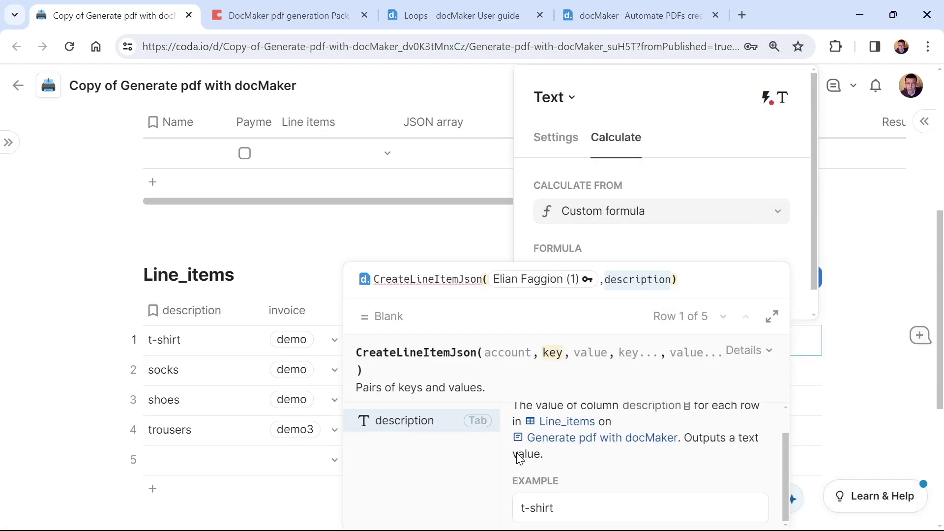
key(ctrl+minus)
key(Tab)
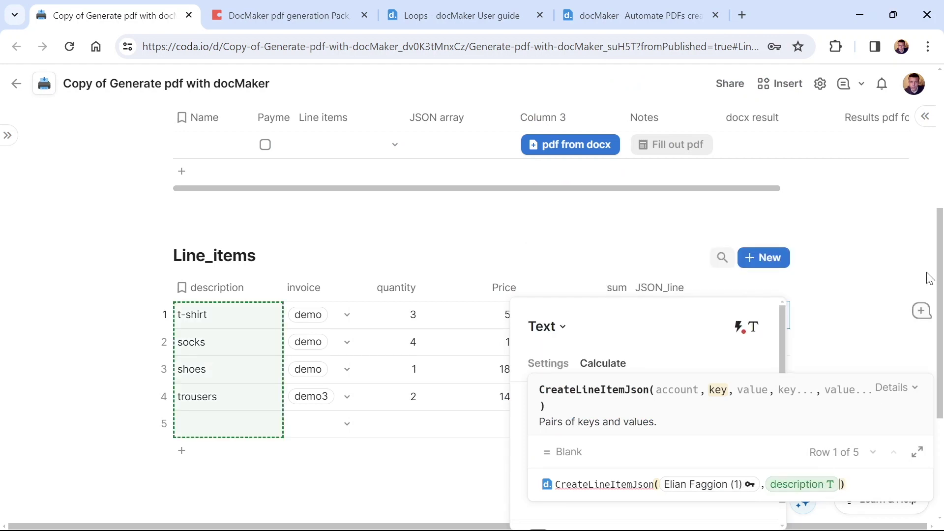
key(BackSpace)
key(BackSpace)
key(BackSpace)
key(BackSpace)
key(BackSpace)
key(BackSpace)
key(BackSpace)
key(BackSpace)
key(BackSpace)
key(BackSpace)
key(BackSpace)
key(BackSpace)
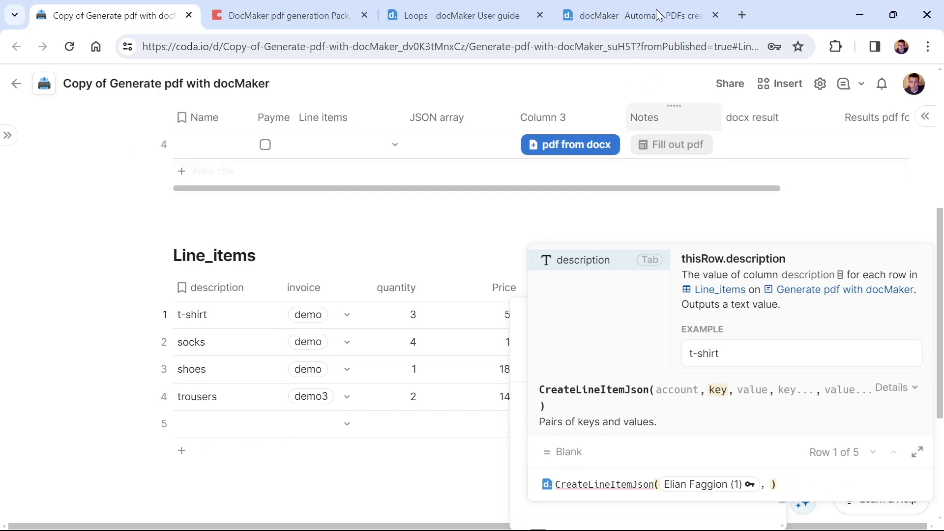
- Copy the description key from the template's JSON and add it to the CreateLineItemJson formula, paired with the description column
click(634, 15)
drag(219, 298, 295, 294)
key(ctrl+c)
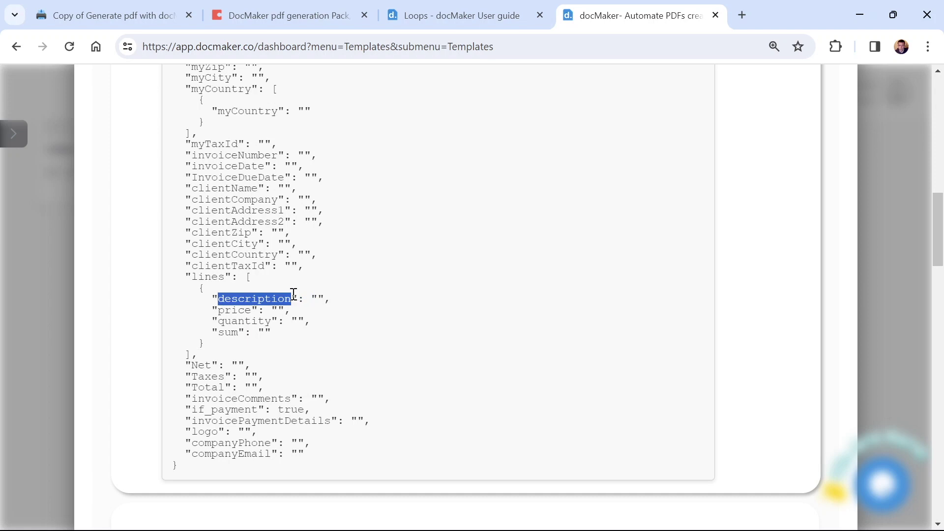
click(73, 11)
text(")
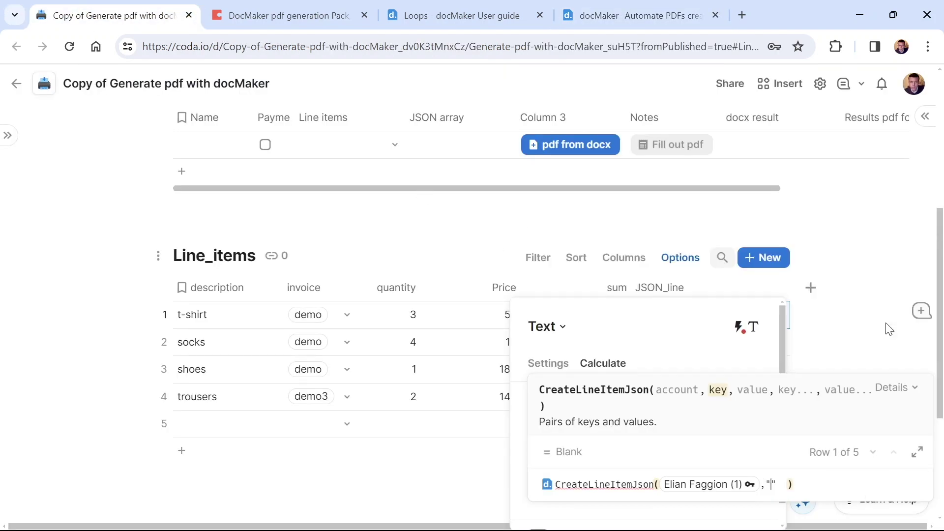
key(ctrl+v)
text(,)
key(ctrl+v)
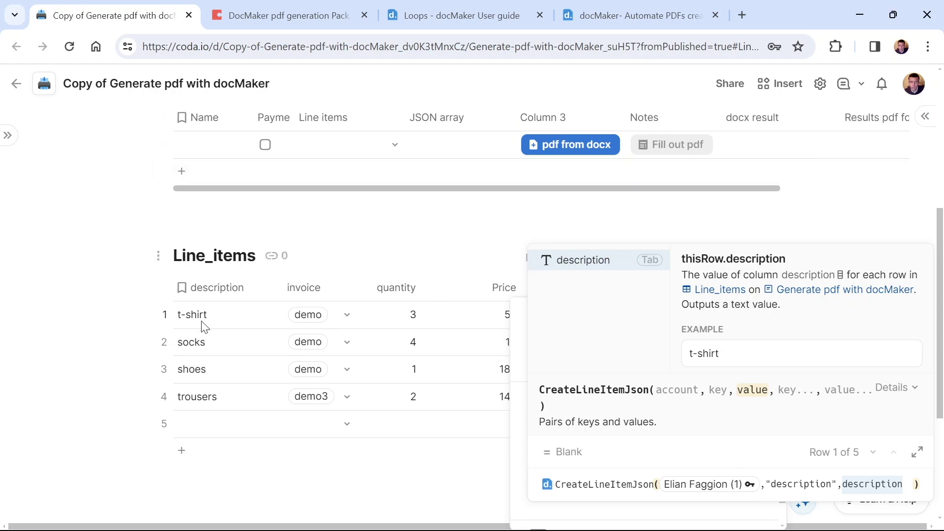
click(569, 267)
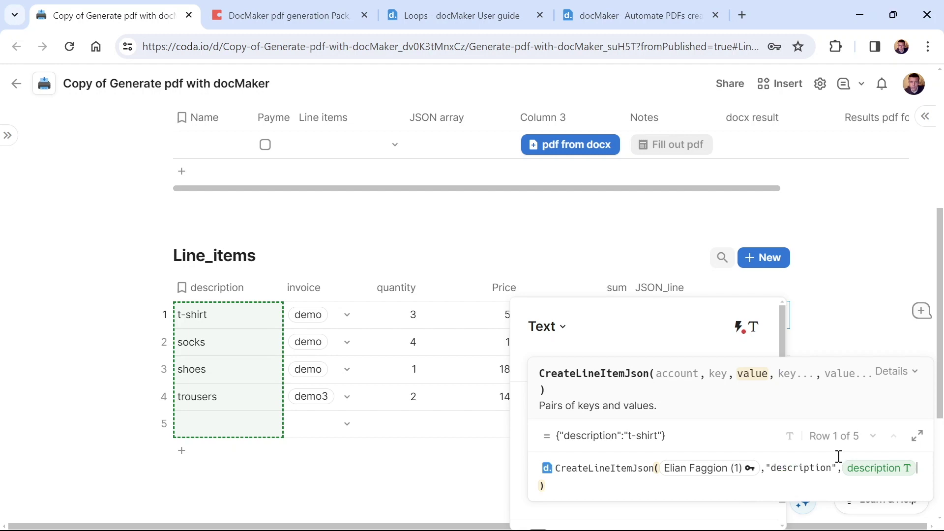
- Check the price key in the template's JSON and add "price" to the CreateLineItemJson formula, paired with the Price column
text(,description)
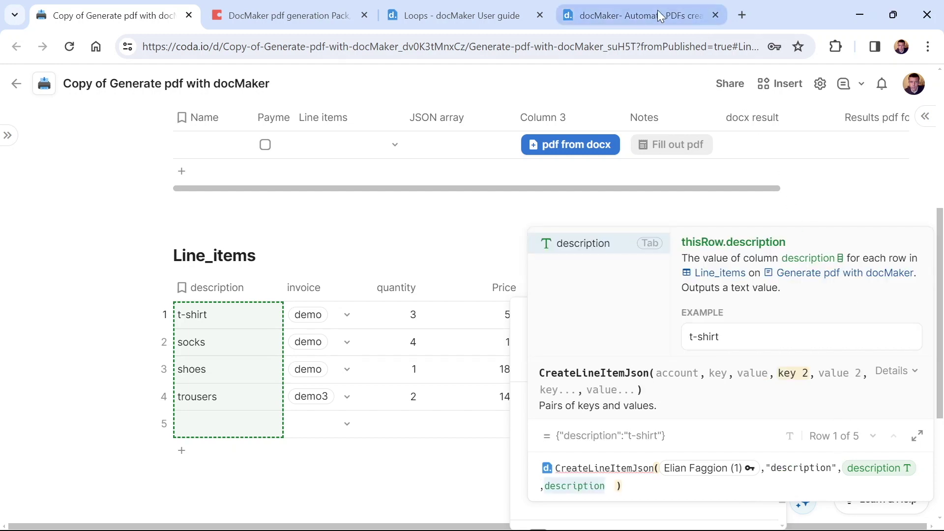
click(639, 9)
drag(258, 310, 211, 315)
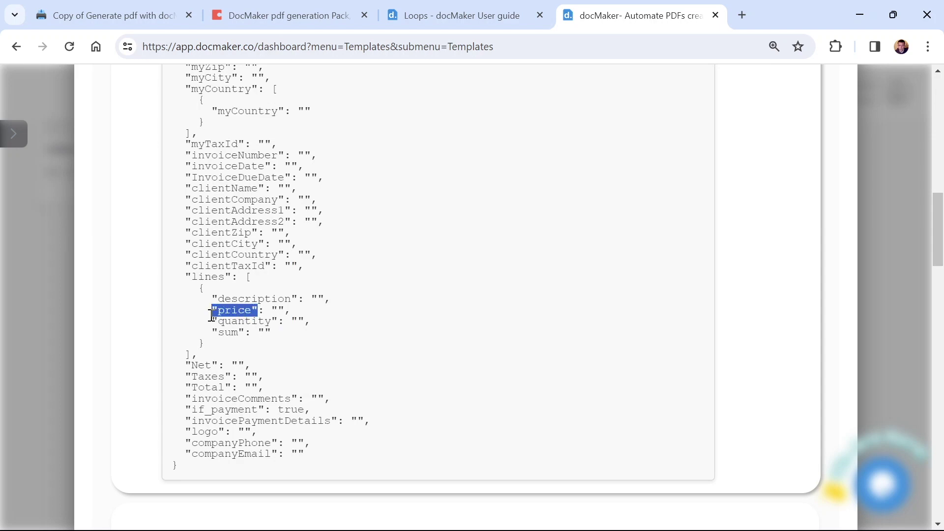
click(90, 8)
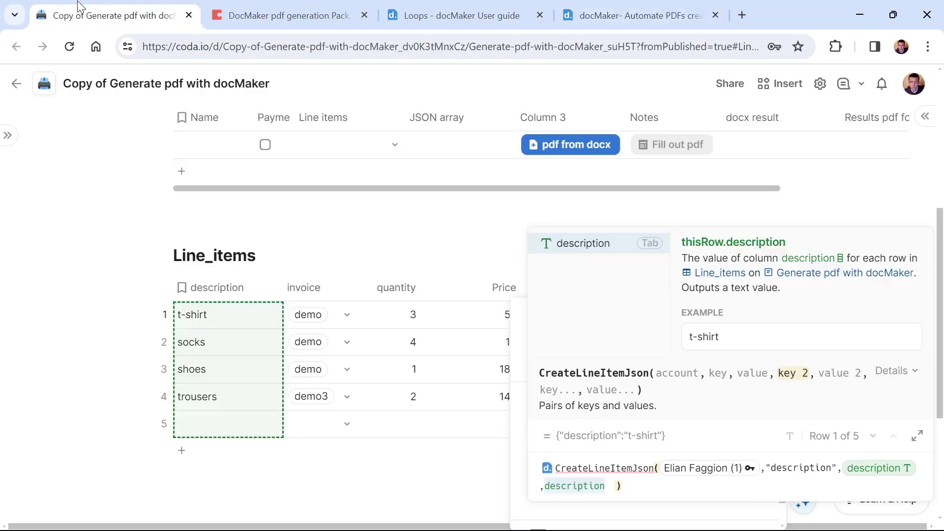
key(Tab)
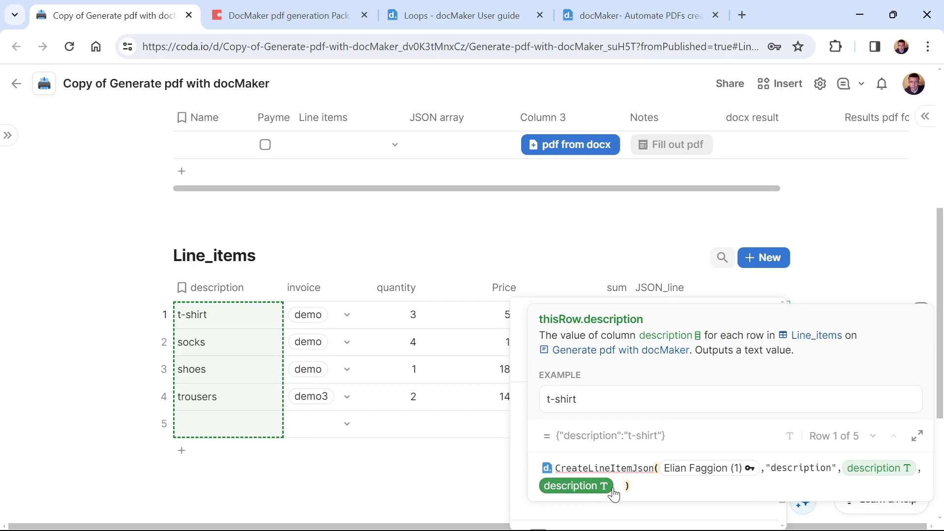
key(BackSpace)
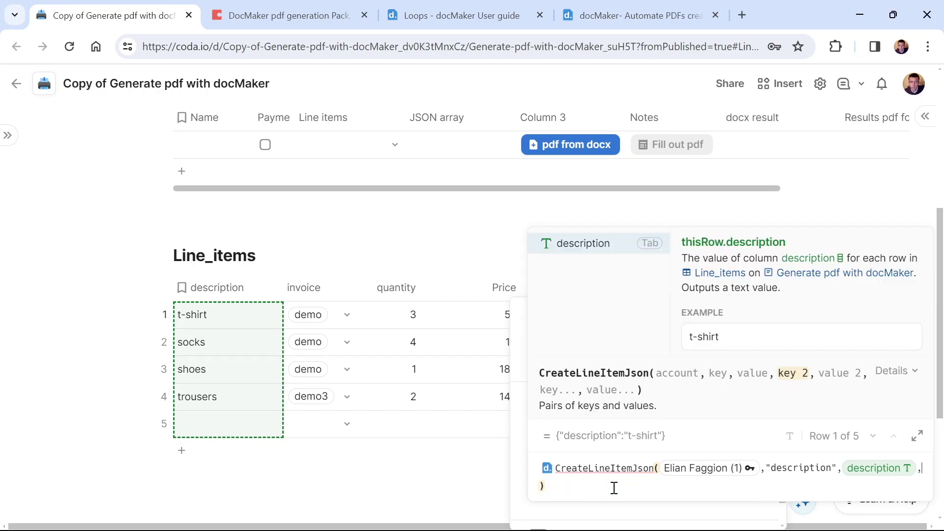
text("price",description)
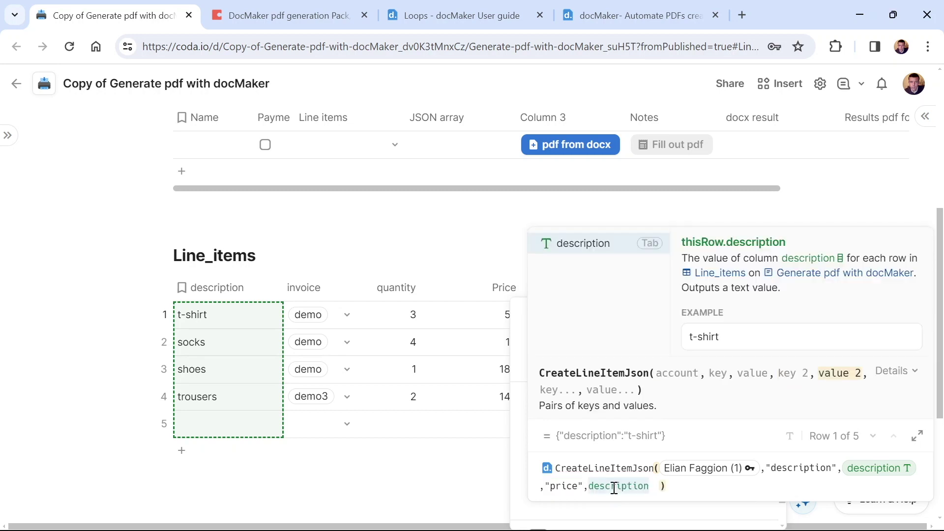
key(Tab)
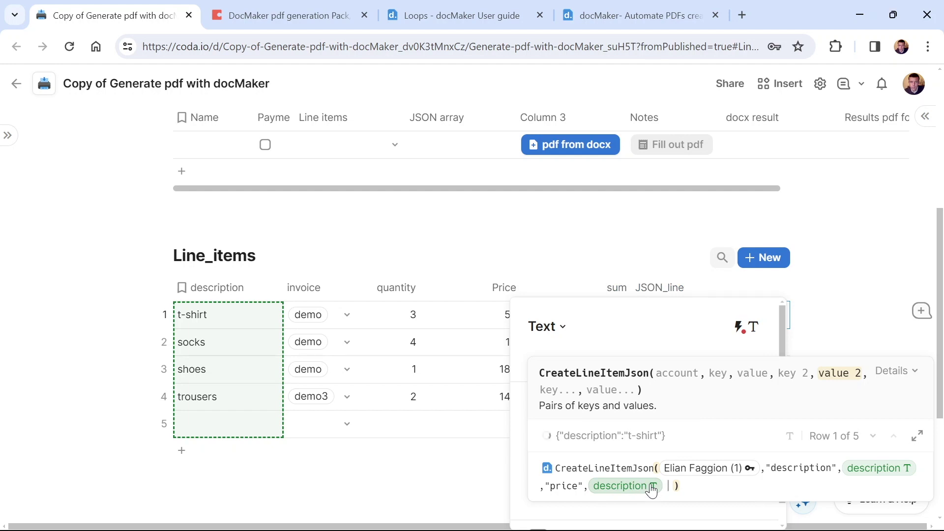
key(BackSpace)
text(pri)
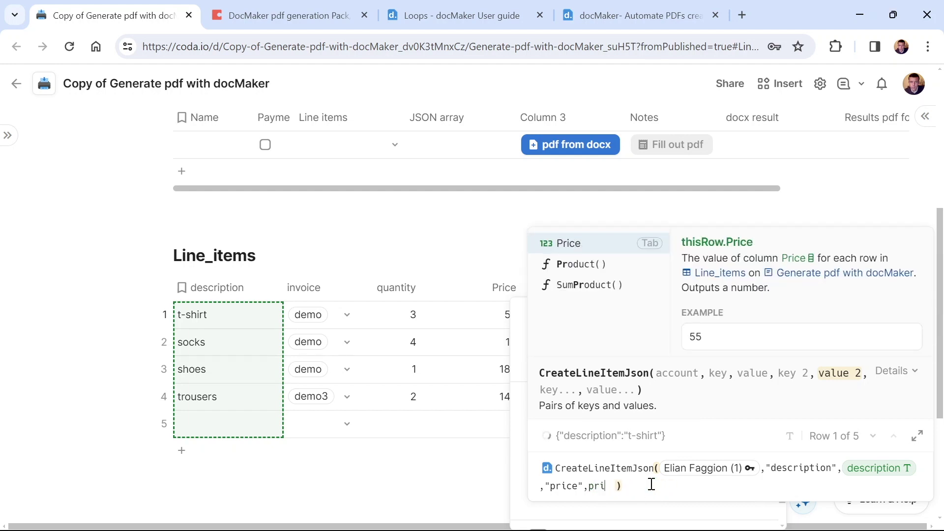
text(ce)
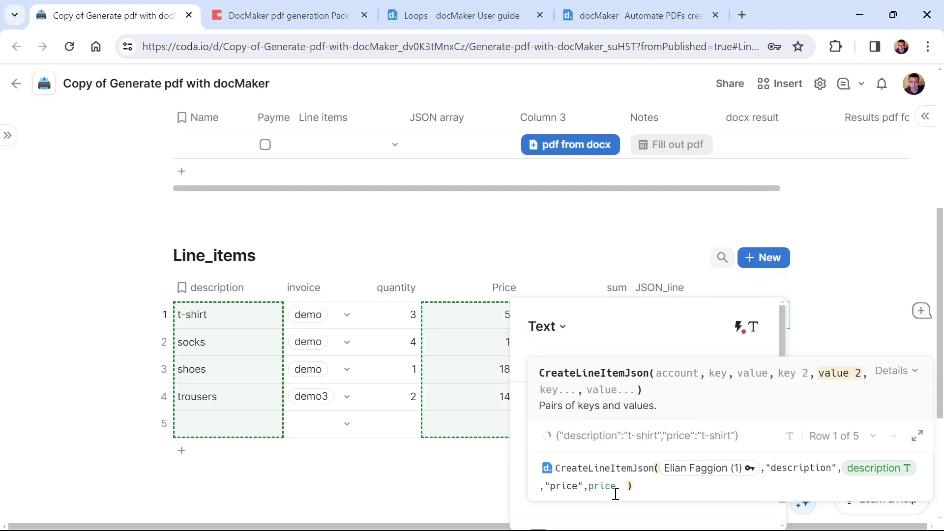
click(586, 487)
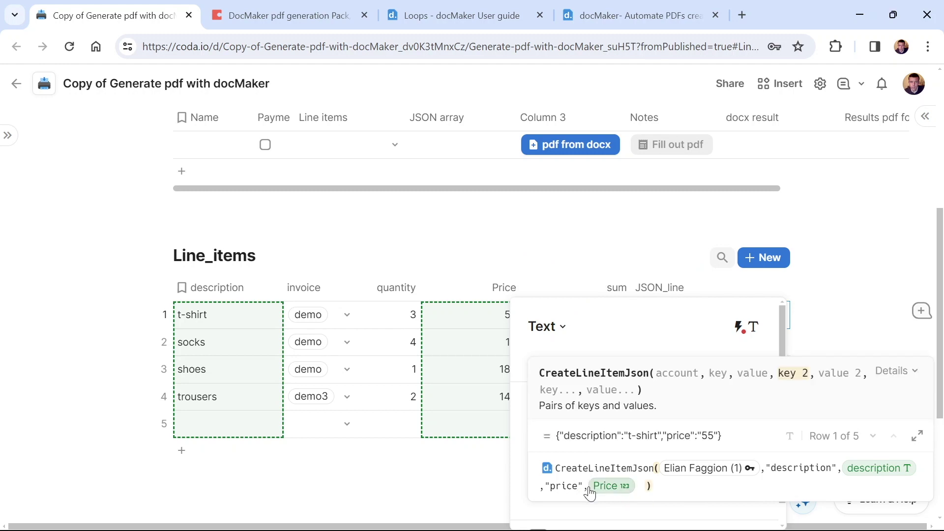
click(646, 486)
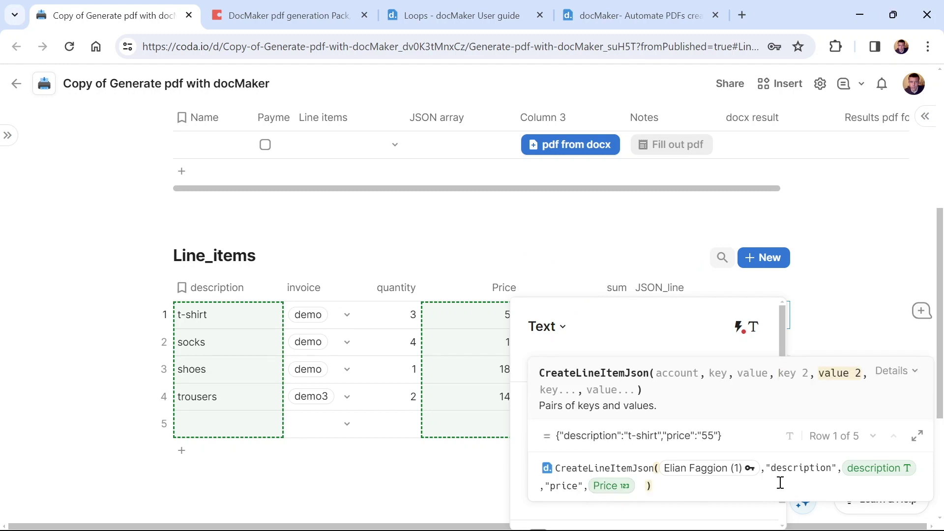
- Add the "quantity" key to the CreateLineItemJson formula, paired with the quantity column
text(,description)
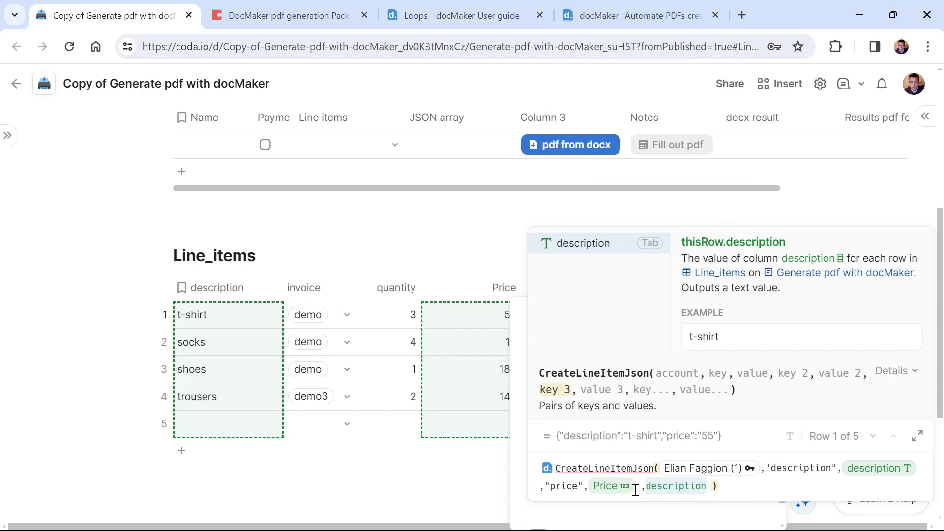
key(Tab)
key(BackSpace)
key(BackSpace)
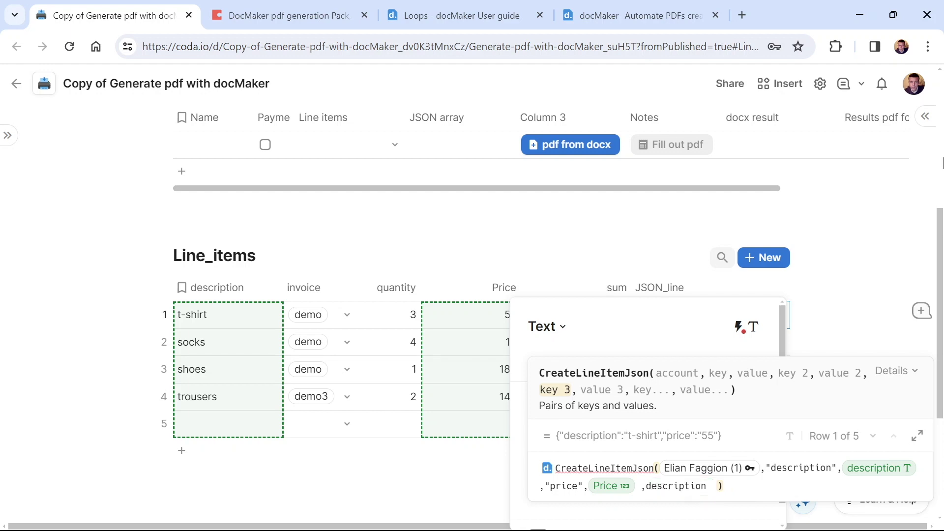
key(BackSpace)
key(BackSpace)
key(BackSpace)
key(BackSpace)
key(BackSpace)
key(BackSpace)
key(BackSpace)
key(BackSpace)
key(BackSpace)
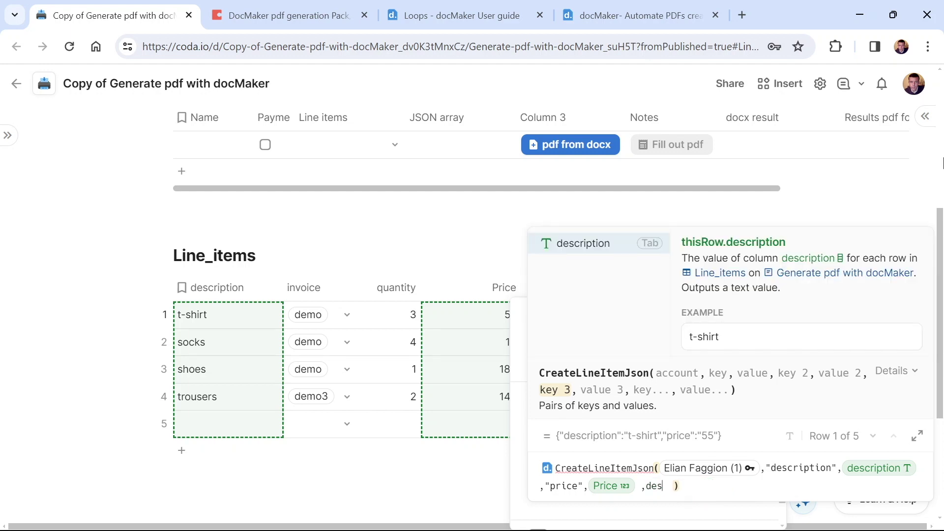
key(BackSpace)
text("quantoity)
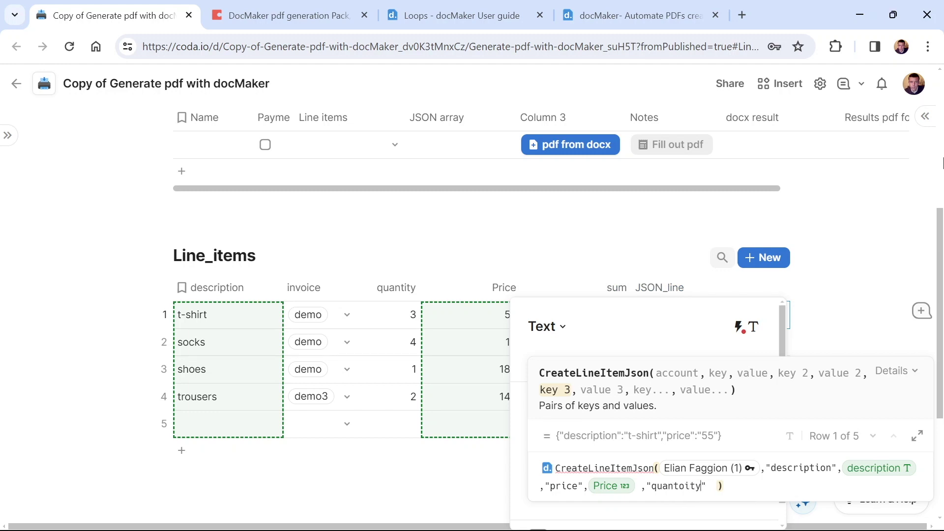
key(BackSpace)
key(BackSpace)
key(BackSpace)
key(BackSpace)
text(ity",description)
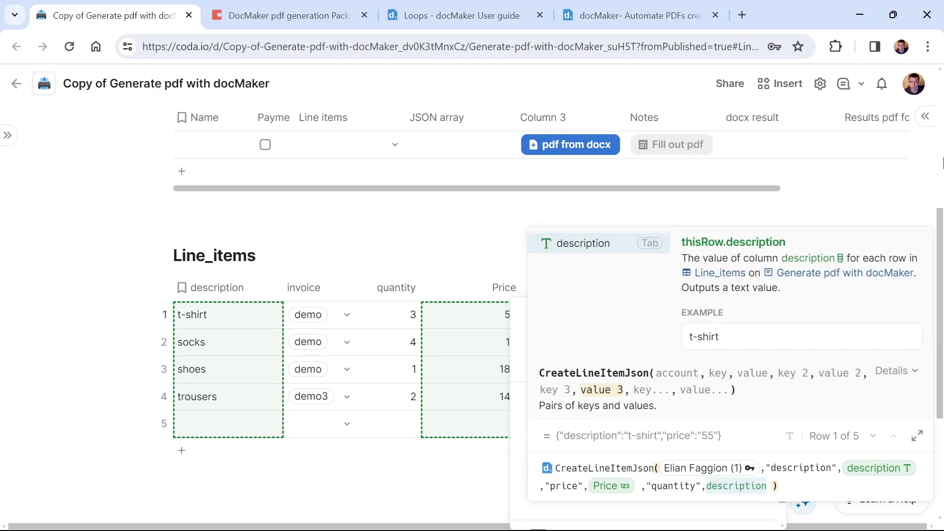
key(BackSpace)
text(quantity)
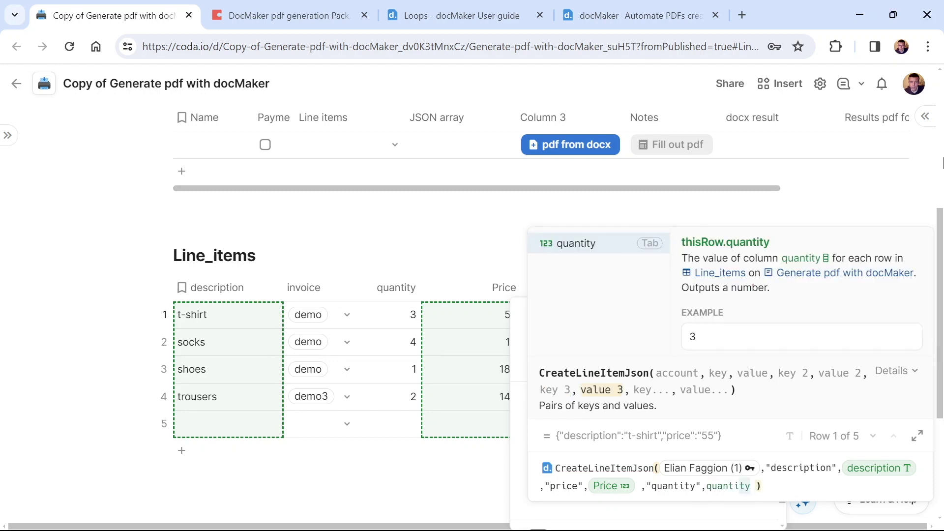
click(609, 240)
- Add the "sum" key to the CreateLineItemJson formula, paired with the sum column, and apply the formula to the JSON_line column
text(,description)
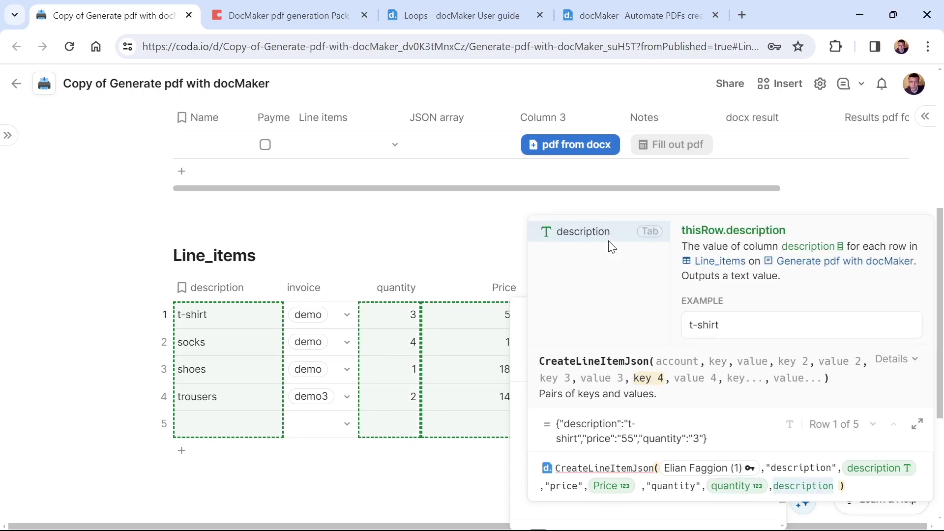
key(ctrl+BackSpace)
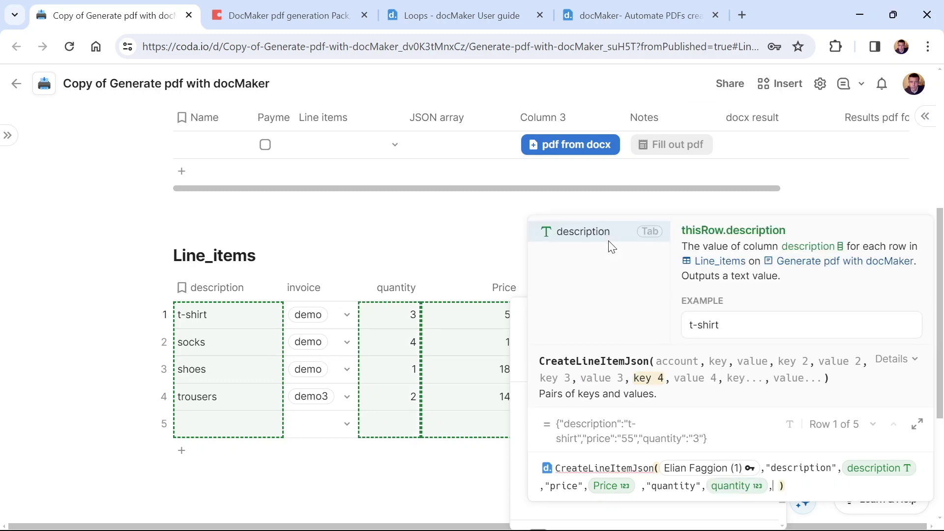
text("sum)
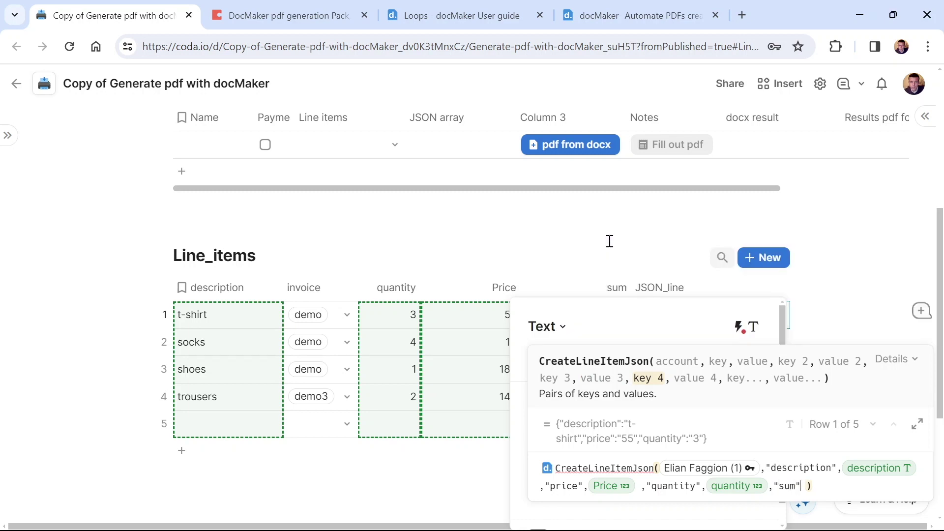
text(",description)
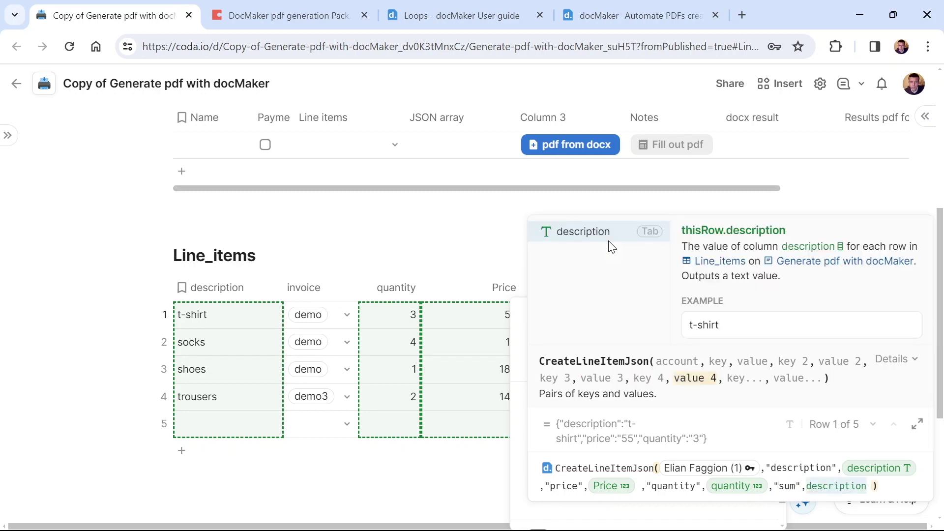
key(ctrl+BackSpace)
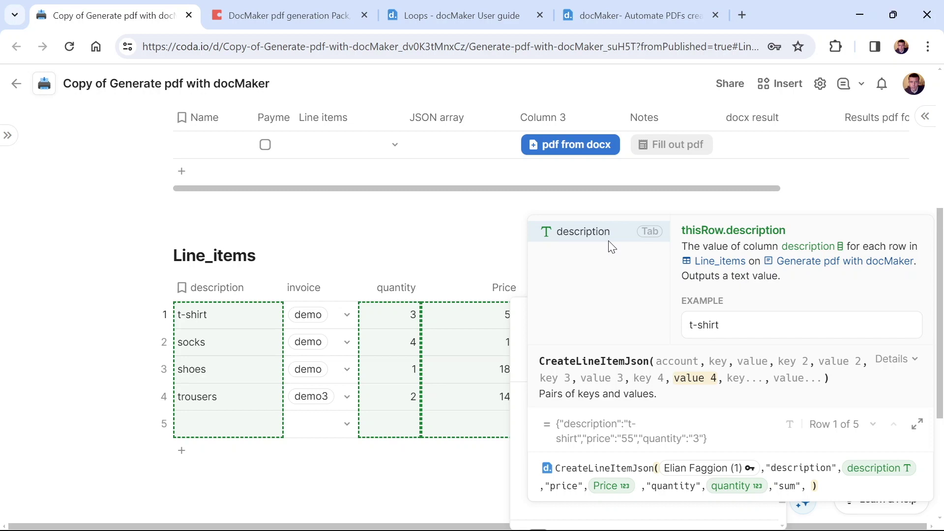
text(sum)
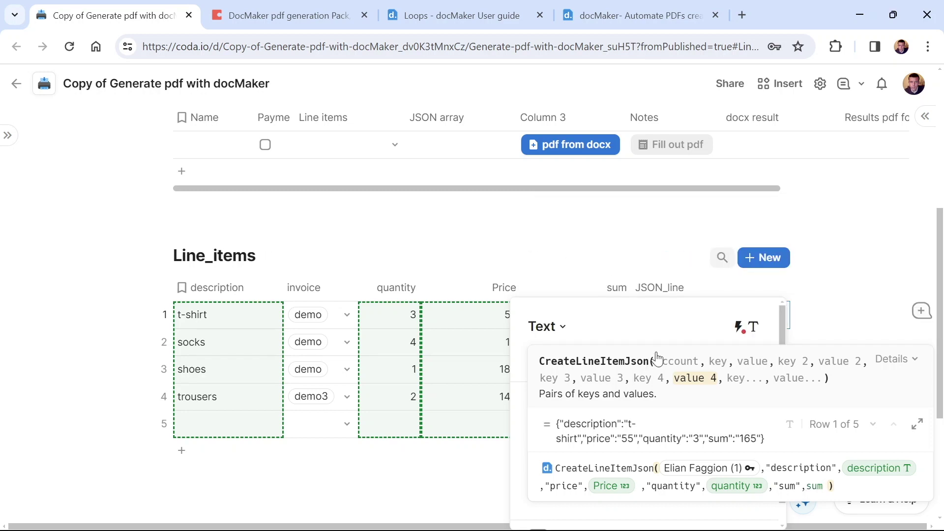
key(Return)
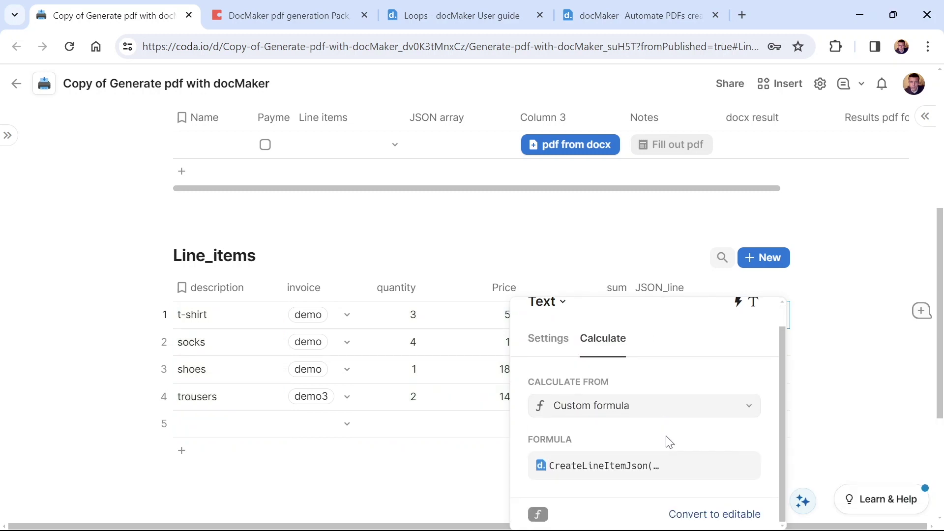
click(644, 469)
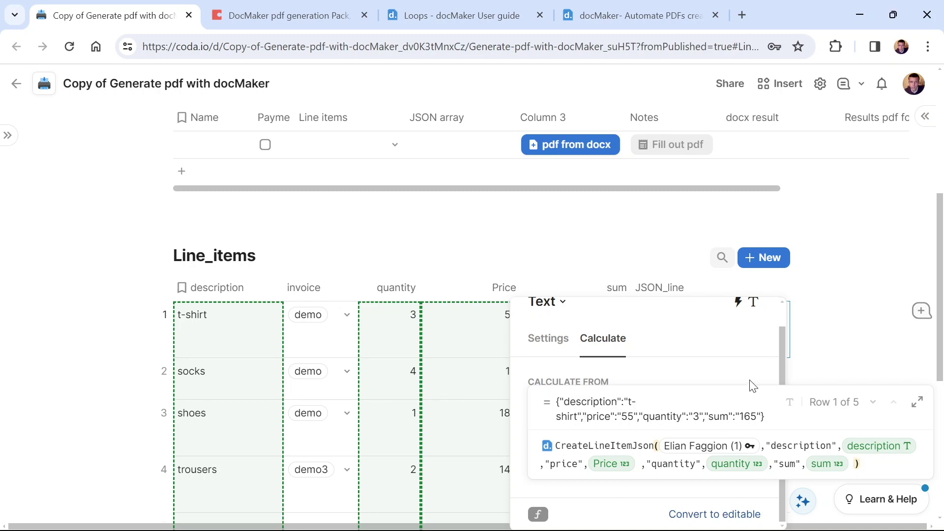
click(803, 345)
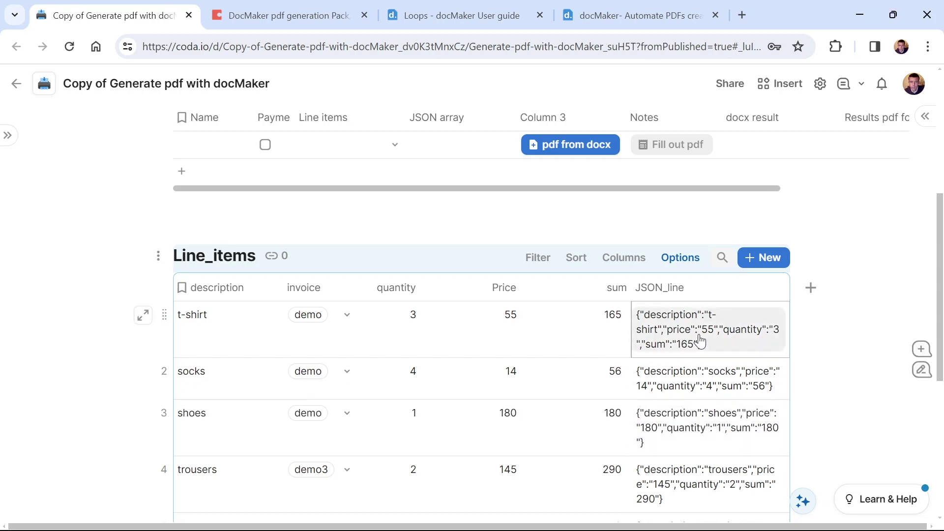
- Set the Invoice table's JSON array column to calculate from a custom formula
scroll(477, 320, up, 5)
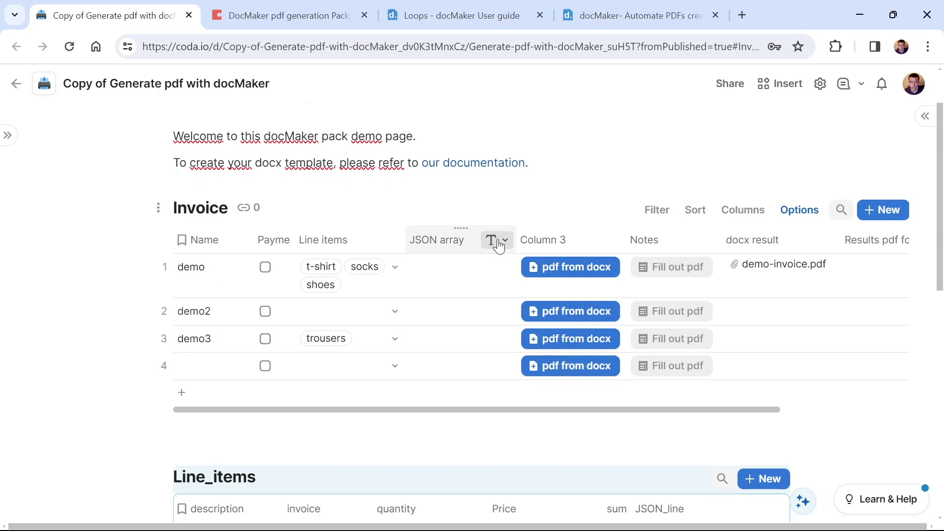
click(499, 244)
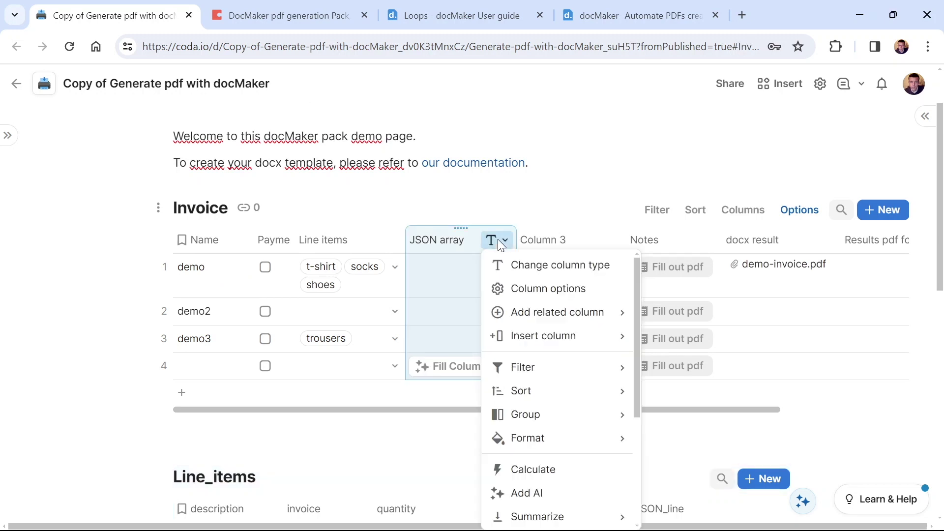
text(form)
click(566, 393)
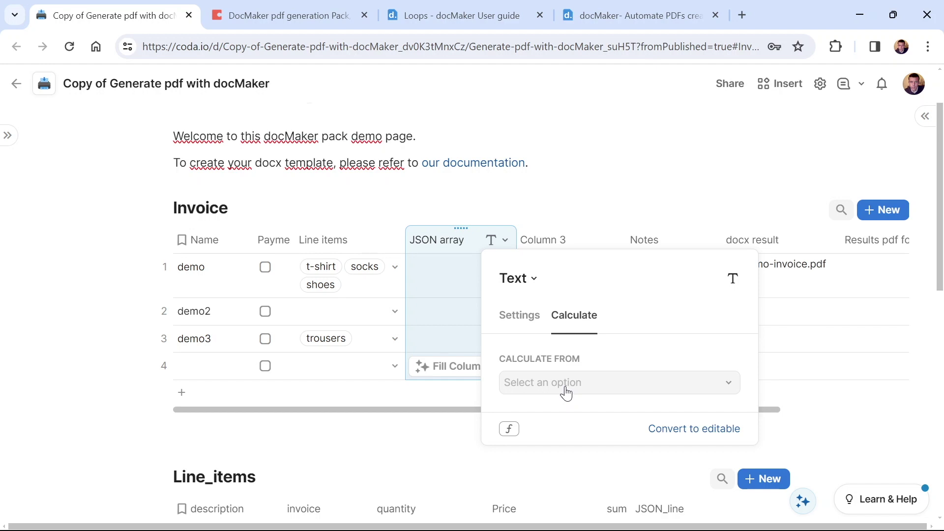
click(566, 394)
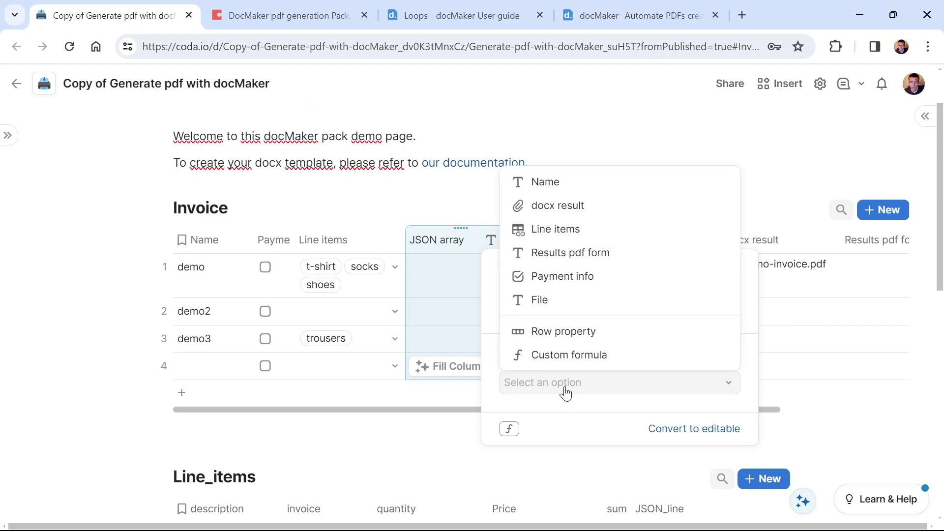
click(561, 356)
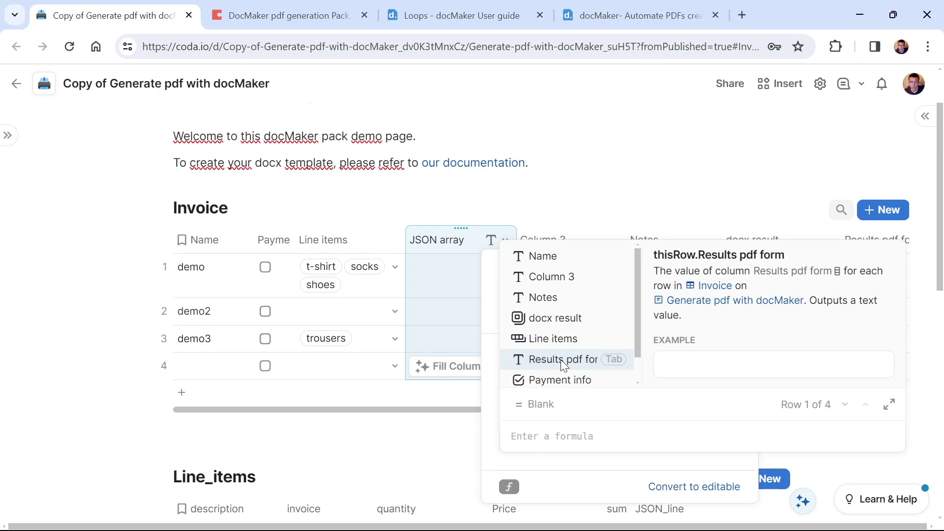
- Enter Line items.JSON_line as the JSON array column's formula and review the array in the demo invoice's row details
click(554, 341)
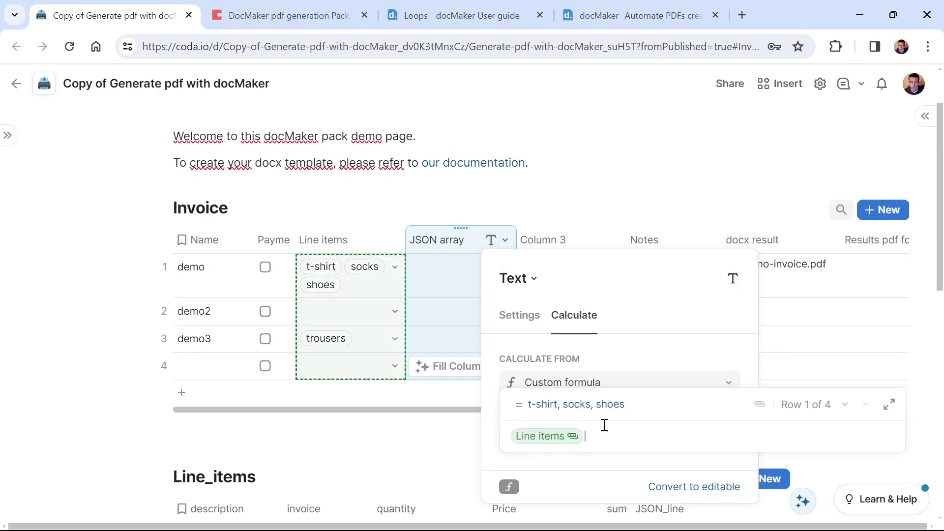
text(.description)
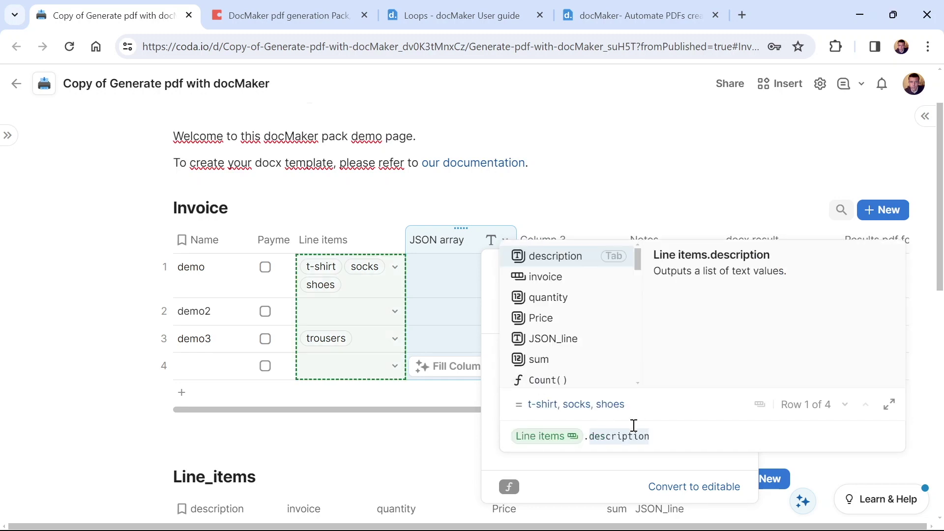
scroll(568, 314, down, 1)
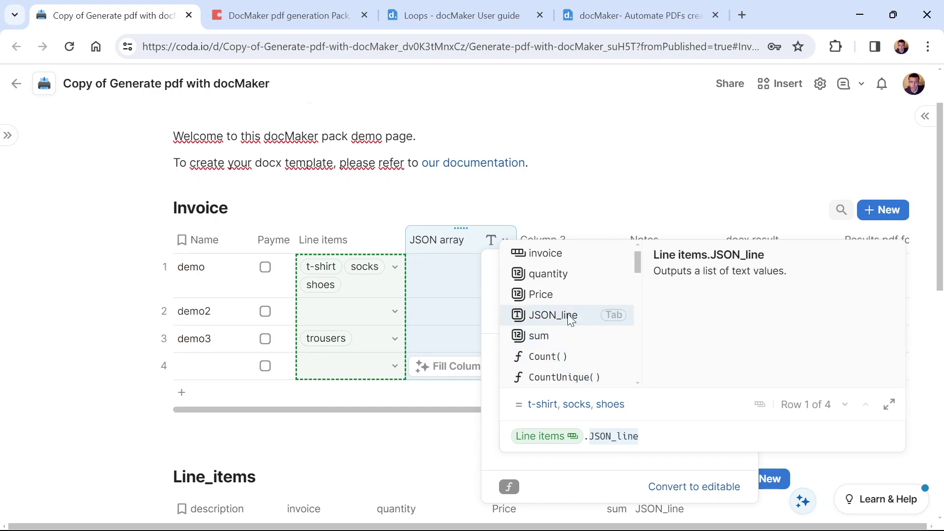
click(565, 317)
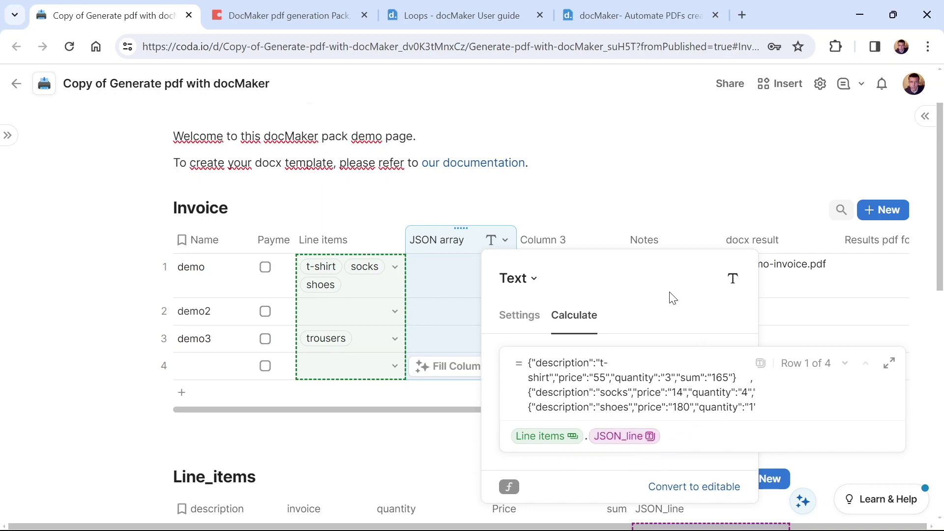
click(636, 322)
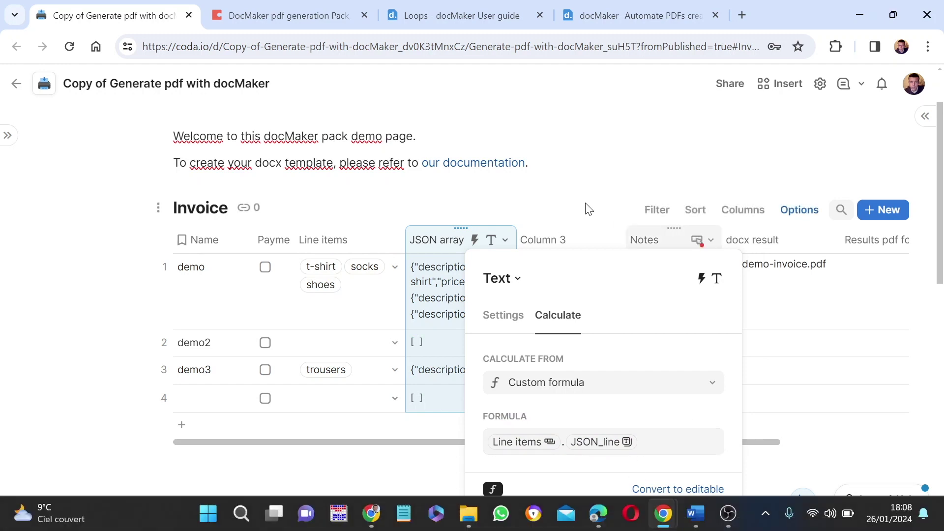
click(548, 201)
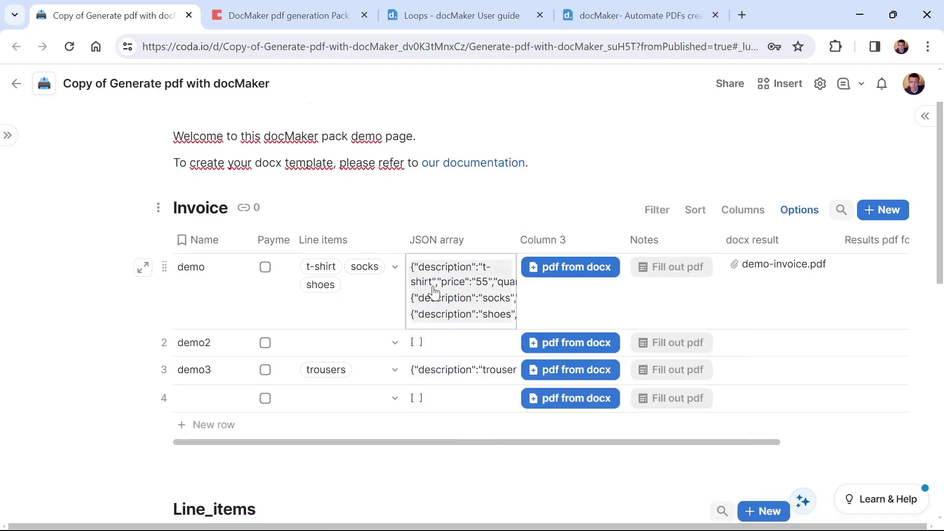
click(150, 274)
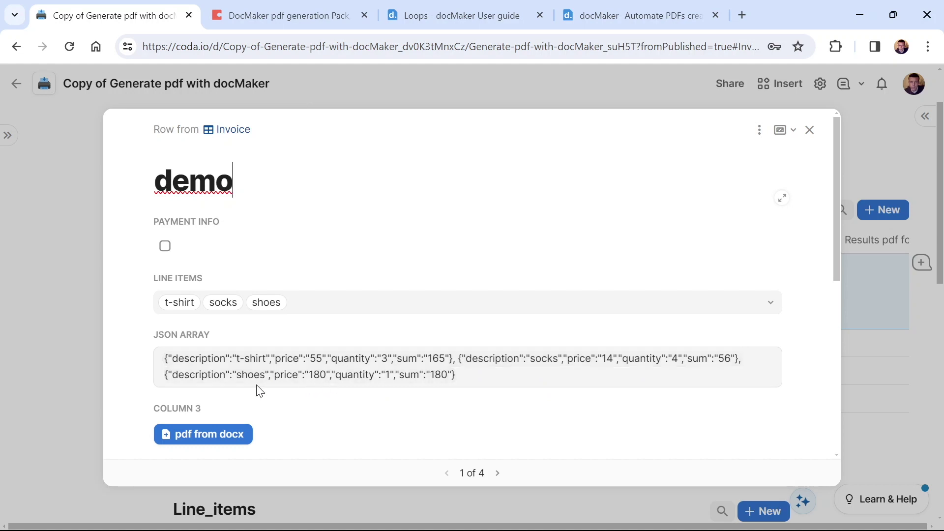
click(810, 130)
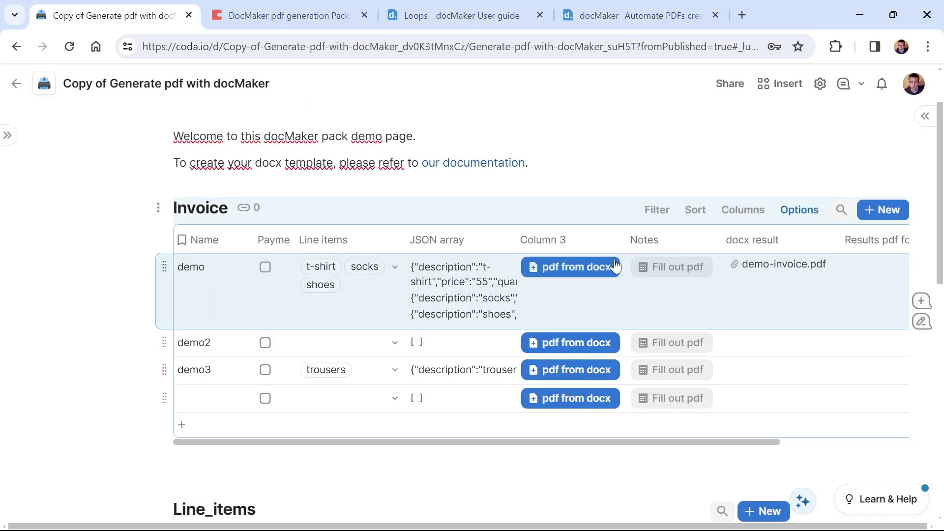
- Add the lines option to the "pdf from docx" button's additional options, with the JSON array column as its value
click(575, 278)
scroll(708, 418, down, 8)
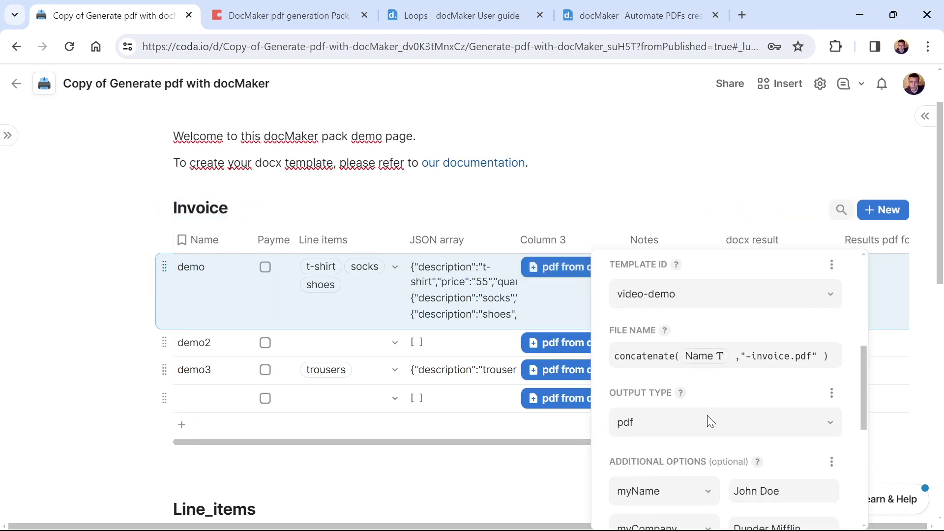
click(643, 342)
click(645, 339)
scroll(676, 397, down, 10)
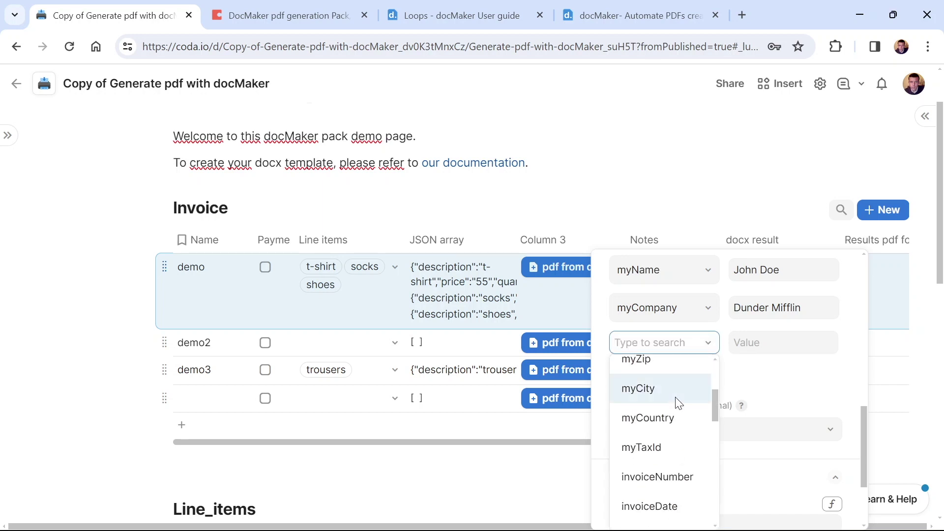
scroll(673, 424, down, 1)
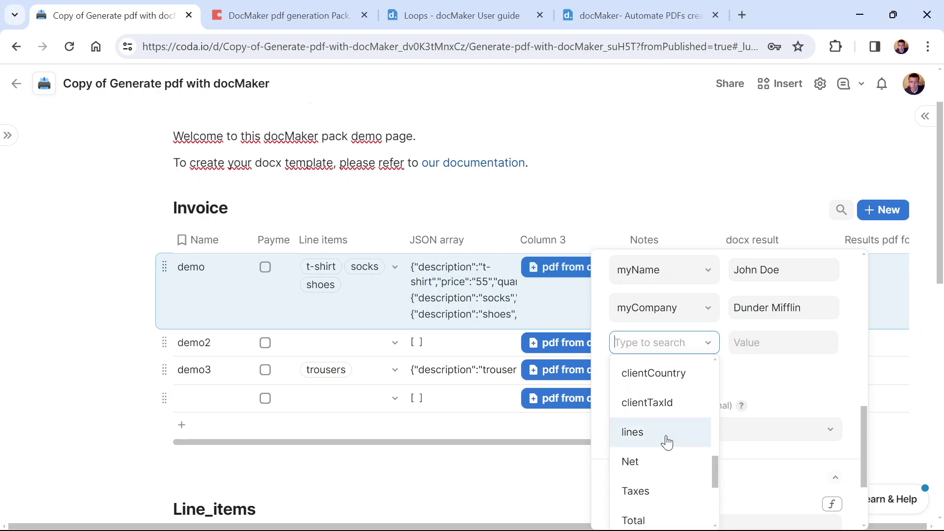
click(666, 435)
click(766, 345)
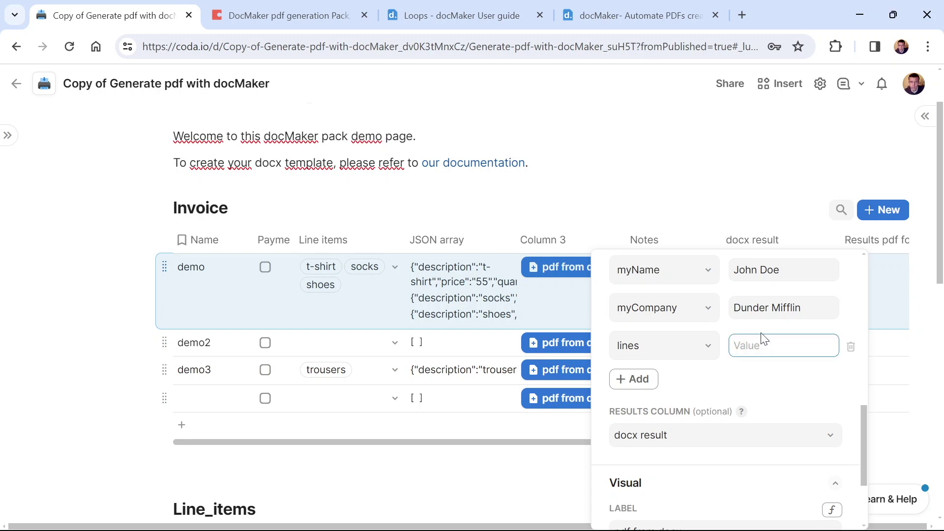
click(764, 339)
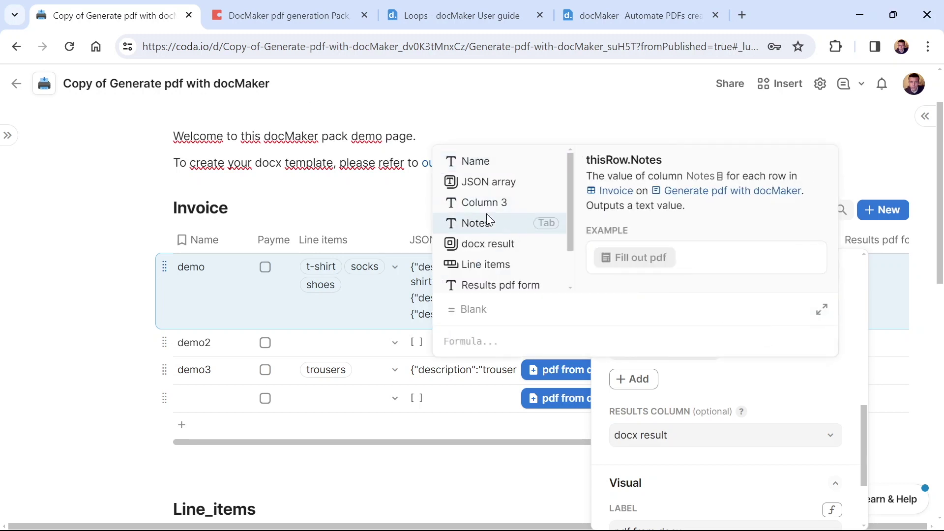
click(492, 182)
click(818, 397)
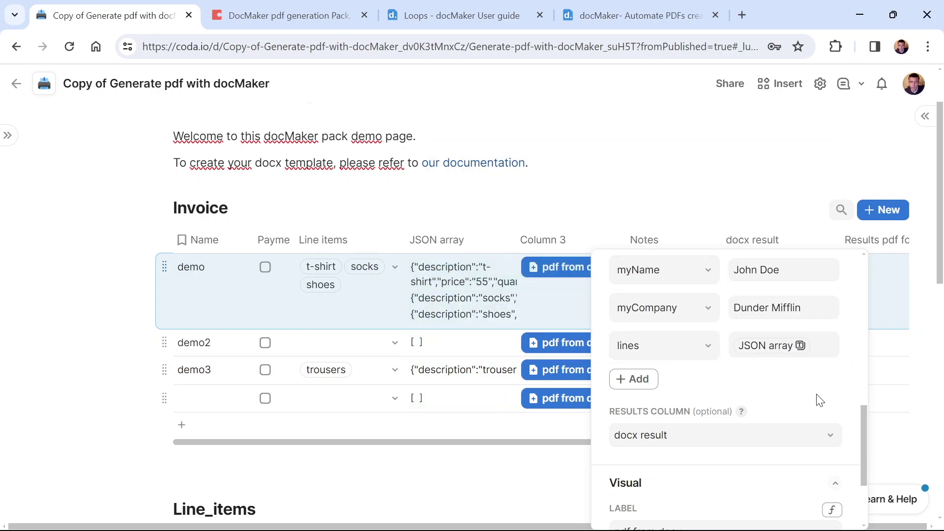
- Switch to docMaker, examine the template preview's line-item loop and if_payment conditions under Payment Details, and return to Coda
click(638, 7)
drag(234, 279, 186, 280)
scroll(432, 291, down, 20)
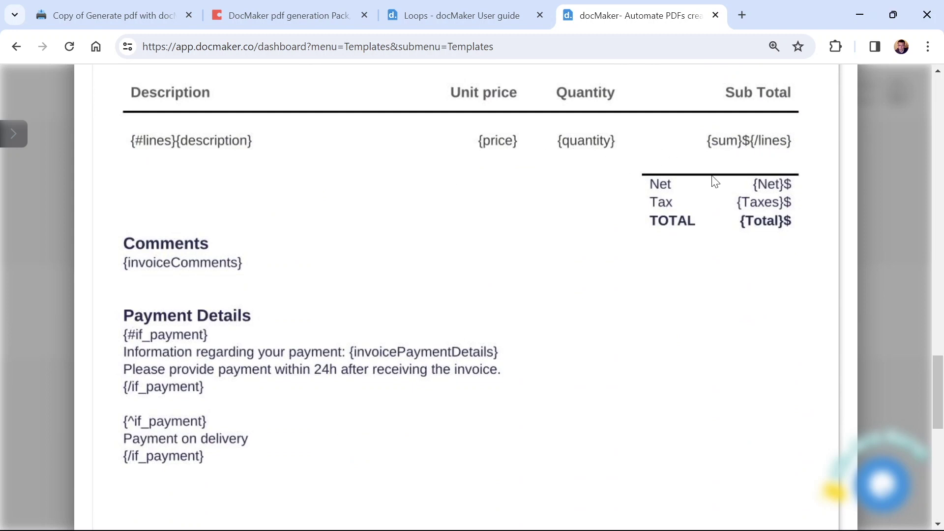
scroll(708, 177, up, 10)
scroll(767, 197, up, 4)
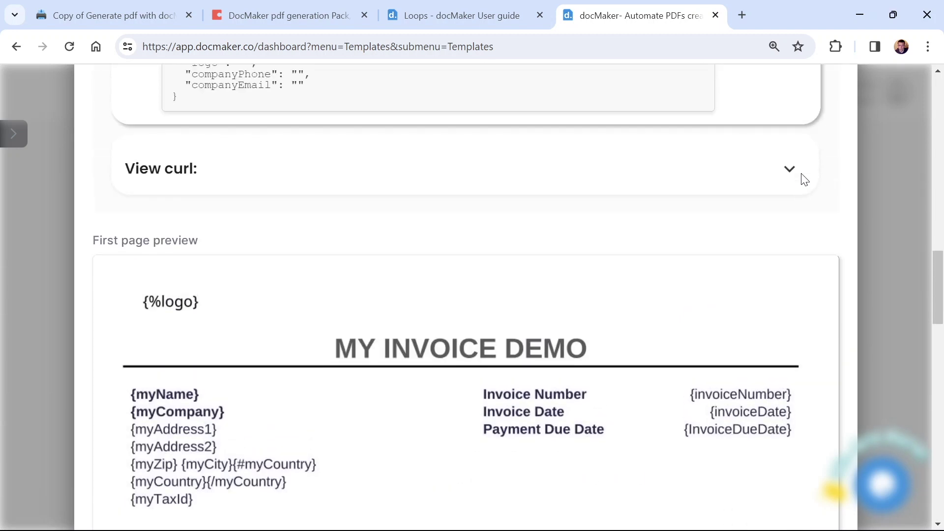
click(152, 10)
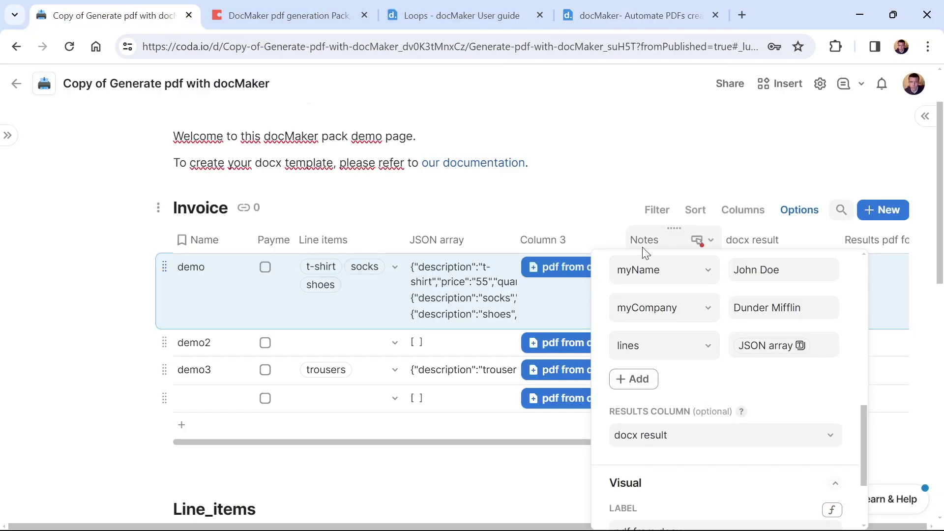
click(636, 19)
scroll(538, 374, down, 12)
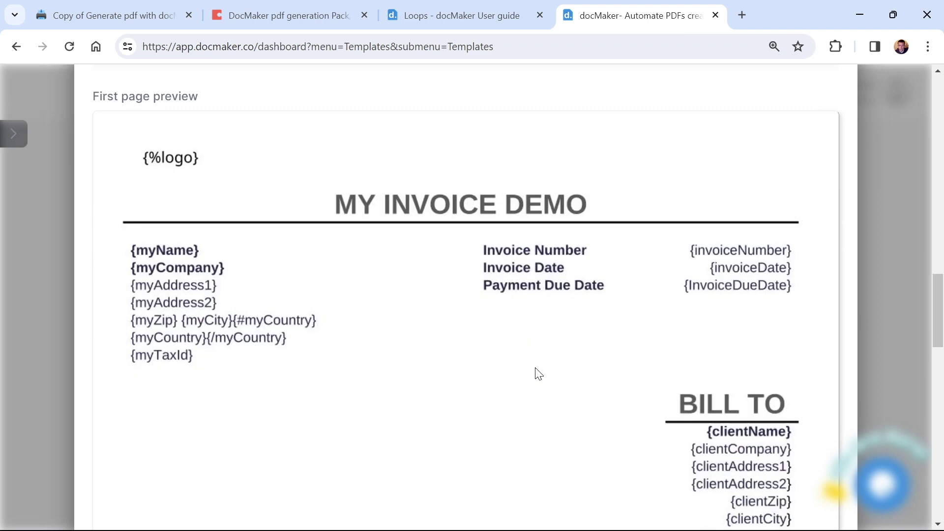
scroll(502, 361, down, 3)
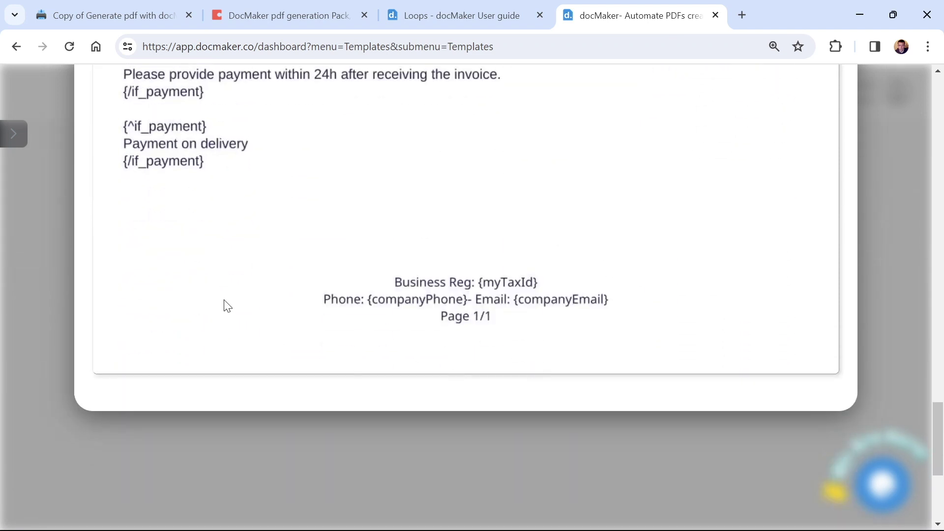
scroll(246, 228, up, 5)
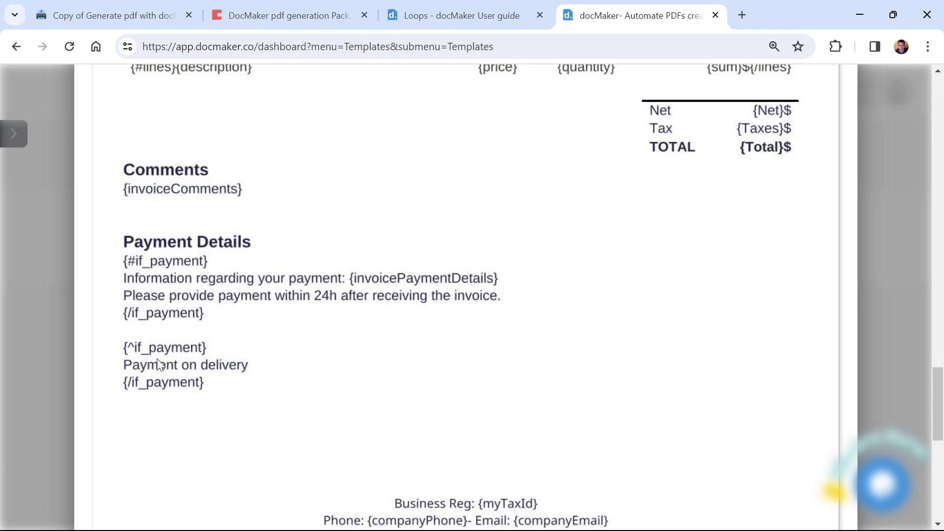
click(162, 16)
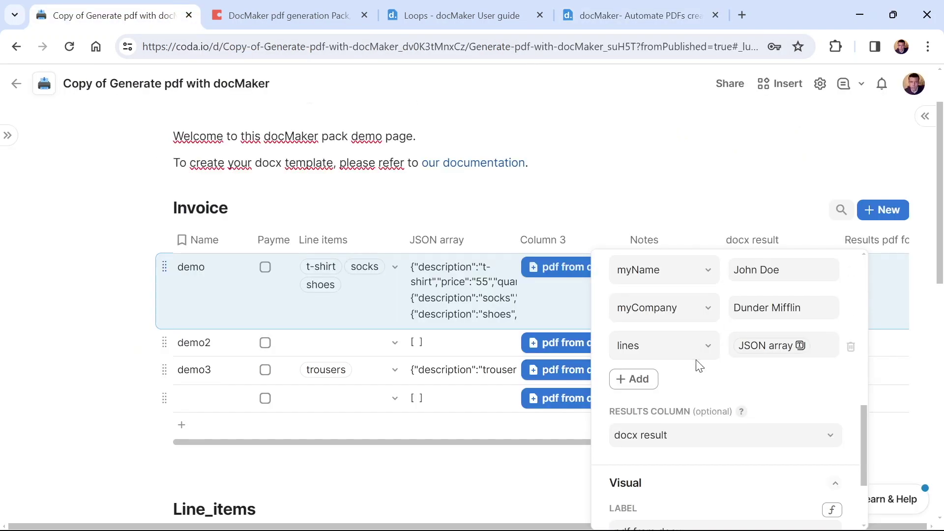
- Add the if_payment option to the "pdf from docx" button, with the Payment info column as its value, and close the button settings
click(649, 382)
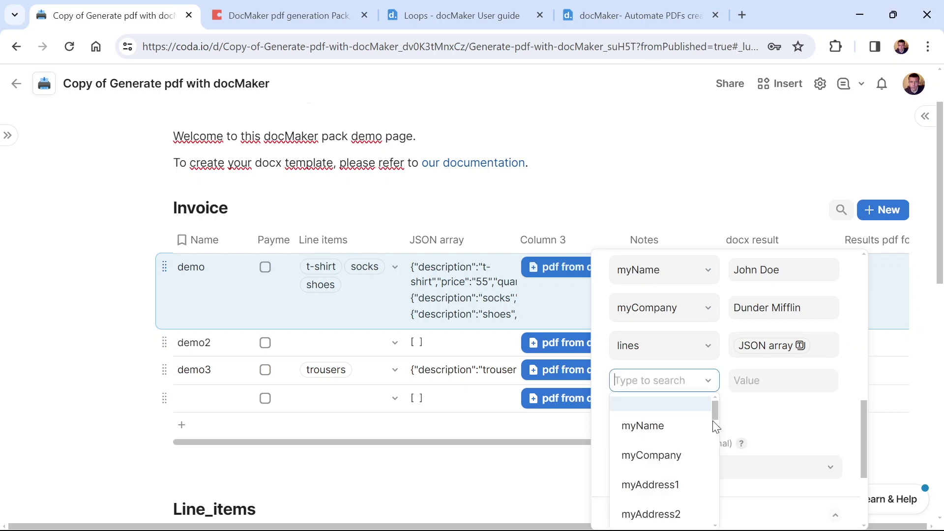
text(if)
click(679, 409)
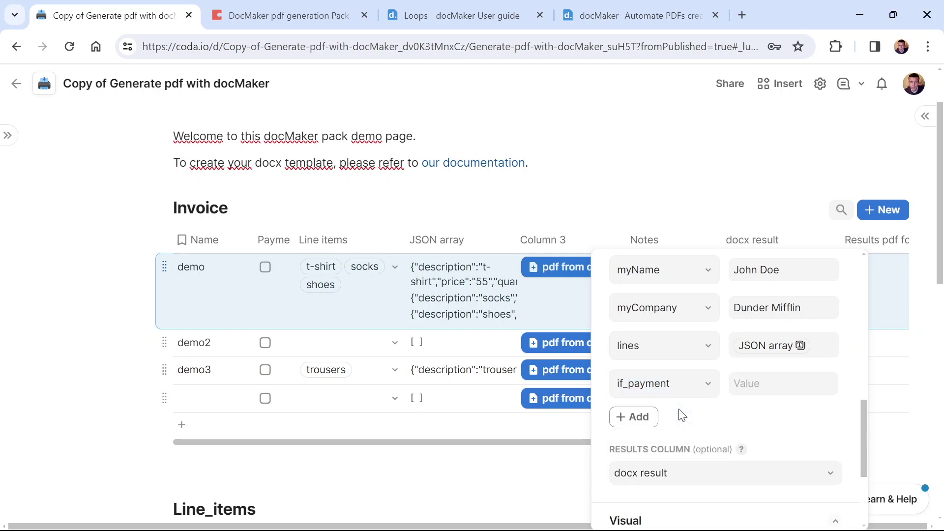
click(775, 389)
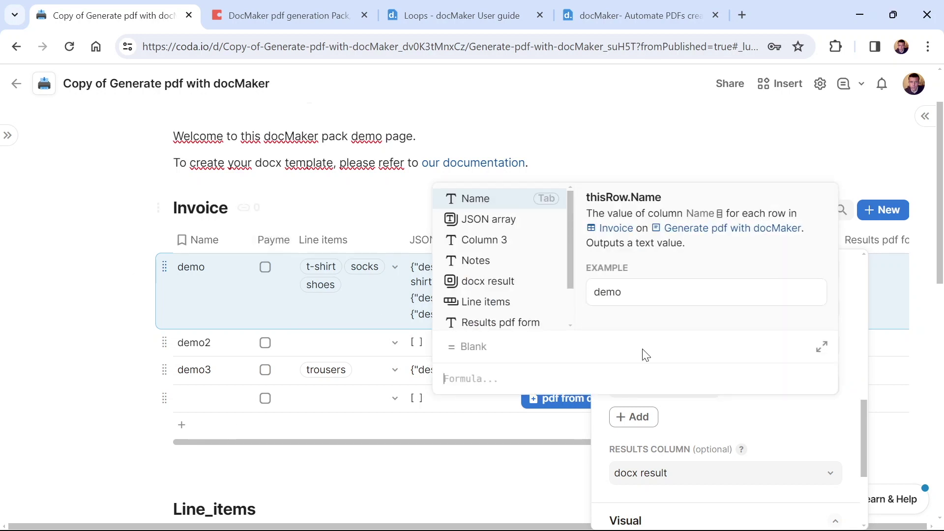
scroll(503, 285, down, 1)
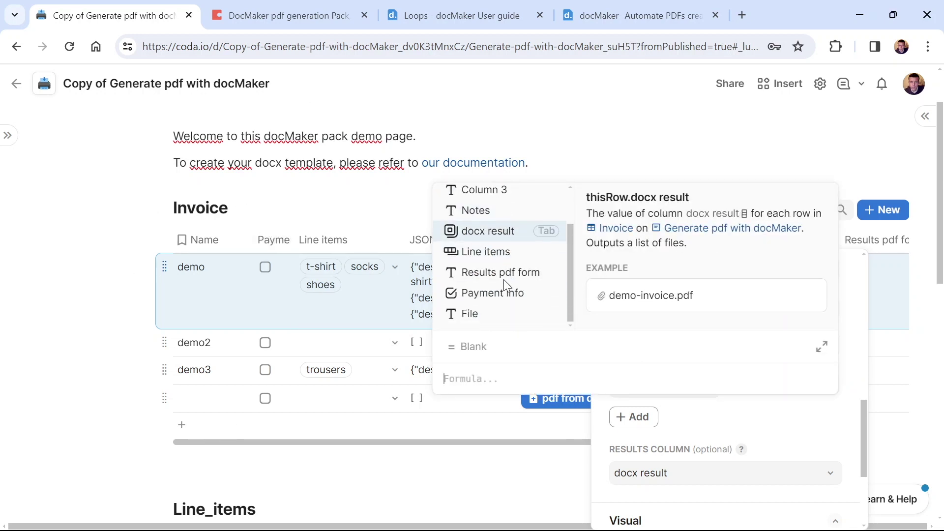
click(506, 290)
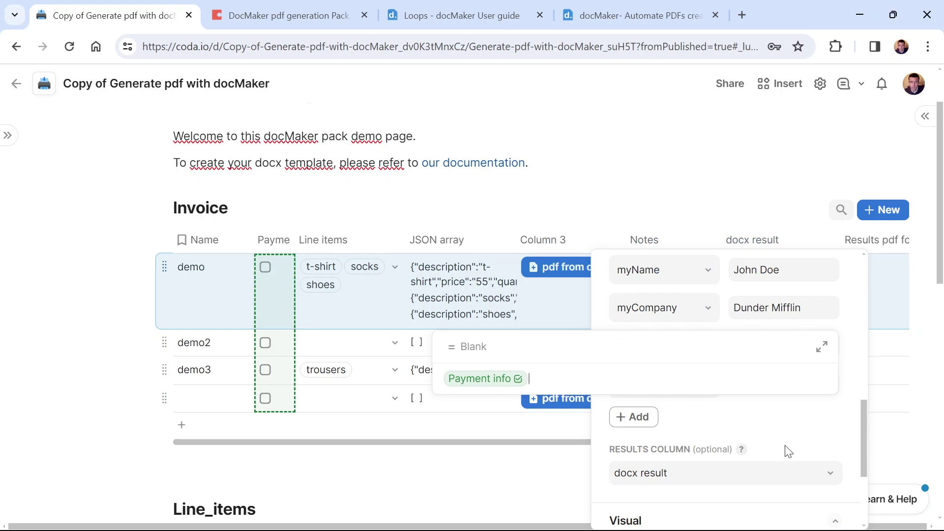
click(814, 438)
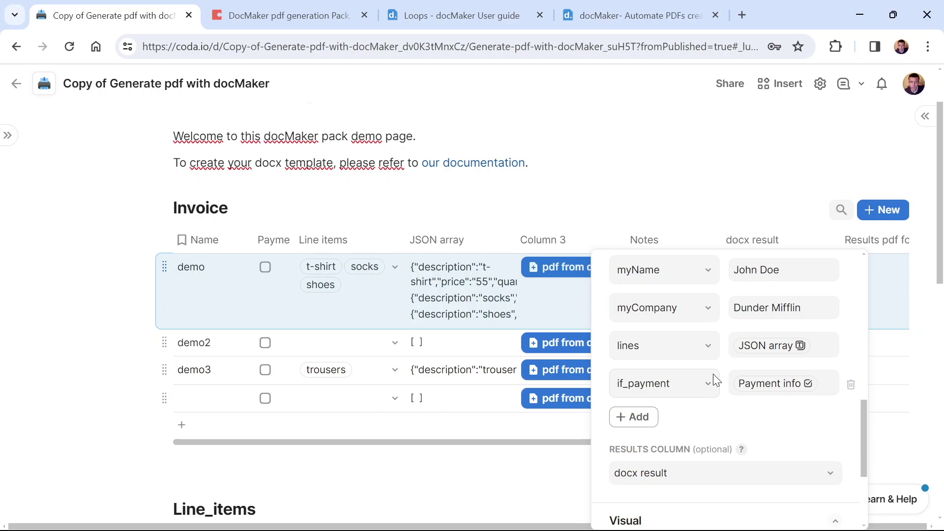
click(641, 177)
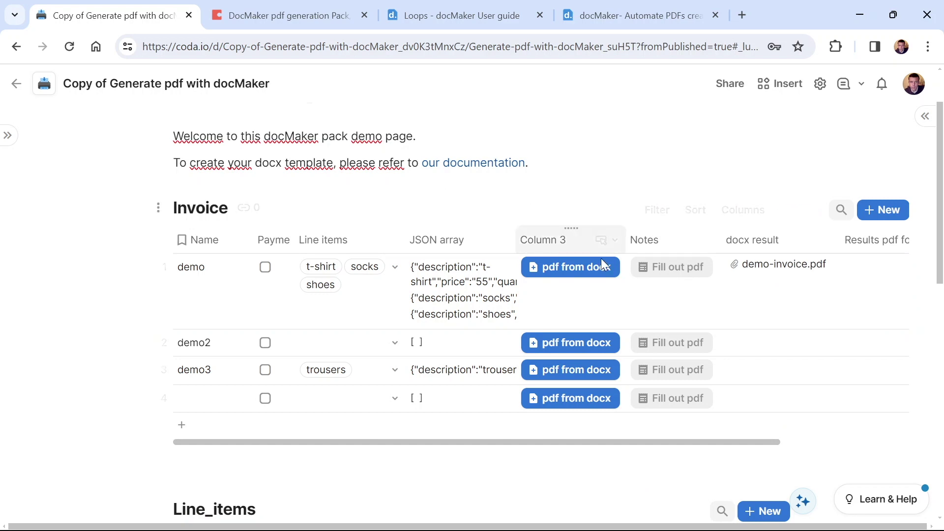
- Tick Payment info for the demo invoice, generate its PDF from the docx template, and check the new docx result file
click(266, 268)
click(266, 267)
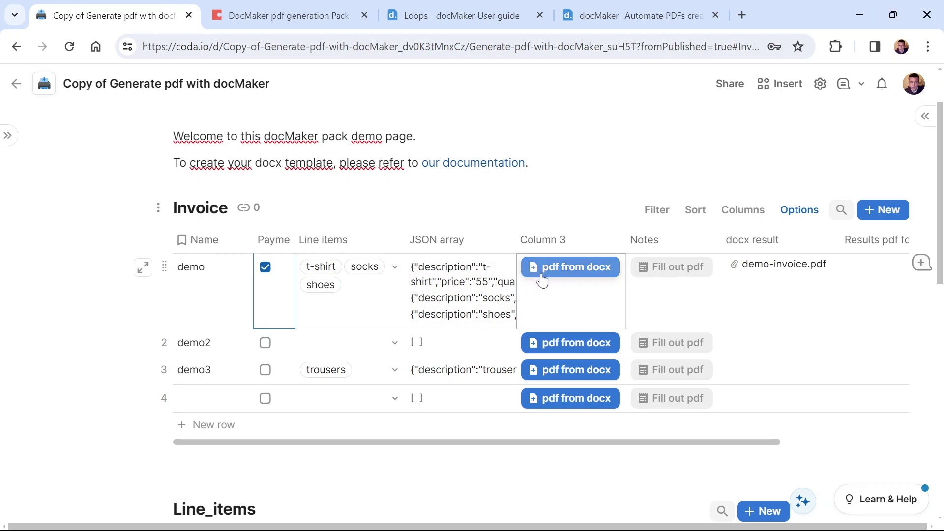
click(592, 268)
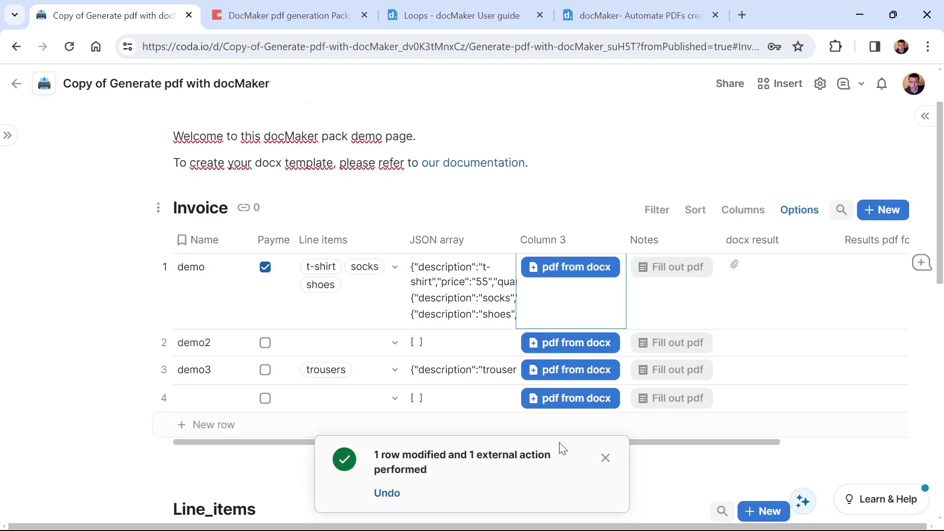
click(786, 282)
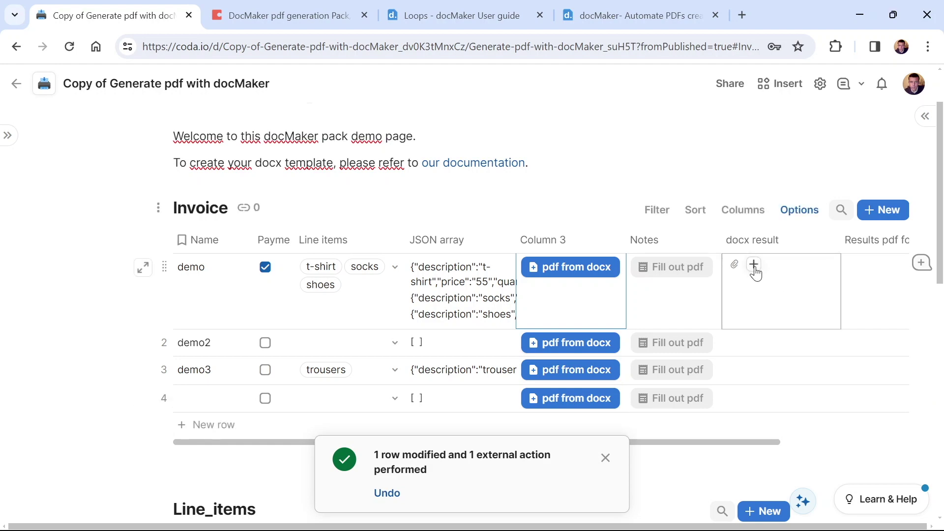
mouse_move(734, 275)
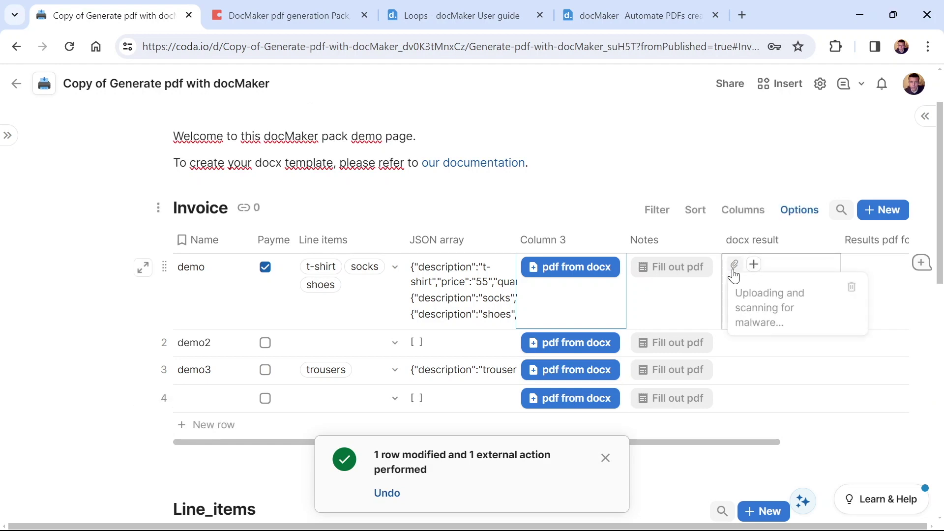
click(734, 268)
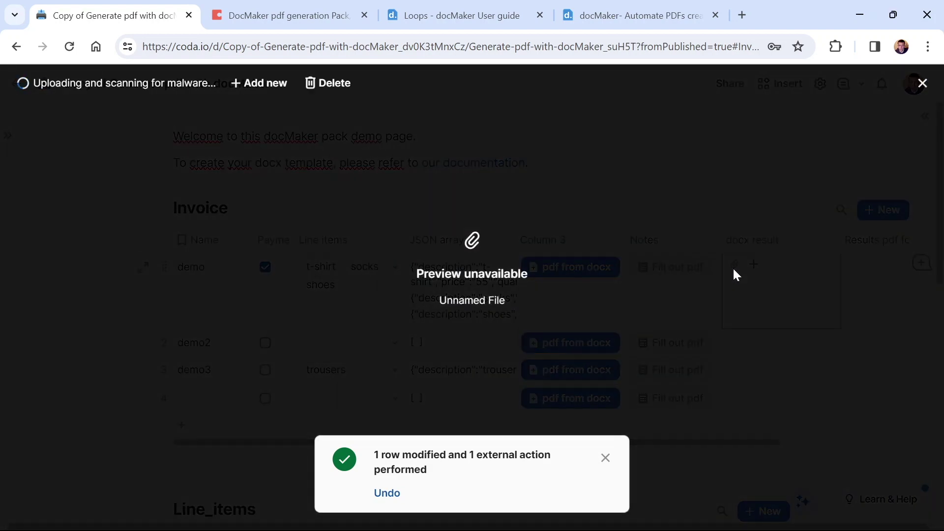
click(922, 83)
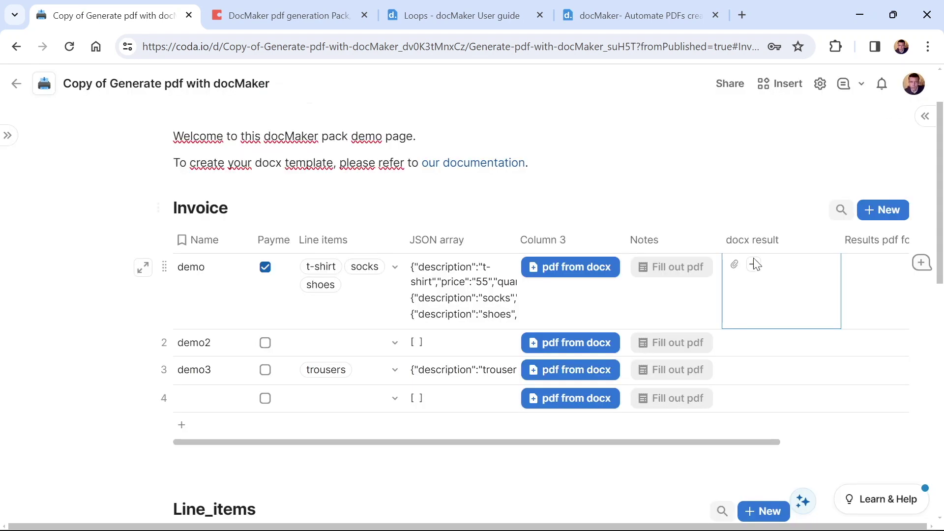
- Open demo-invoice.pdf from the demo row and review the sender details, looped line items and Payment Details text
mouse_move(736, 273)
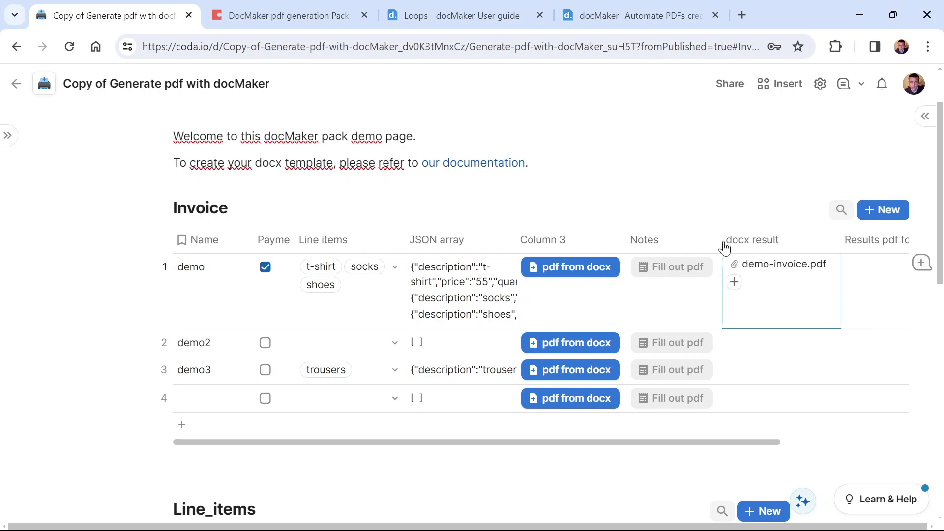
click(771, 270)
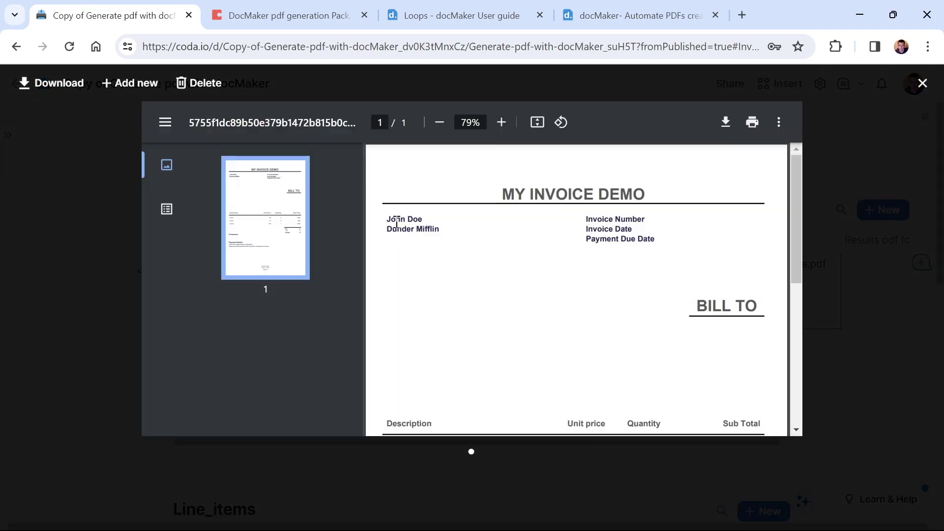
drag(396, 224, 423, 224)
scroll(422, 222, down, 5)
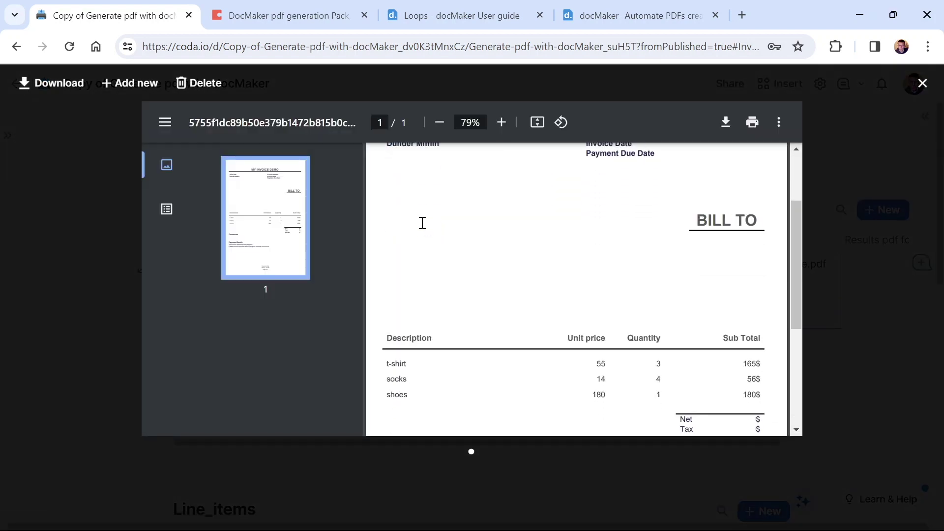
drag(388, 228, 456, 231)
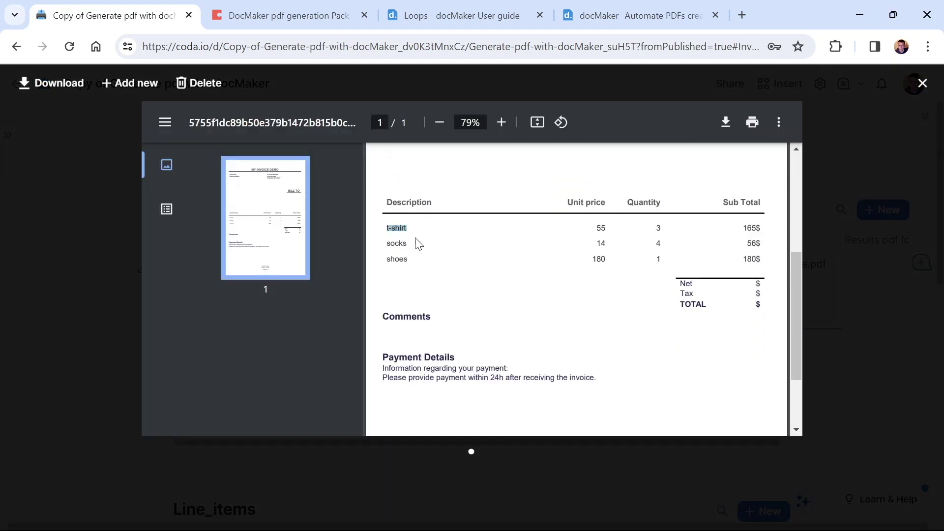
double_click(393, 244)
scroll(552, 269, down, 3)
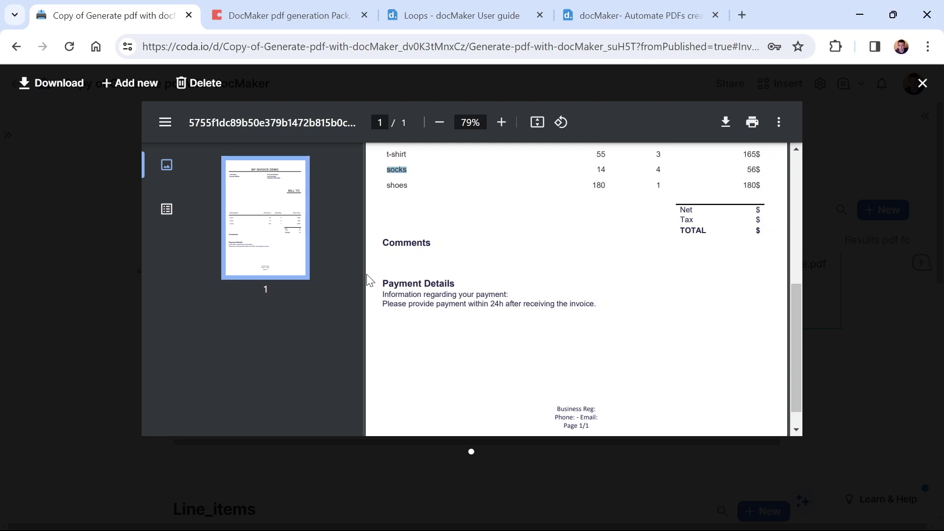
click(384, 314)
drag(393, 283, 413, 305)
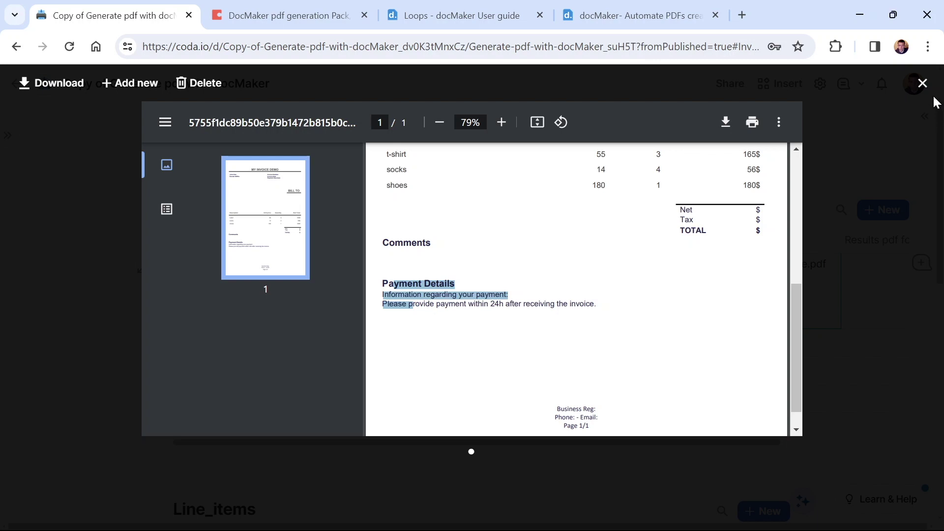
click(922, 84)
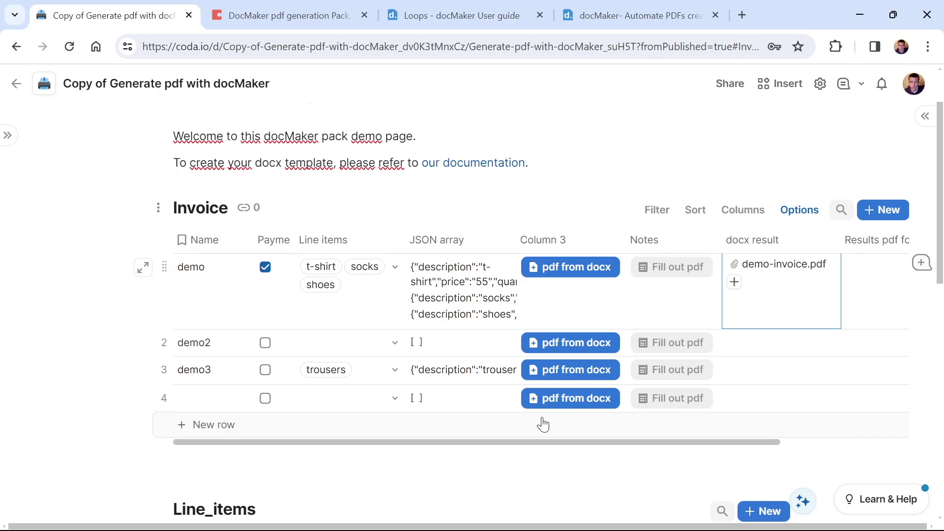
- Switch to the docMaker User guide, browse the docx template and Fill-out pdf forms sections, and return to the Coda doc
click(498, 20)
scroll(133, 289, up, 3)
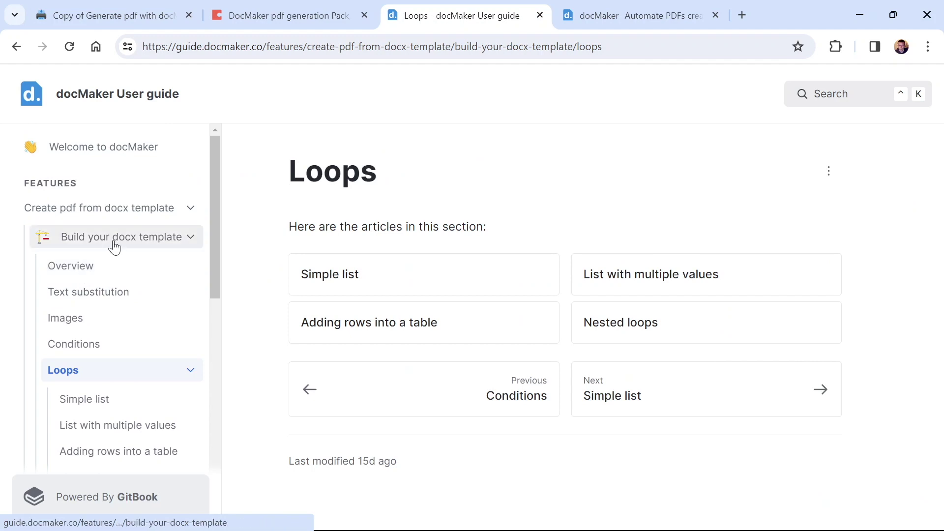
click(114, 247)
click(189, 209)
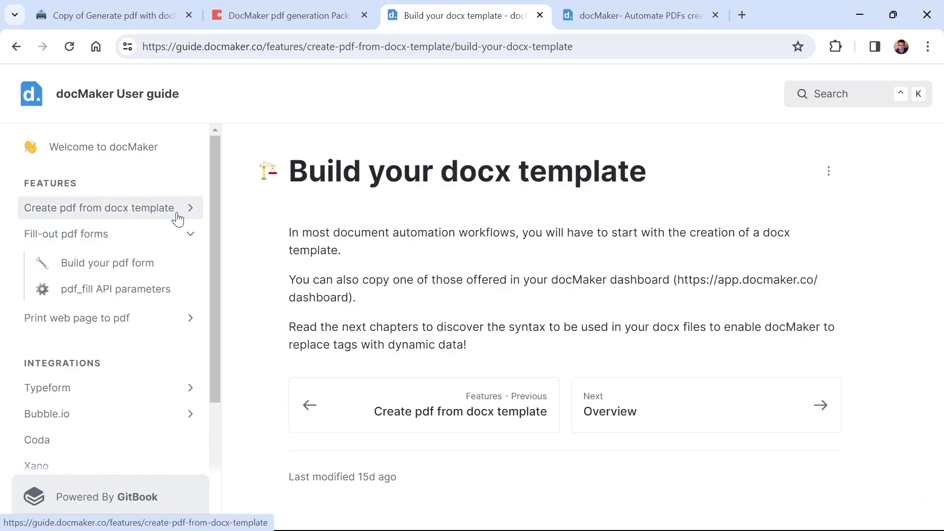
click(178, 218)
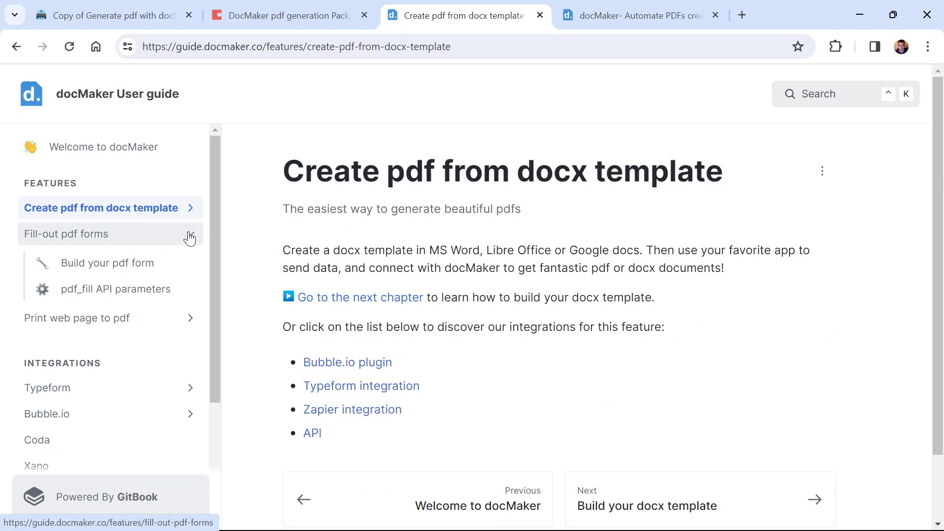
click(190, 236)
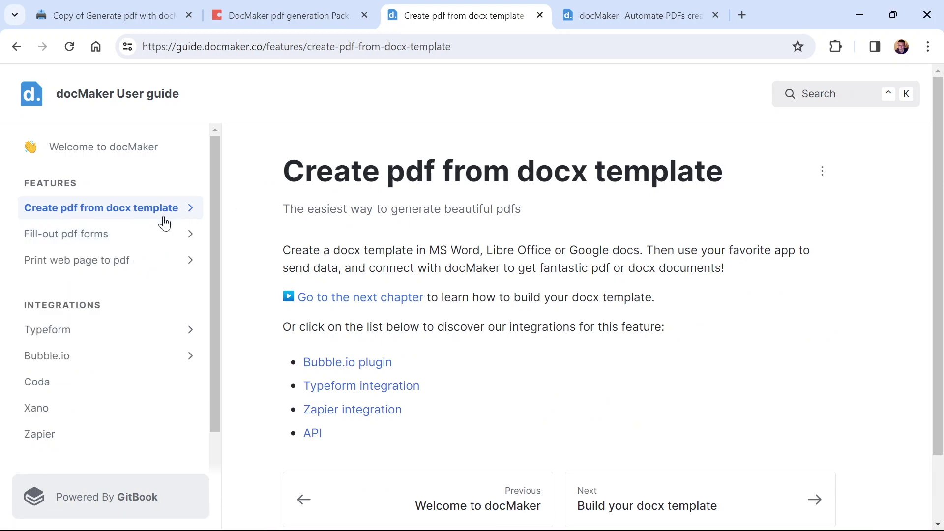
click(133, 242)
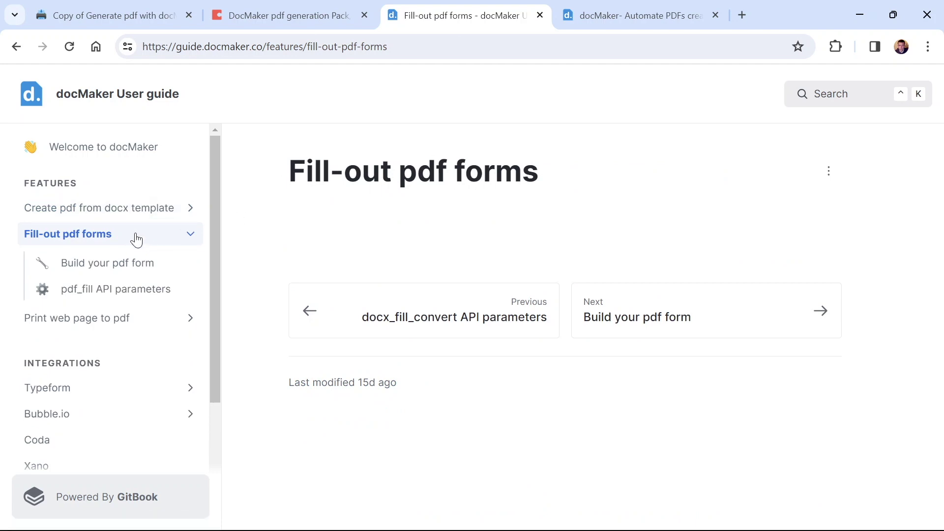
click(191, 242)
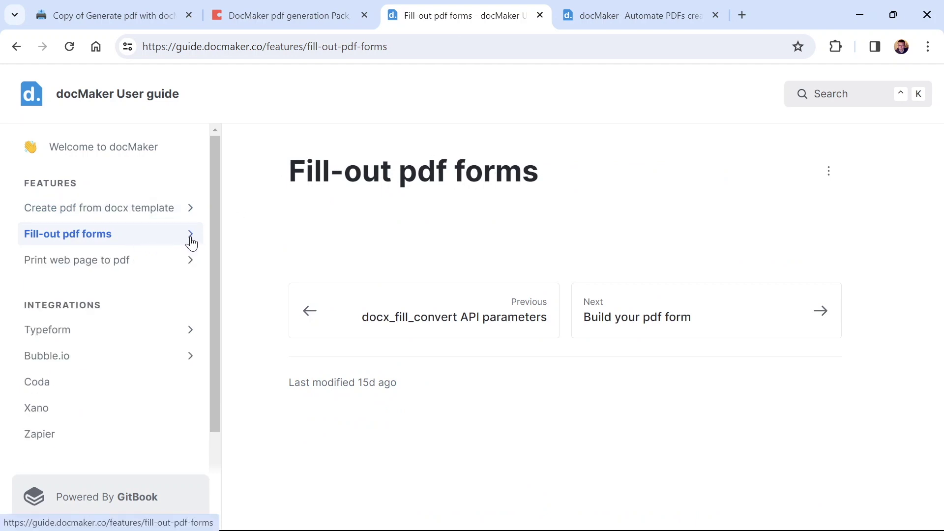
click(191, 211)
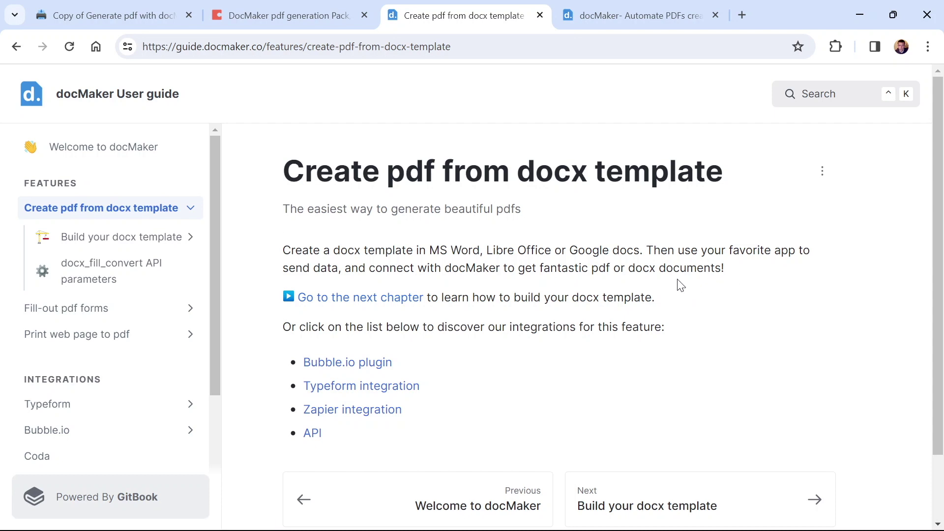
click(118, 7)
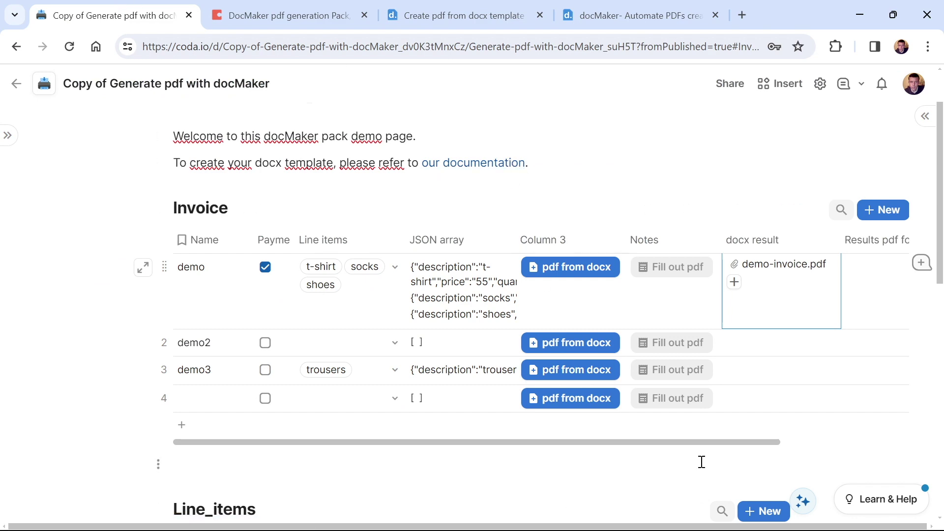